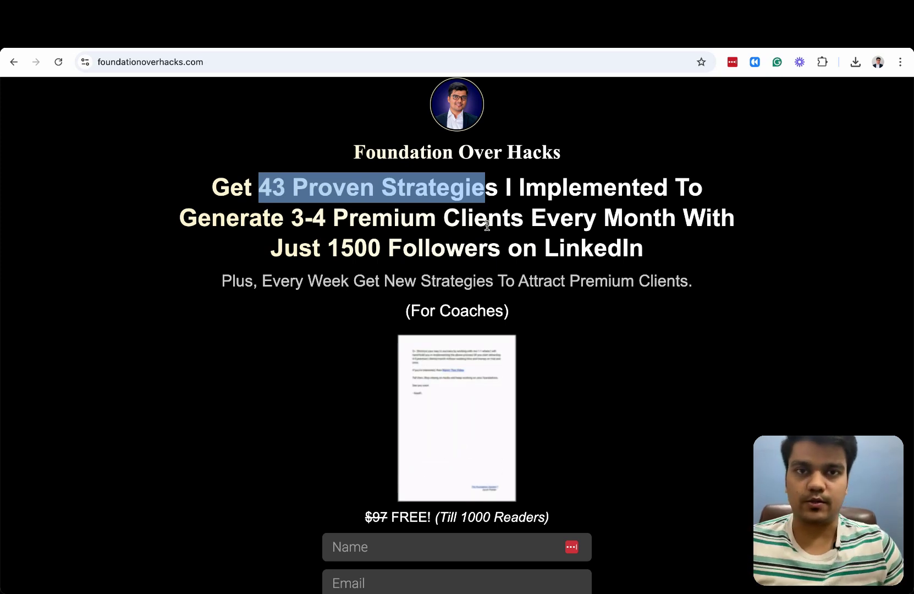
Step: Examine the Foundation Over Hacks landing page's headline, document preview, sign-up form and testimonials
{"action": "scroll", "coordinate": [464, 330], "scroll_direction": "down", "scroll_amount": 5}
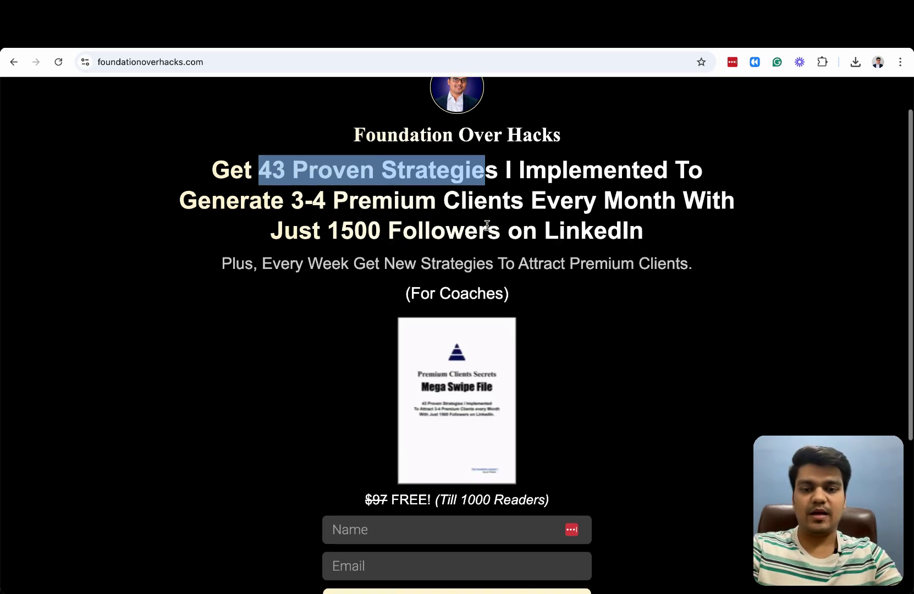
{"action": "left_click", "coordinate": [388, 430]}
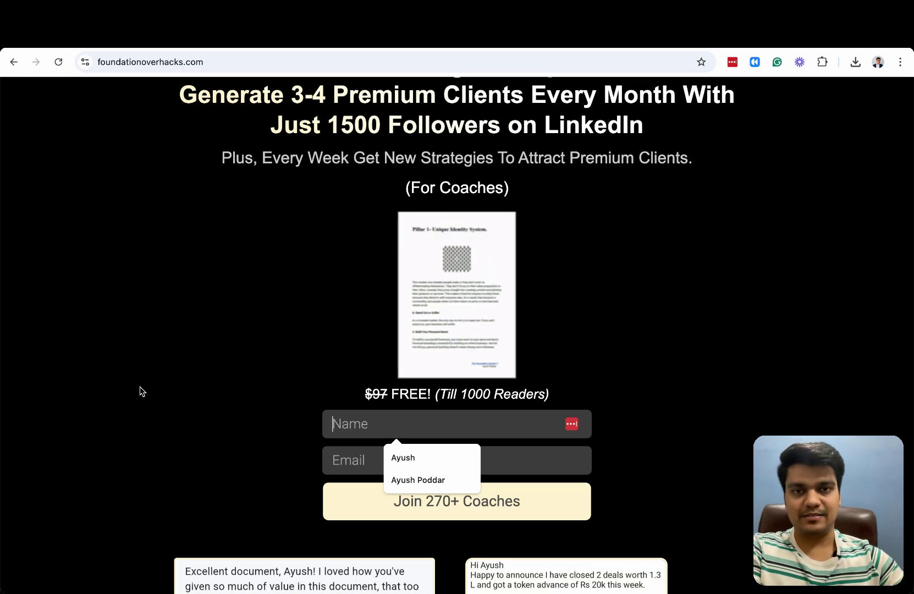
{"action": "scroll", "coordinate": [142, 391], "scroll_direction": "down", "scroll_amount": 3}
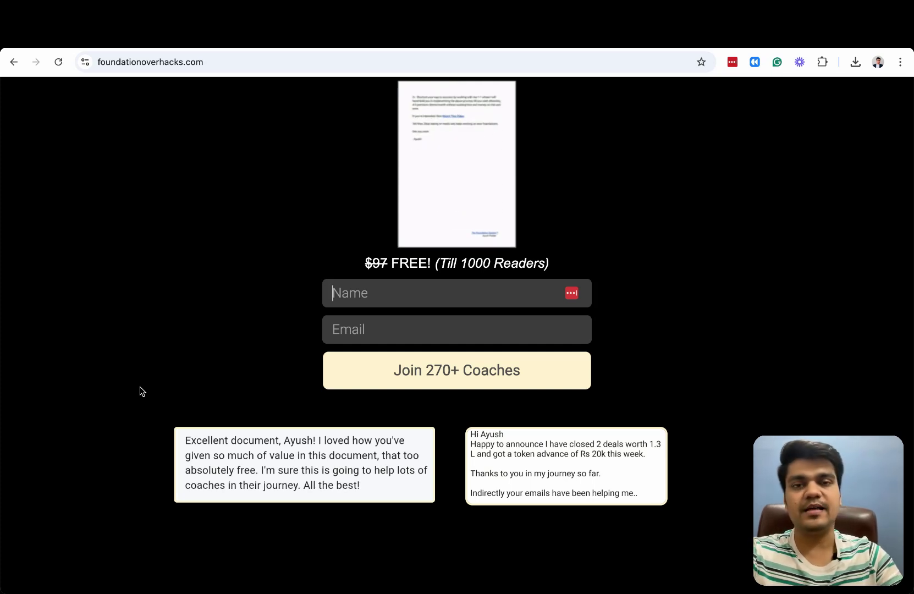
Step: Switch to the Carrd dashboard and look through the existing sites
{"action": "left_click", "coordinate": [289, 42]}
{"action": "scroll", "coordinate": [352, 446], "scroll_direction": "down", "scroll_amount": 1}
{"action": "scroll", "coordinate": [352, 445], "scroll_direction": "down", "scroll_amount": 10}
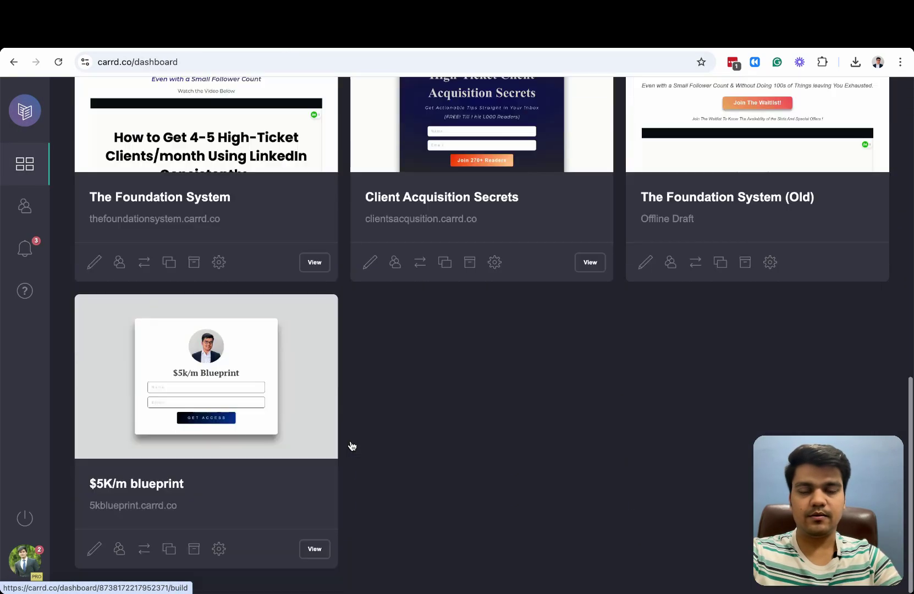
{"action": "scroll", "coordinate": [423, 423], "scroll_direction": "up", "scroll_amount": 12}
{"action": "scroll", "coordinate": [423, 424], "scroll_direction": "down", "scroll_amount": 10}
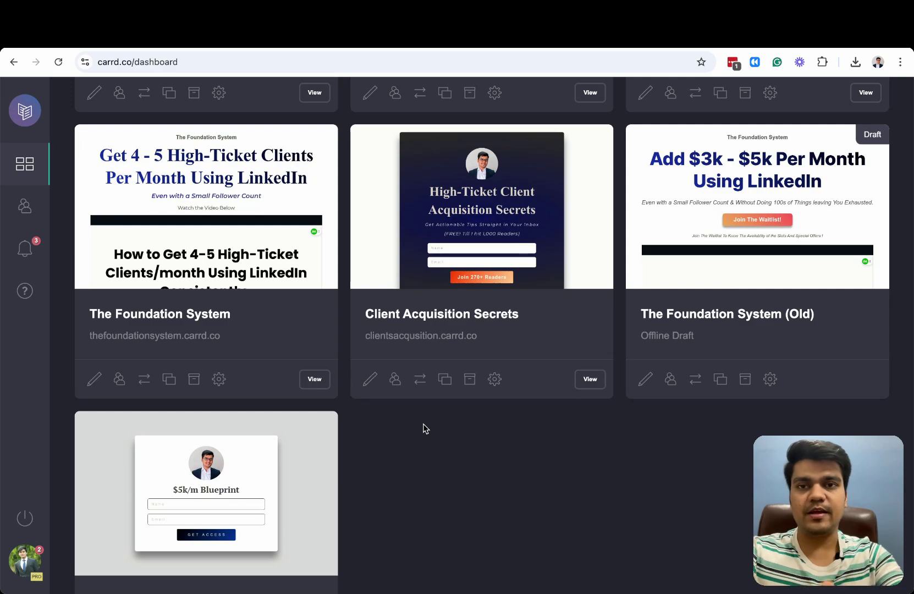
{"action": "scroll", "coordinate": [423, 428], "scroll_direction": "up", "scroll_amount": 15}
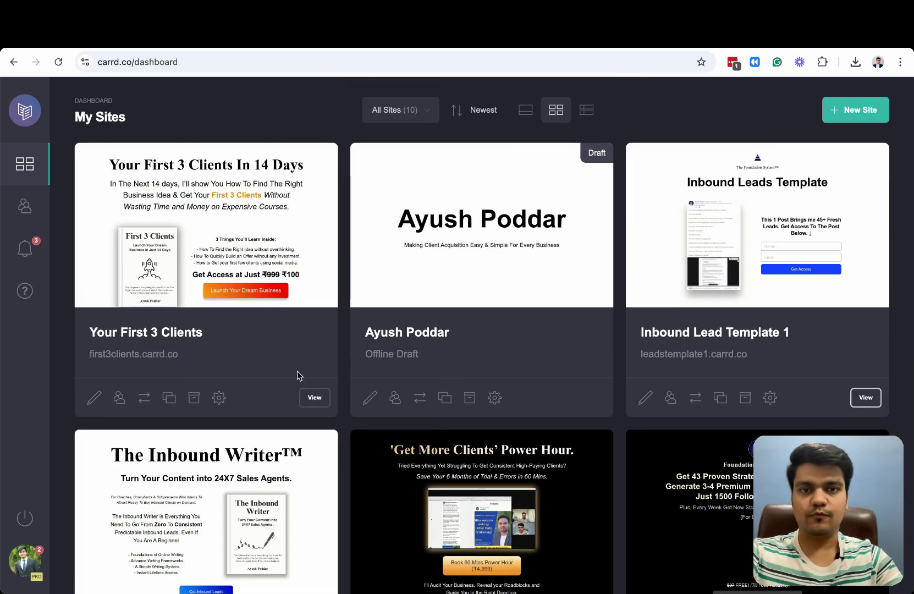
Step: Start a new site, preview the blank page and return to the starting point choices
{"action": "left_click", "coordinate": [849, 113]}
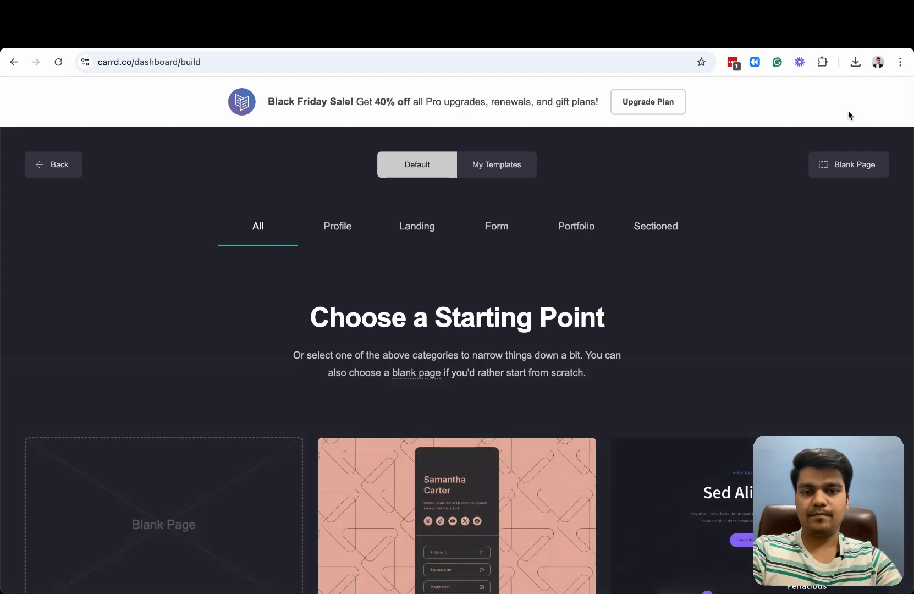
{"action": "scroll", "coordinate": [210, 350], "scroll_direction": "down", "scroll_amount": 3}
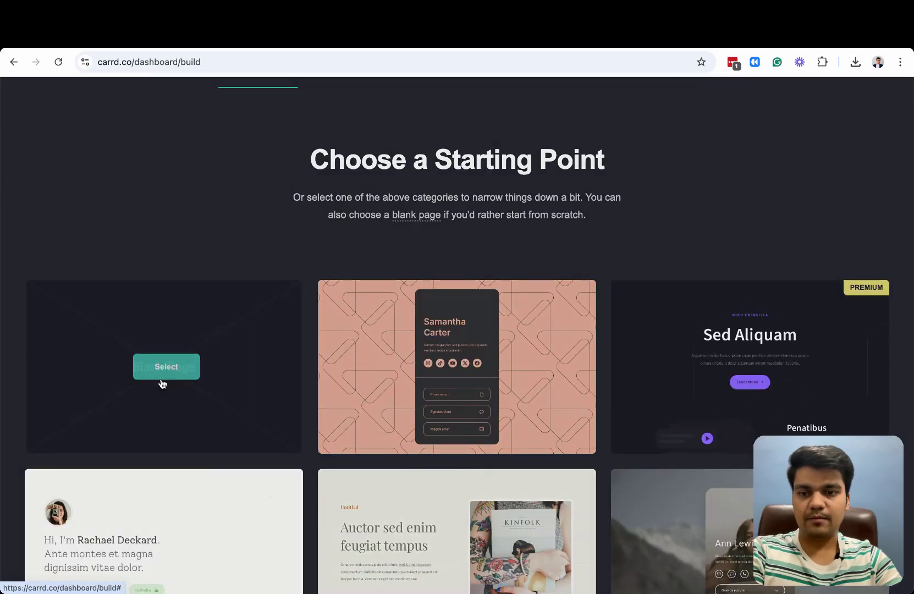
{"action": "left_click", "coordinate": [163, 382]}
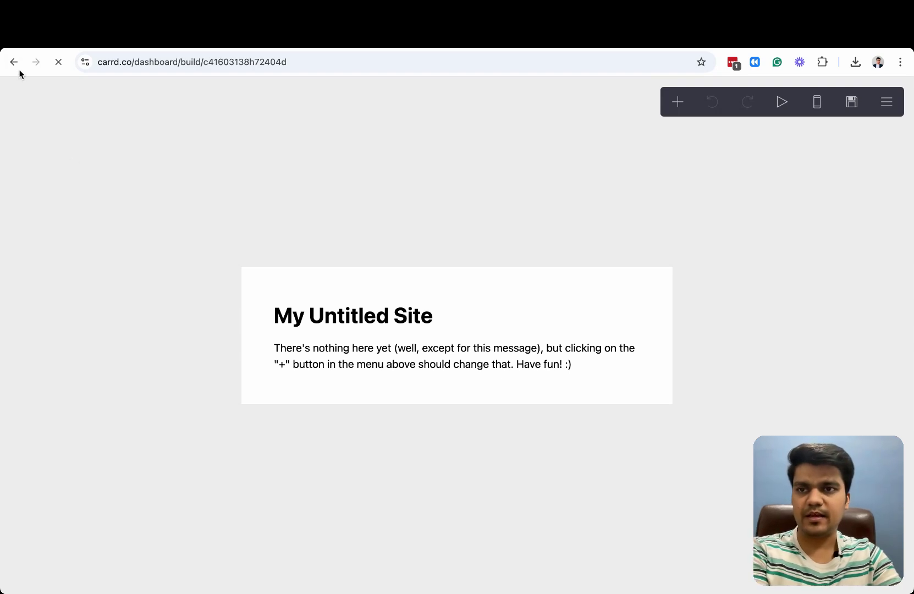
{"action": "left_click", "coordinate": [15, 63]}
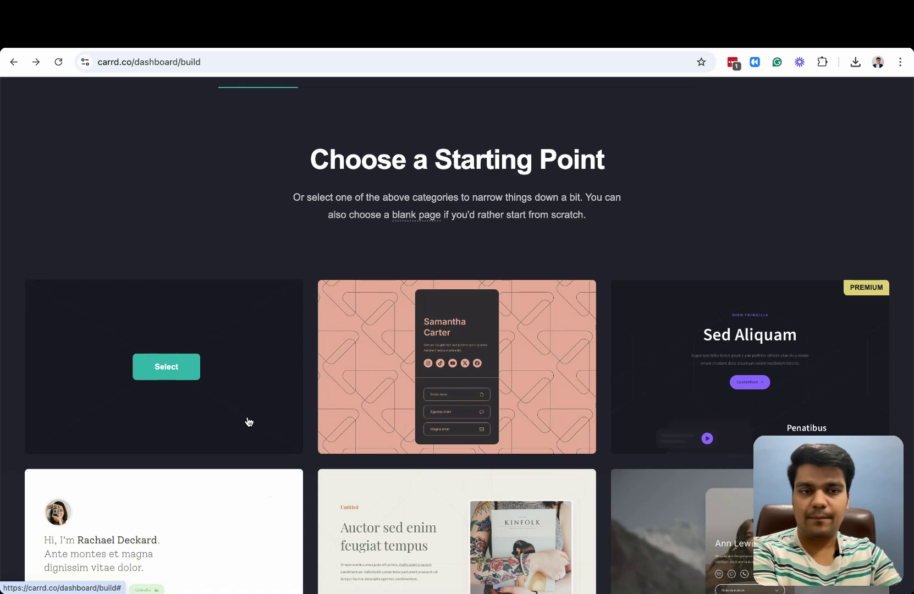
{"action": "scroll", "coordinate": [248, 422], "scroll_direction": "down", "scroll_amount": 1}
{"action": "scroll", "coordinate": [622, 428], "scroll_direction": "up", "scroll_amount": 4}
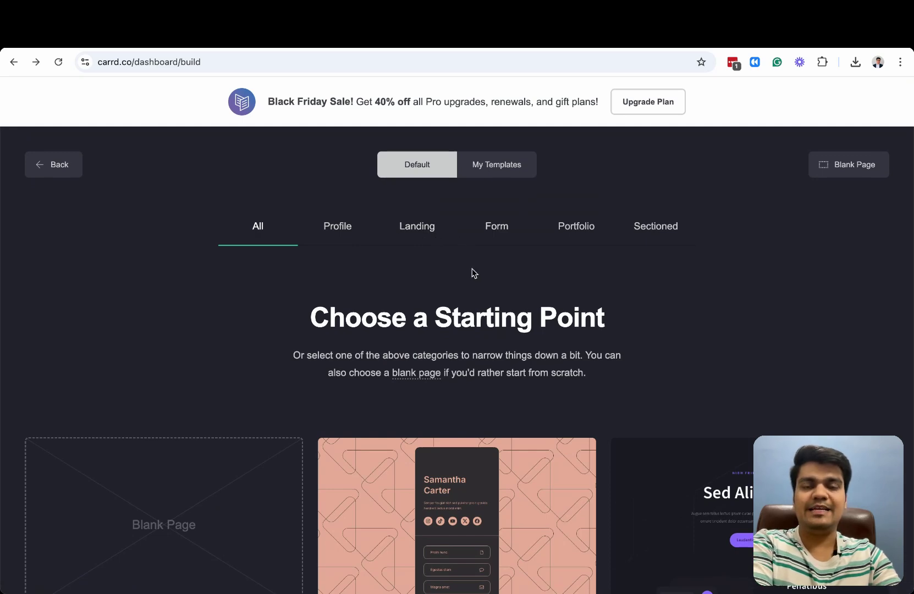
Step: Browse the starting templates in the Form category
{"action": "left_click", "coordinate": [495, 237]}
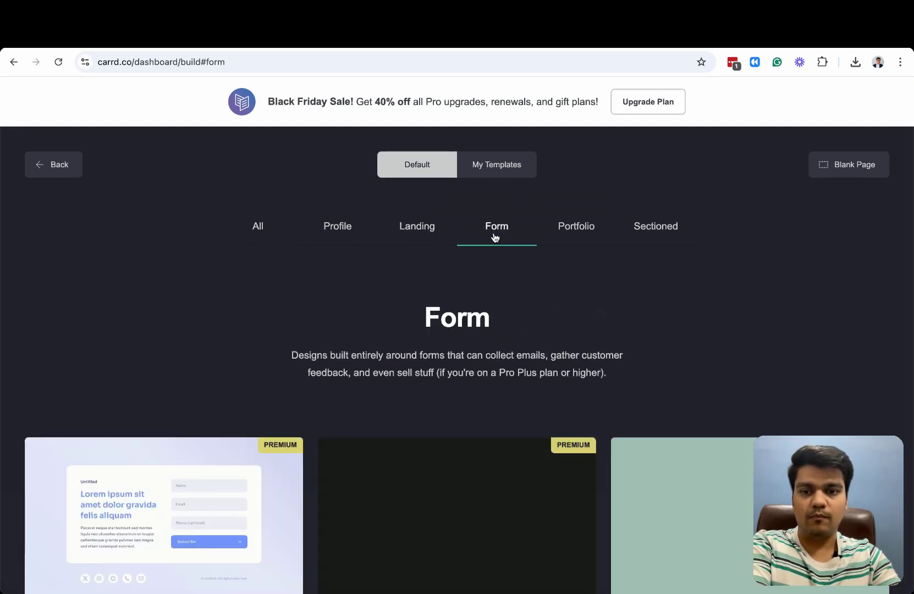
{"action": "scroll", "coordinate": [170, 338], "scroll_direction": "down", "scroll_amount": 3}
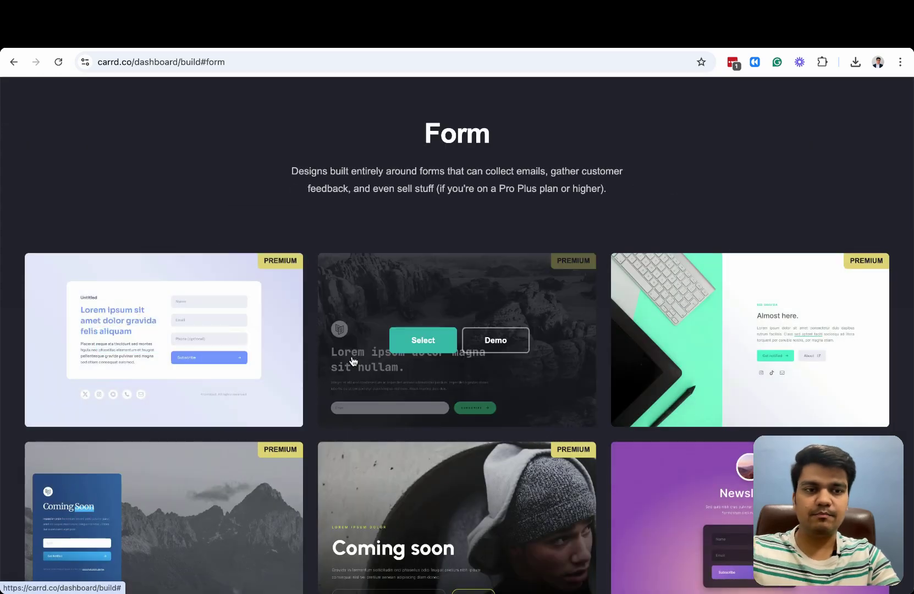
{"action": "scroll", "coordinate": [301, 393], "scroll_direction": "down", "scroll_amount": 3}
{"action": "mouse_move", "coordinate": [216, 339]}
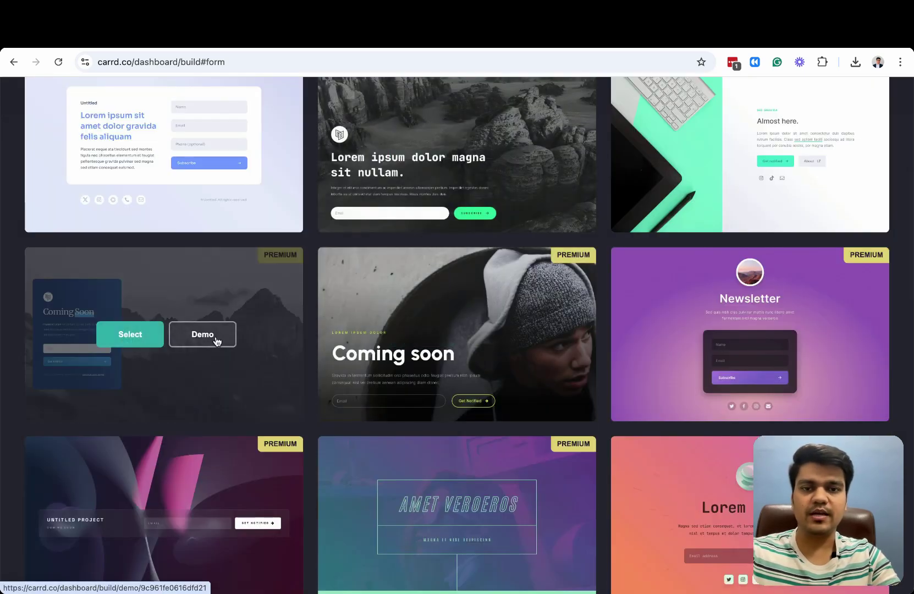
{"action": "scroll", "coordinate": [216, 339], "scroll_direction": "up", "scroll_amount": 6}
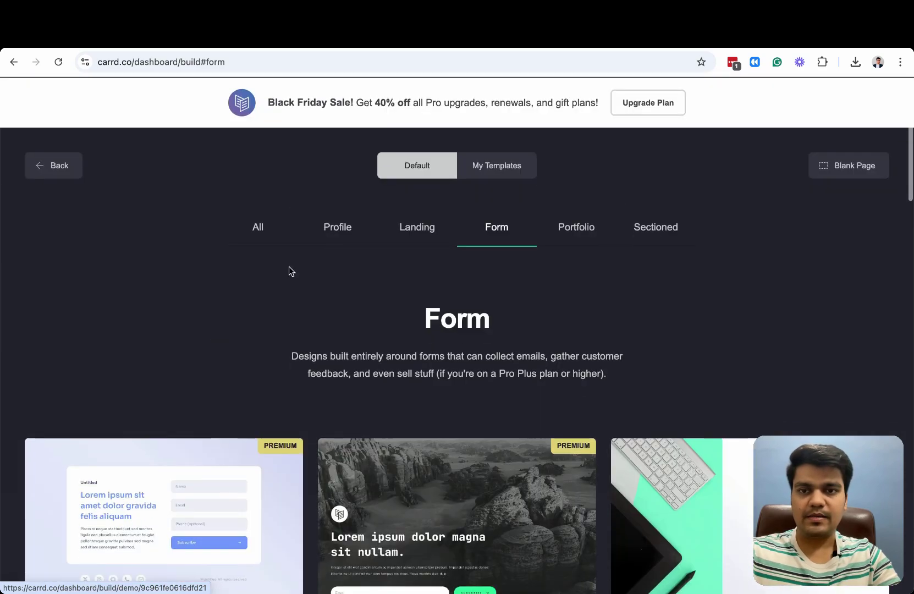
Step: Return to the full set of starting points and select the blank page for the new site
{"action": "left_click", "coordinate": [259, 230]}
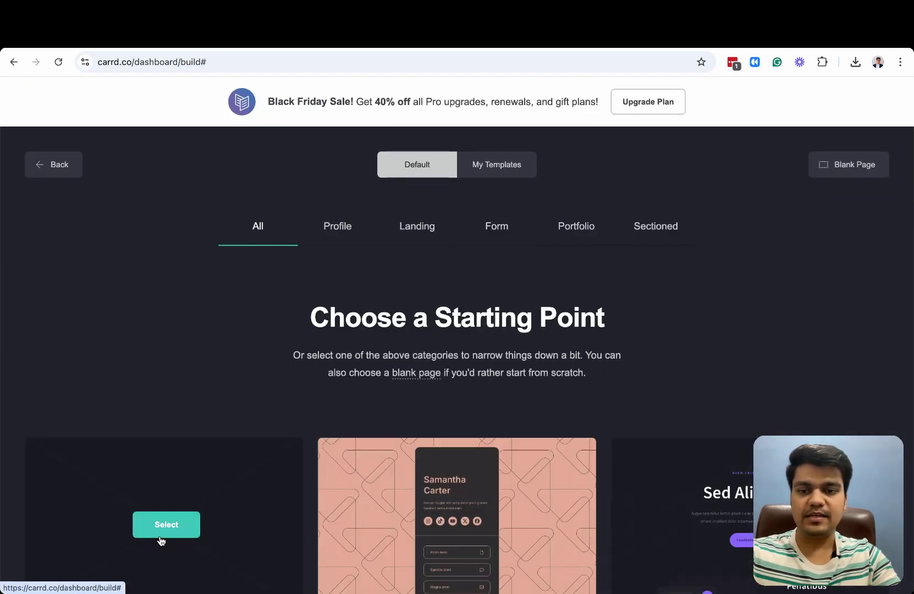
{"action": "left_click", "coordinate": [161, 538]}
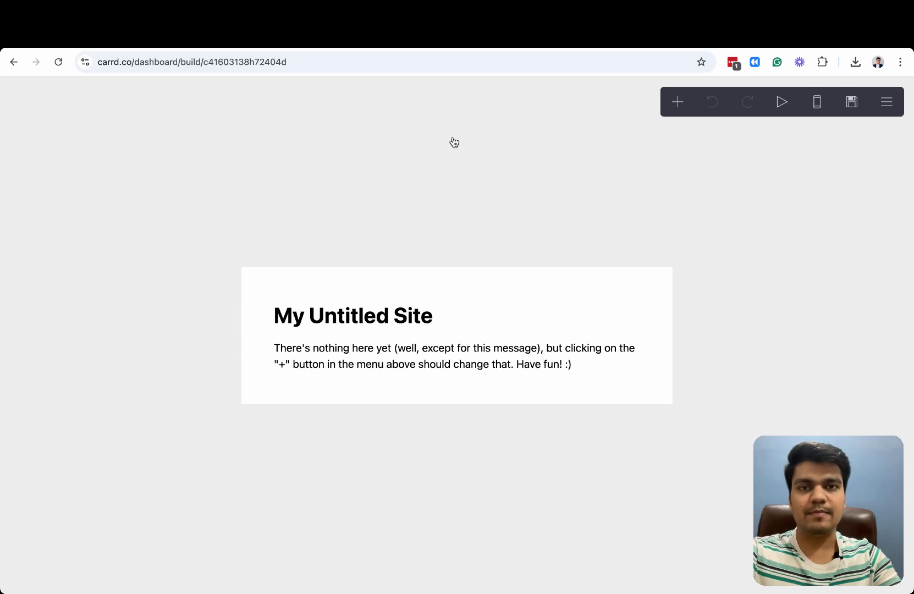
Step: Switch to the Foundation Over Hacks landing page and examine its main headline
{"action": "left_click", "coordinate": [434, 46]}
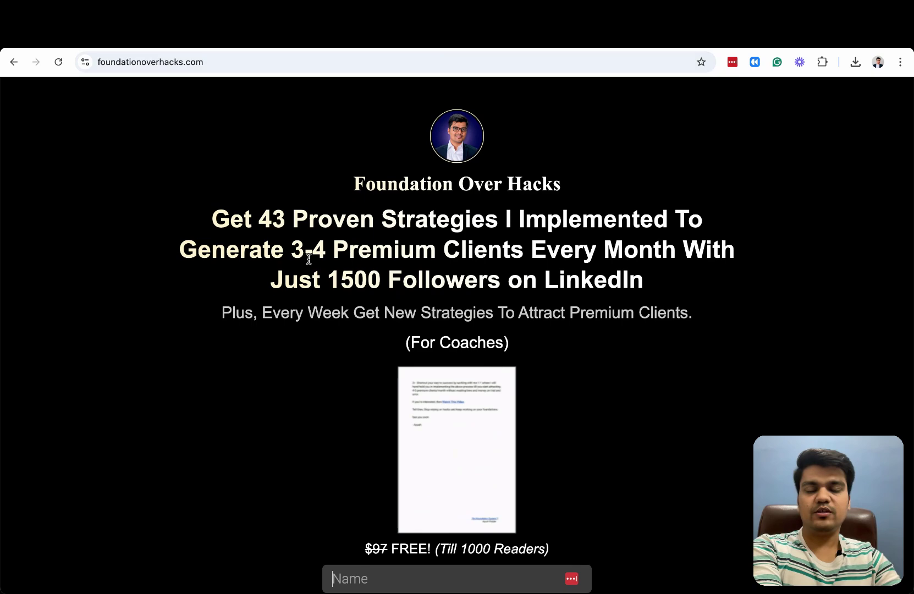
{"action": "scroll", "coordinate": [307, 257], "scroll_direction": "down", "scroll_amount": 1}
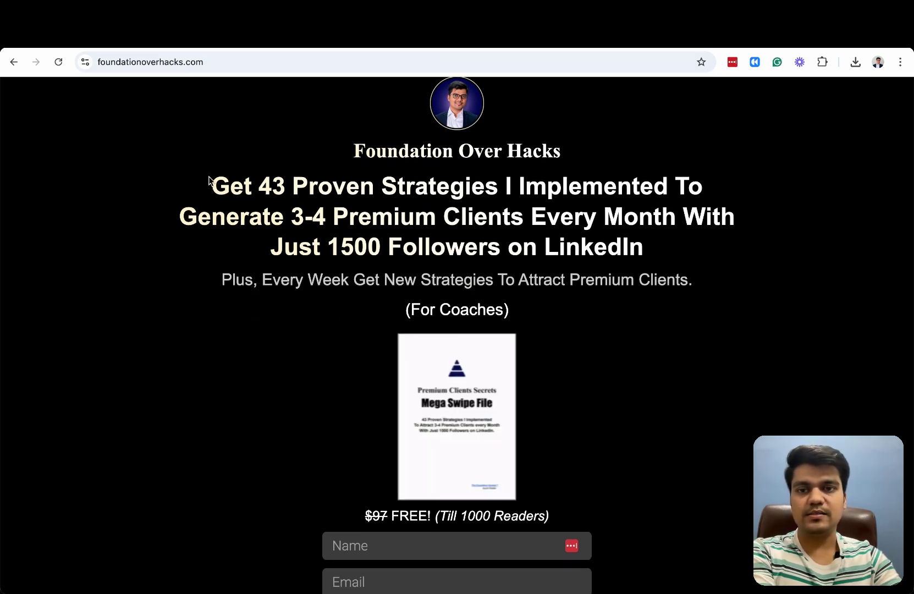
{"action": "mouse_move", "coordinate": [209, 180]}
{"action": "left_mouse_down"}
{"action": "mouse_move", "coordinate": [632, 245]}
{"action": "mouse_move", "coordinate": [644, 257]}
{"action": "mouse_move", "coordinate": [258, 214]}
{"action": "mouse_move", "coordinate": [208, 184]}
{"action": "left_mouse_up"}
{"action": "left_click", "coordinate": [648, 260]}
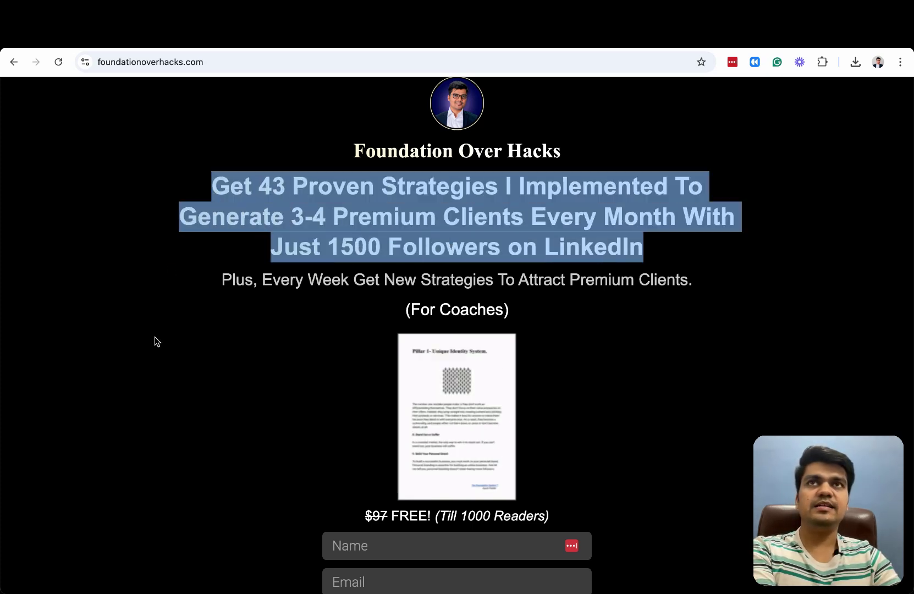
{"action": "left_click", "coordinate": [155, 340]}
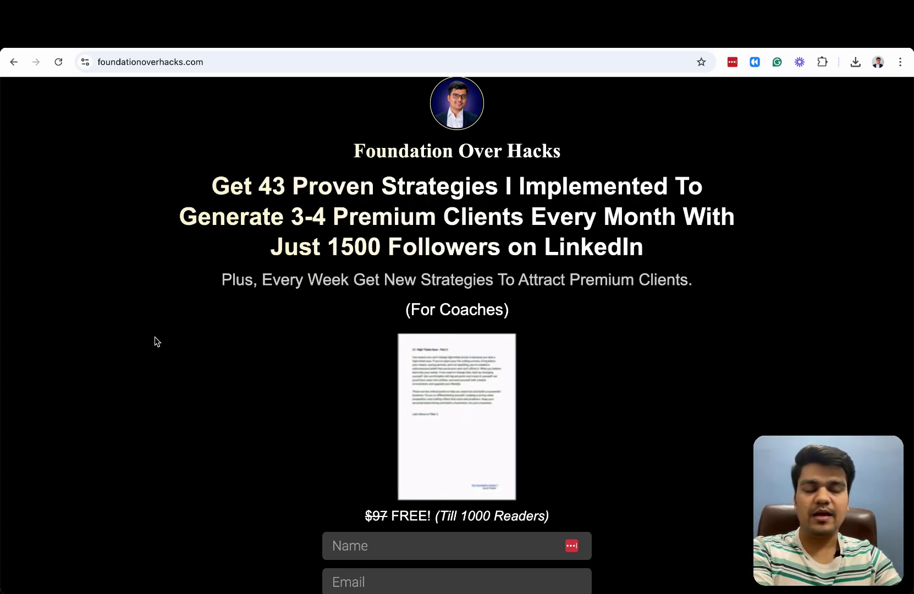
{"action": "scroll", "coordinate": [154, 340], "scroll_direction": "down", "scroll_amount": 3}
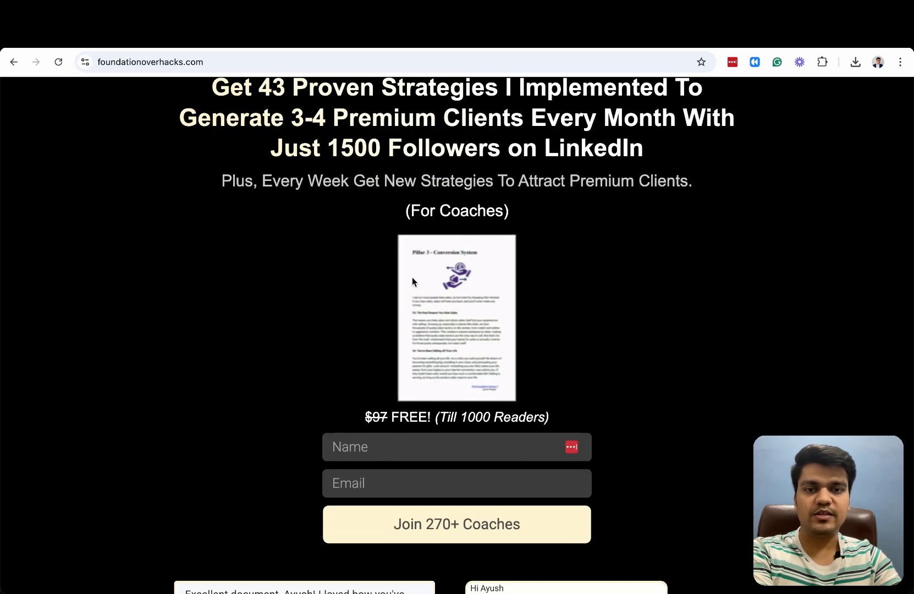
{"action": "scroll", "coordinate": [304, 328], "scroll_direction": "up", "scroll_amount": 3}
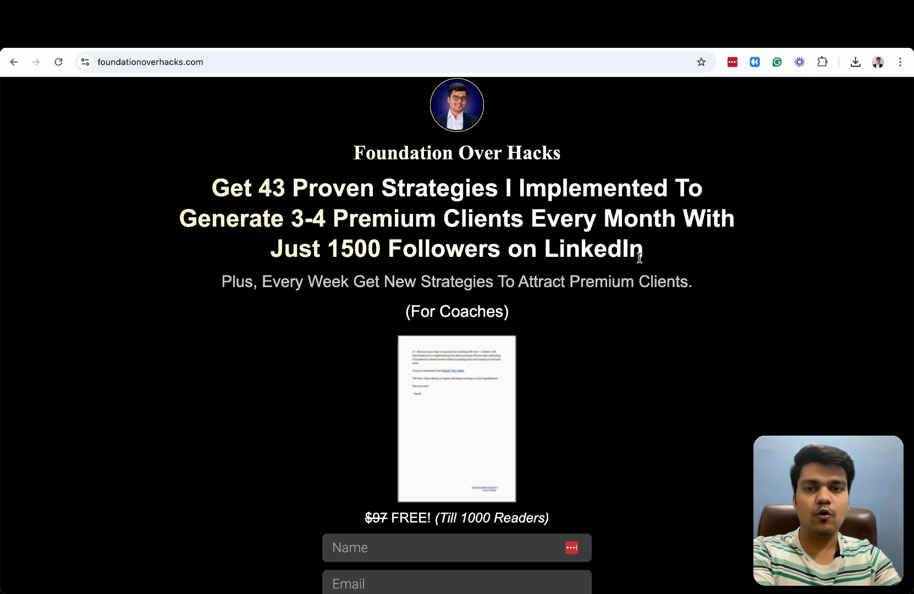
{"action": "left_click_drag", "start_coordinate": [639, 258], "coordinate": [180, 207]}
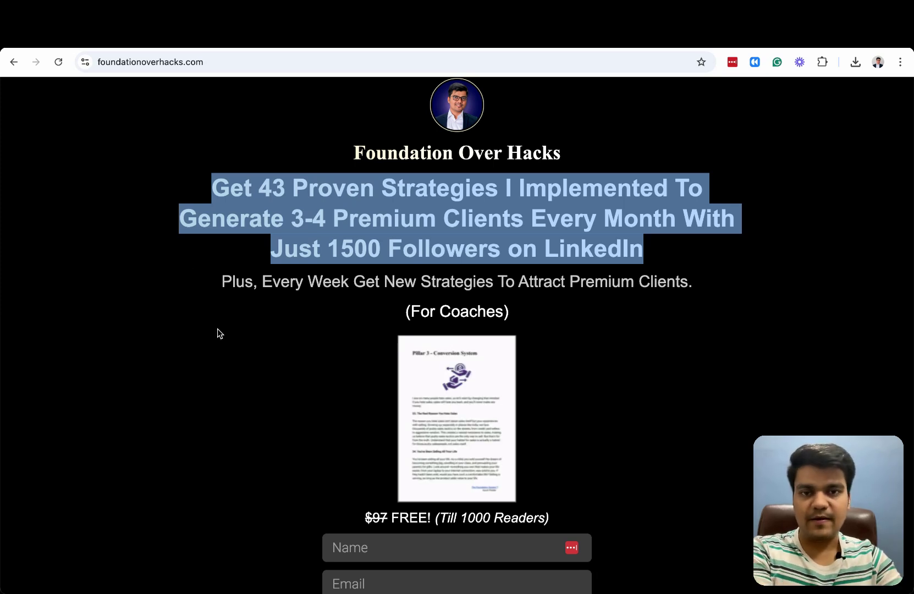
Step: Examine the reference page's subheading, document preview, sign-up form and testimonials
{"action": "scroll", "coordinate": [253, 316], "scroll_direction": "down", "scroll_amount": 1}
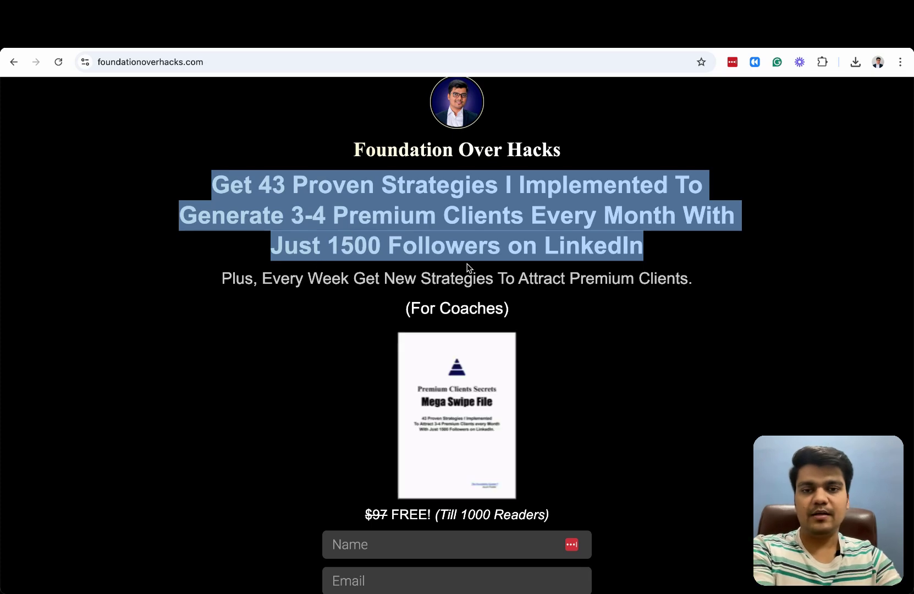
{"action": "left_click", "coordinate": [698, 290]}
{"action": "triple_click", "coordinate": [218, 292]}
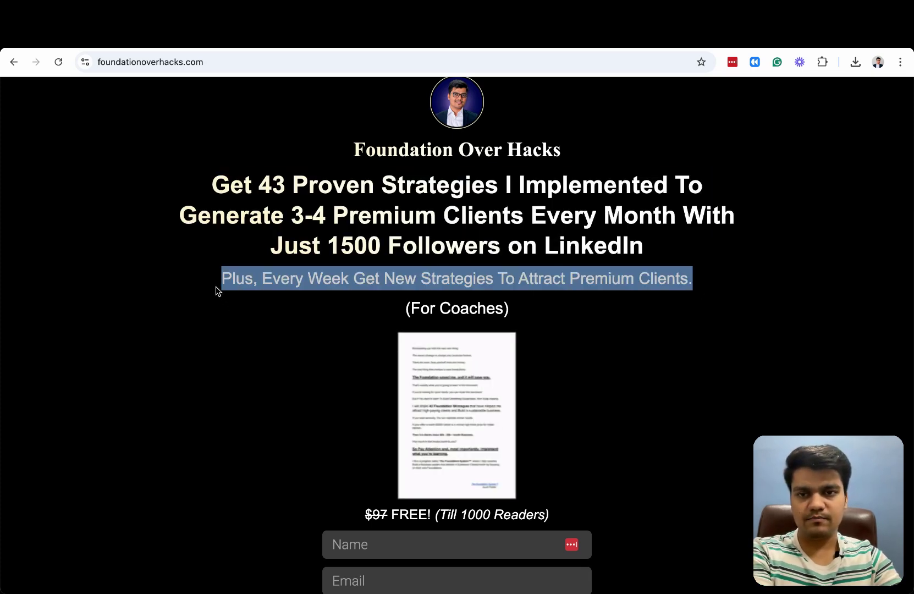
{"action": "left_click", "coordinate": [260, 345]}
{"action": "scroll", "coordinate": [409, 330], "scroll_direction": "down", "scroll_amount": 2}
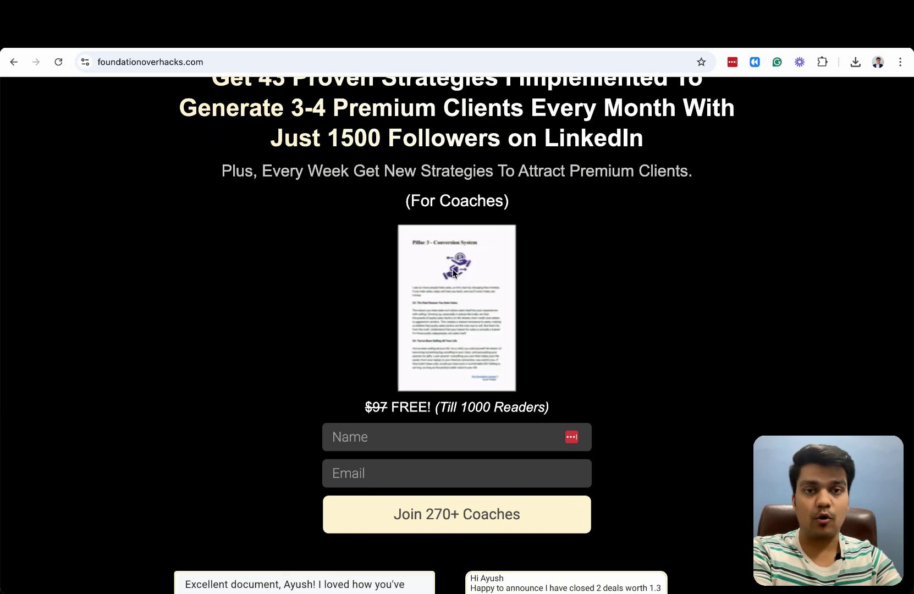
{"action": "scroll", "coordinate": [453, 271], "scroll_direction": "down", "scroll_amount": 5}
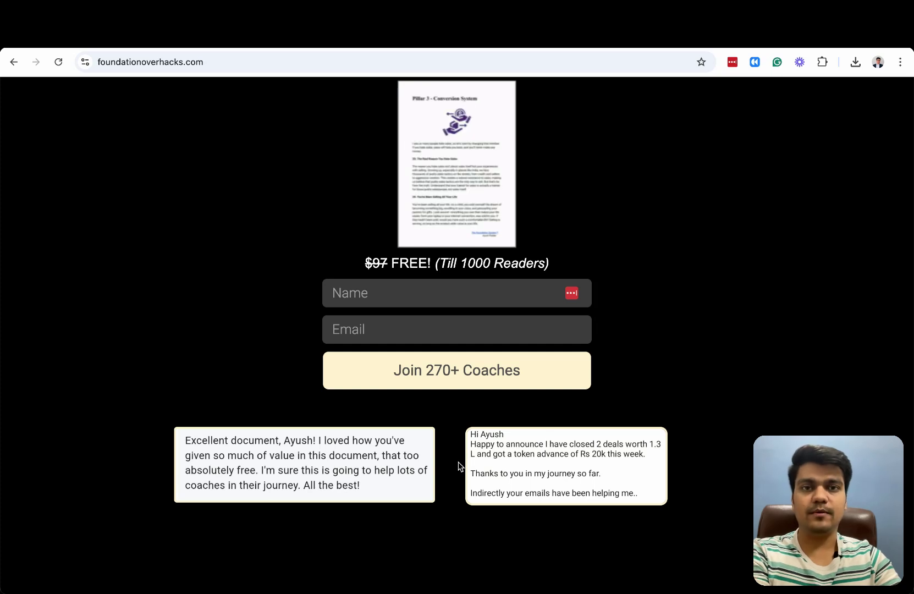
Step: Back in the Carrd builder, set the page style to Wide Box and its position to Top
{"action": "left_click", "coordinate": [296, 44]}
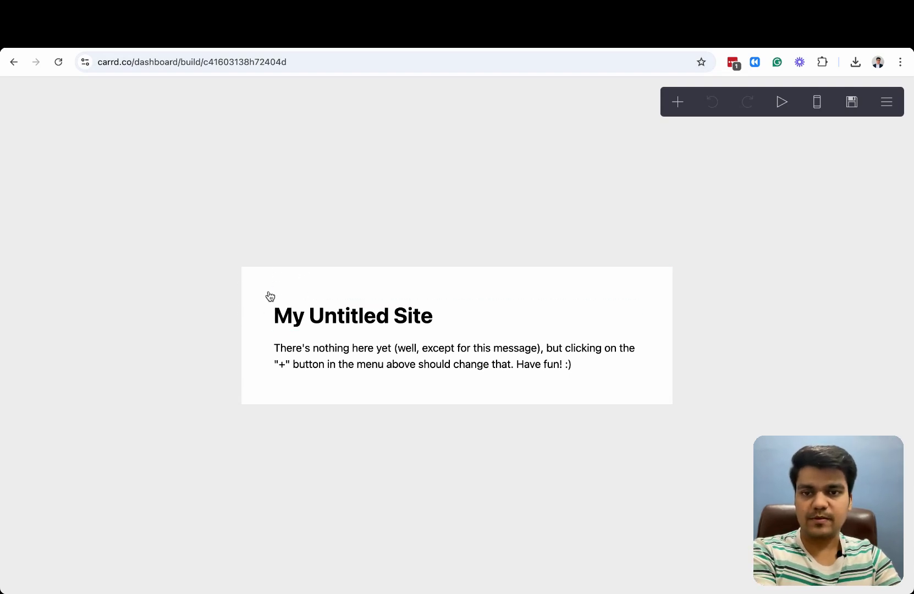
{"action": "left_click", "coordinate": [252, 298]}
{"action": "left_click", "coordinate": [137, 217]}
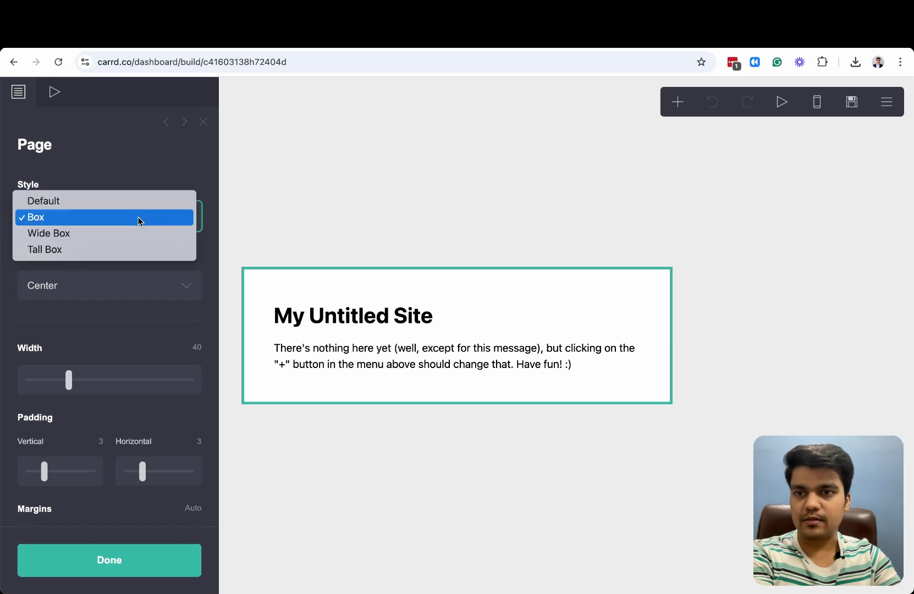
{"action": "left_click", "coordinate": [89, 237]}
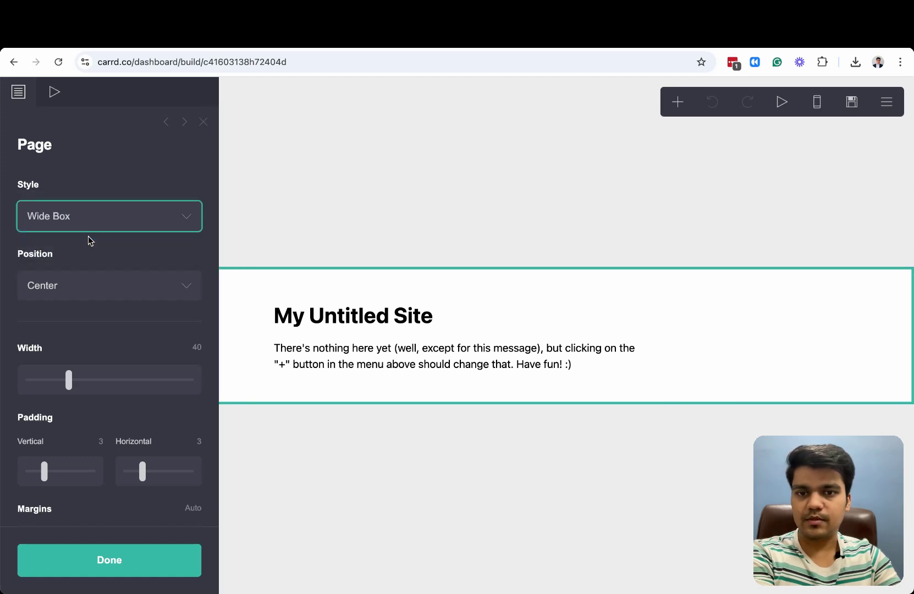
{"action": "left_click", "coordinate": [119, 283]}
{"action": "left_click", "coordinate": [79, 320]}
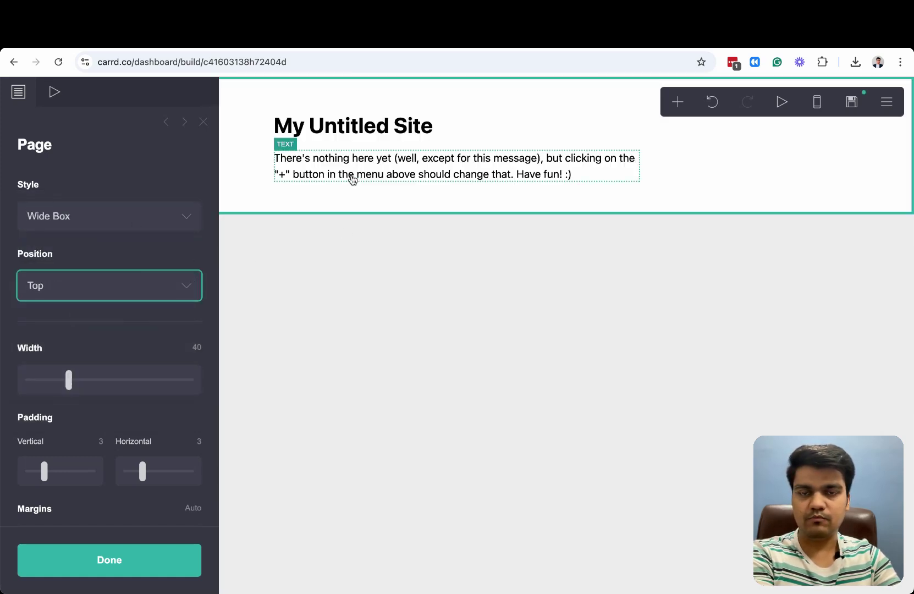
{"action": "left_click", "coordinate": [292, 230]}
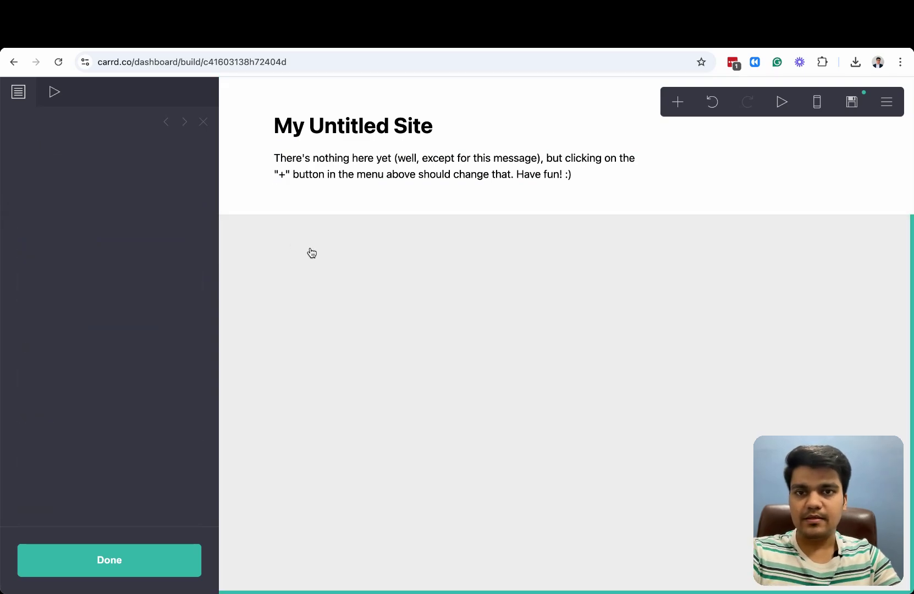
Step: Replace the site title with the main headline copied from the Foundation Over Hacks page, "Get 43 Proven Strategies I Implemented To Generate 3-4 Premium Clients…"
{"action": "left_click", "coordinate": [367, 126]}
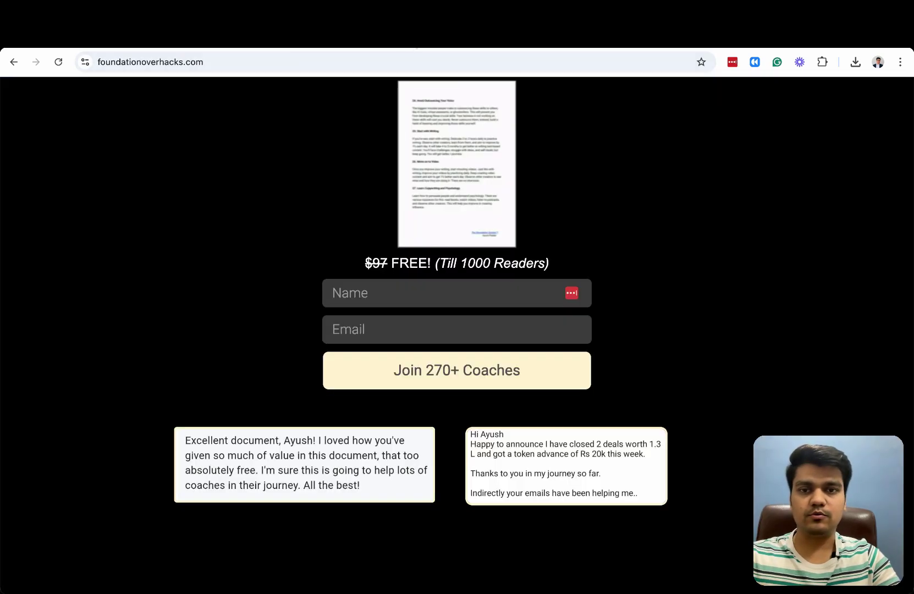
{"action": "scroll", "coordinate": [407, 270], "scroll_direction": "up", "scroll_amount": 5}
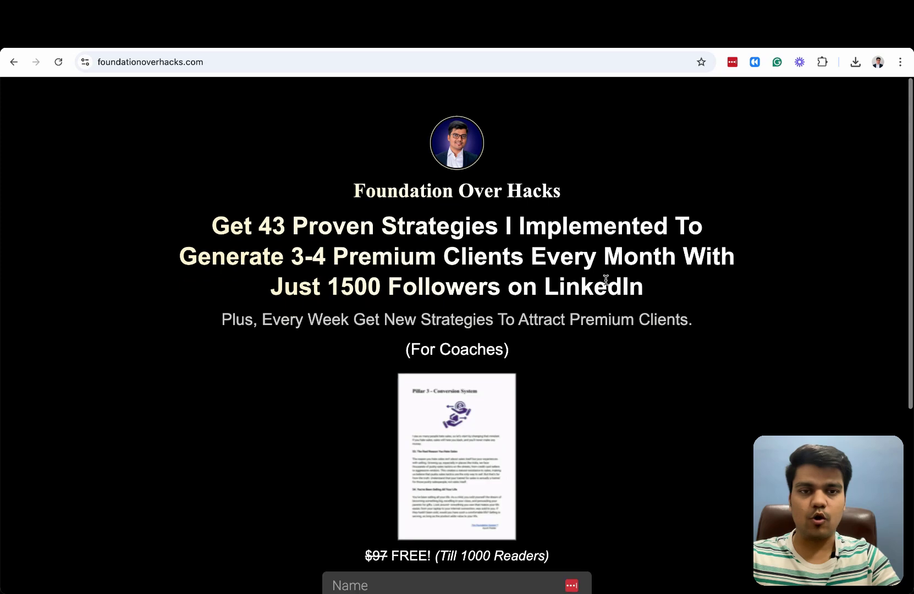
{"action": "left_click_drag", "start_coordinate": [648, 289], "coordinate": [212, 220]}
{"action": "key", "text": "super+c"}
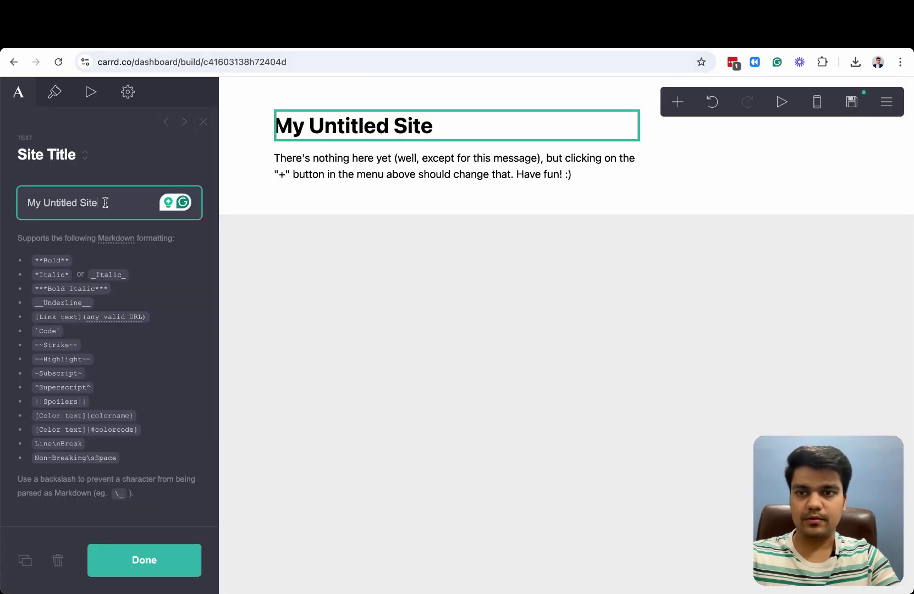
{"action": "left_click_drag", "start_coordinate": [106, 201], "coordinate": [1, 206]}
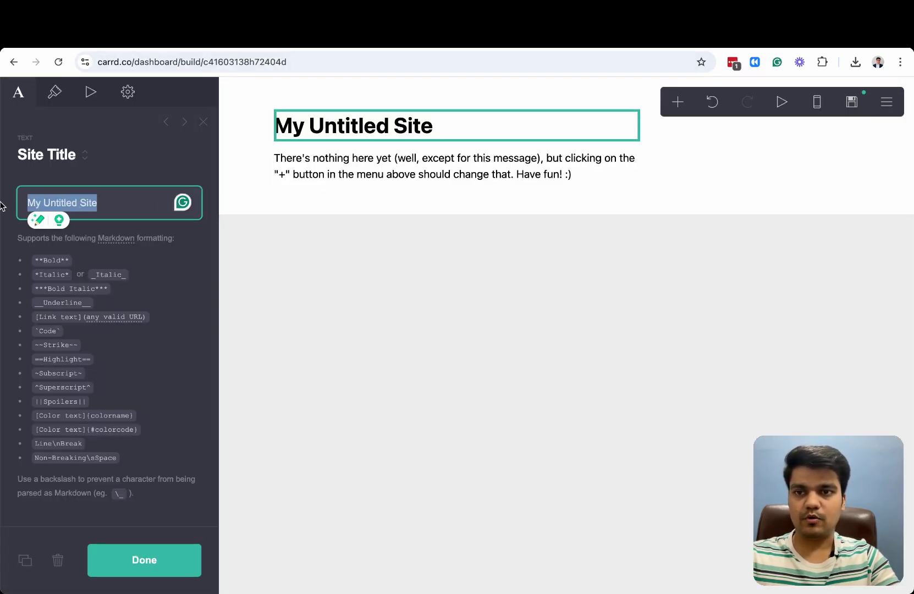
{"action": "key", "text": "super+v"}
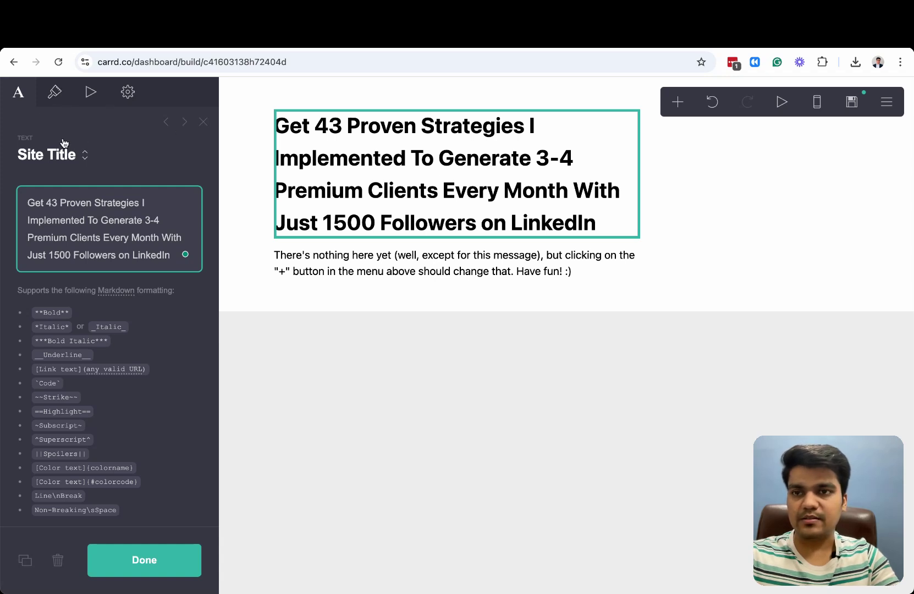
Step: Open the headline's appearance settings and look over its text colour choices without changing the colour
{"action": "left_click", "coordinate": [53, 96]}
{"action": "scroll", "coordinate": [98, 353], "scroll_direction": "down", "scroll_amount": 5}
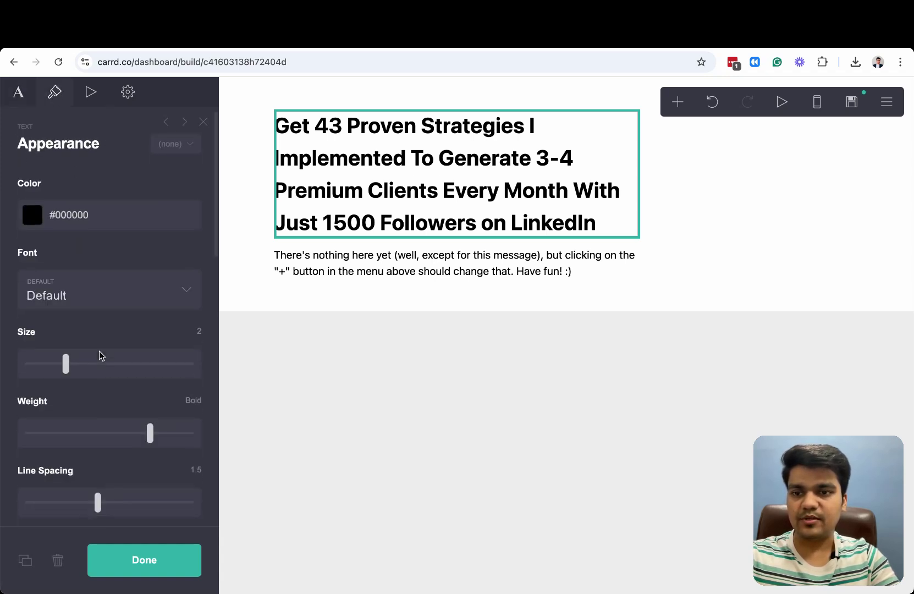
{"action": "scroll", "coordinate": [86, 320], "scroll_direction": "up", "scroll_amount": 5}
{"action": "scroll", "coordinate": [84, 237], "scroll_direction": "up", "scroll_amount": 1}
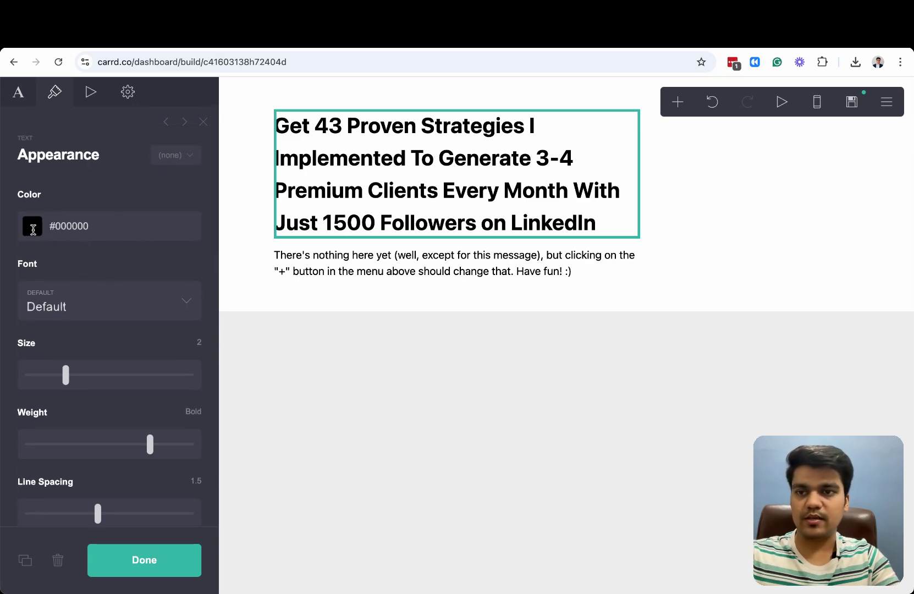
{"action": "left_click", "coordinate": [33, 230]}
{"action": "left_click_drag", "start_coordinate": [152, 275], "coordinate": [48, 412]}
{"action": "left_click", "coordinate": [116, 198]}
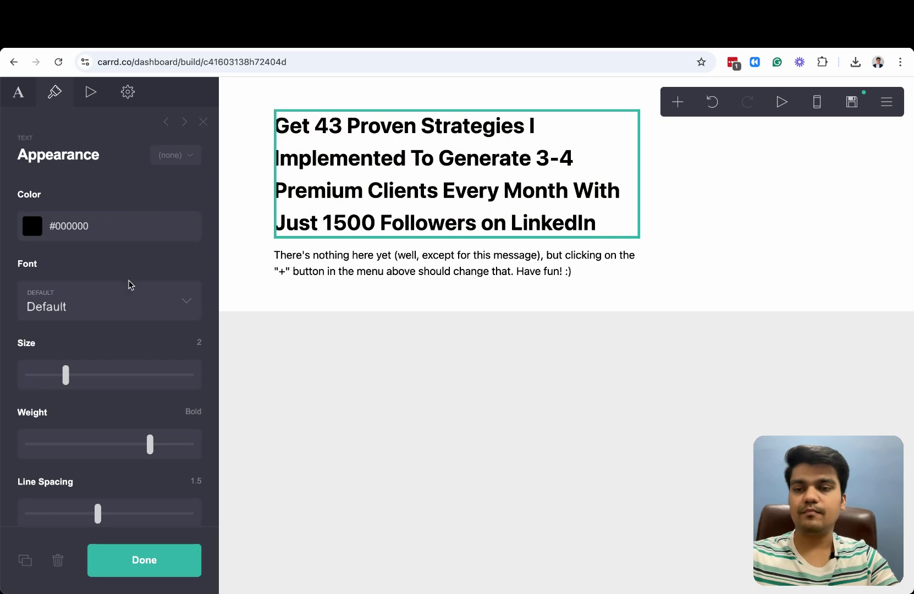
Step: Try the Abel and Aboreto fonts on the headline and undo the font changes
{"action": "scroll", "coordinate": [138, 278], "scroll_direction": "down", "scroll_amount": 3}
{"action": "left_click", "coordinate": [184, 204]}
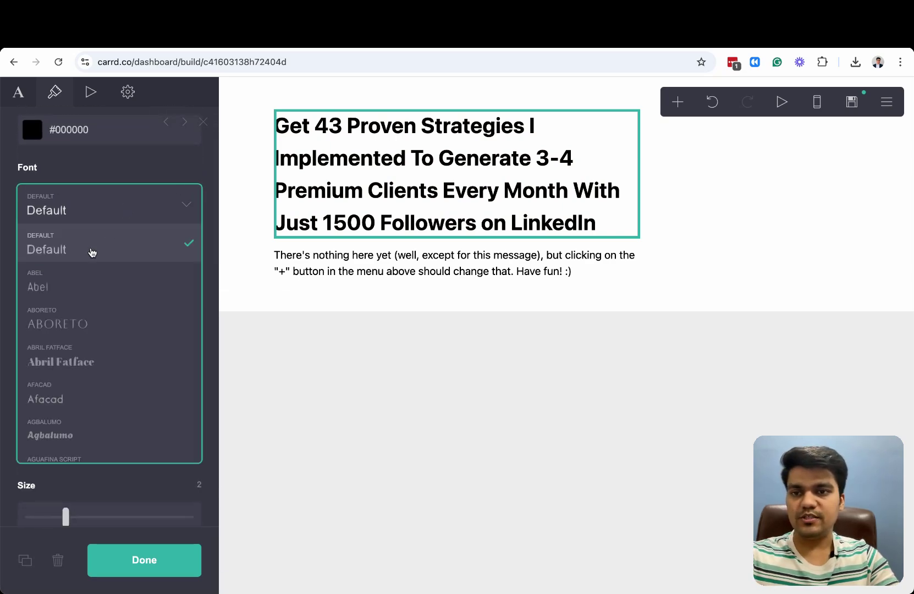
{"action": "left_click", "coordinate": [70, 285]}
{"action": "left_click", "coordinate": [176, 217]}
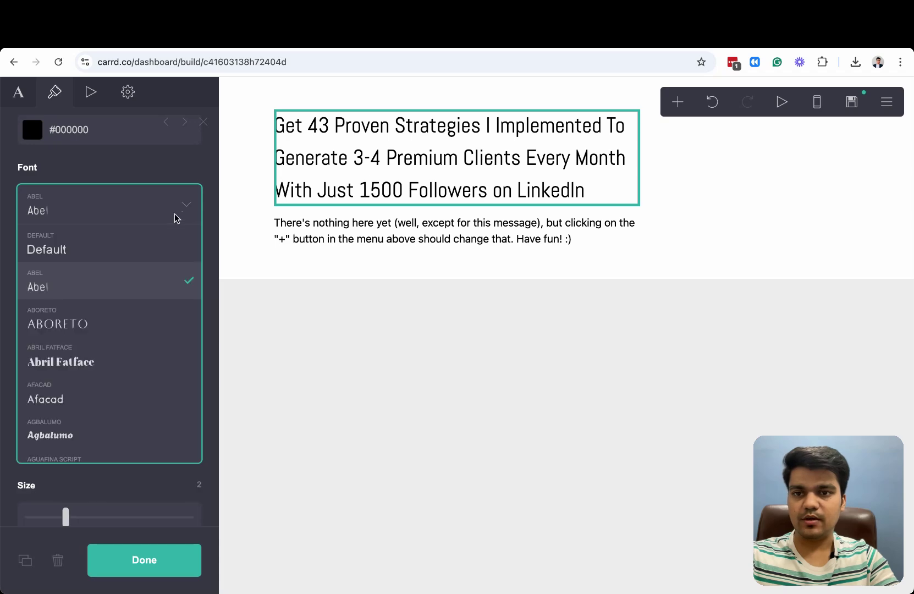
{"action": "left_click", "coordinate": [83, 335]}
{"action": "left_click", "coordinate": [190, 209]}
{"action": "left_click", "coordinate": [164, 169]}
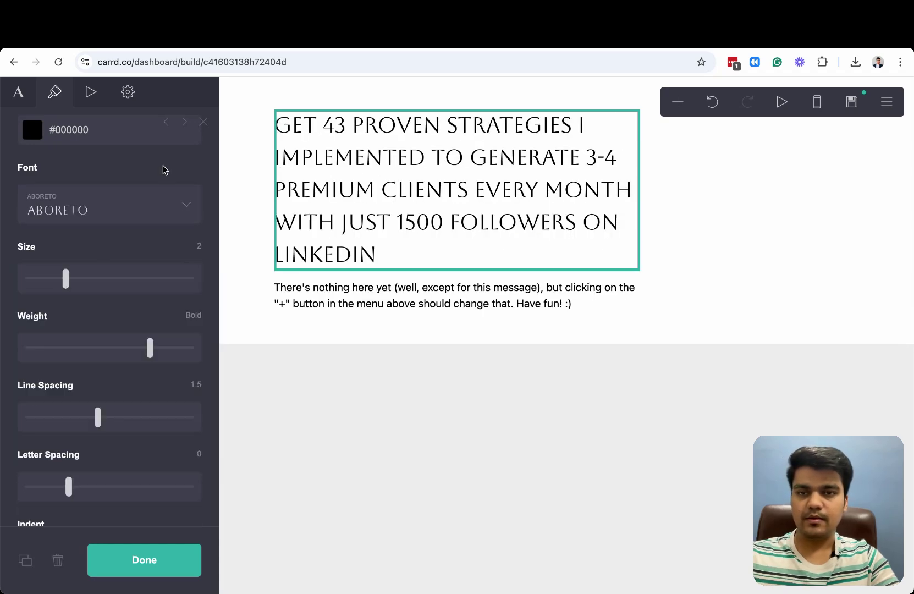
{"action": "key", "text": "super+z"}
Step: Set the headline's size to 1.625 and try the Extra Light weight before returning it to Bold
{"action": "scroll", "coordinate": [92, 311], "scroll_direction": "down", "scroll_amount": 2}
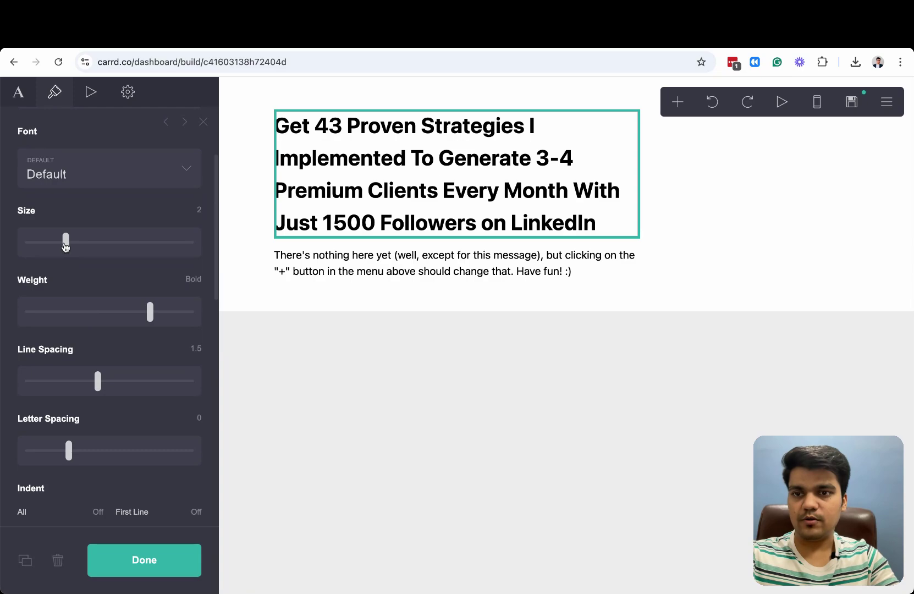
{"action": "mouse_move", "coordinate": [66, 247]}
{"action": "left_mouse_down"}
{"action": "mouse_move", "coordinate": [98, 250]}
{"action": "mouse_move", "coordinate": [55, 249]}
{"action": "left_mouse_up"}
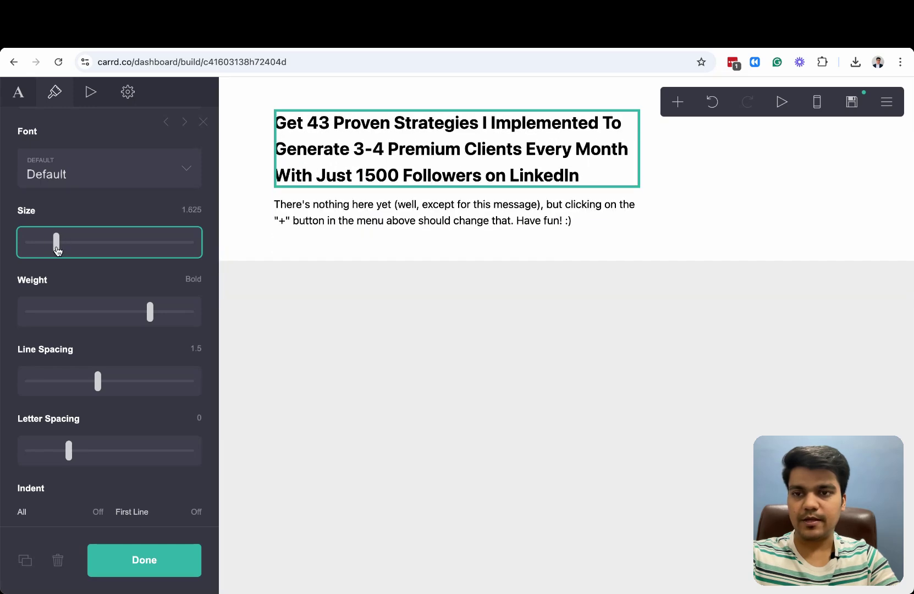
{"action": "scroll", "coordinate": [101, 314], "scroll_direction": "down", "scroll_amount": 2}
{"action": "left_click", "coordinate": [151, 269]}
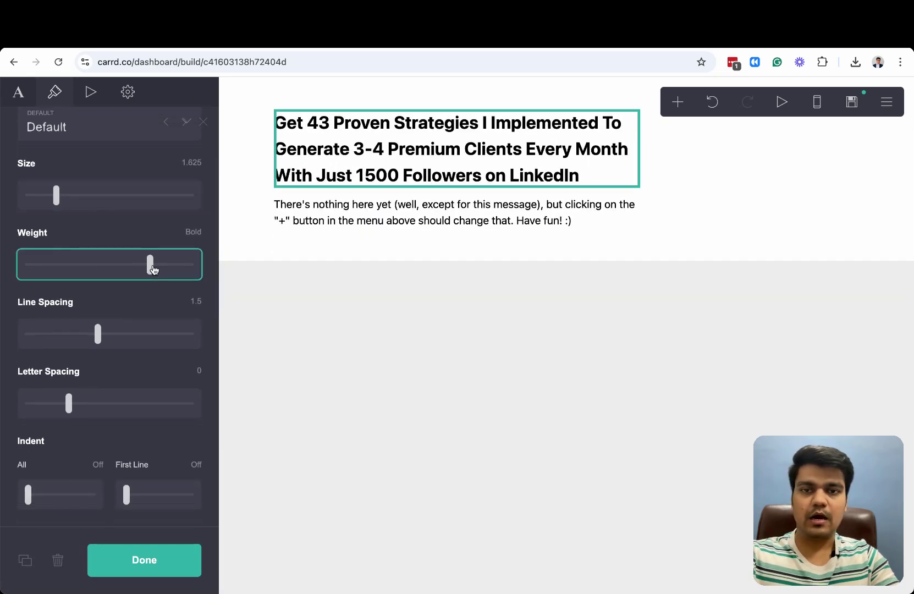
{"action": "left_click_drag", "start_coordinate": [157, 269], "coordinate": [54, 267]}
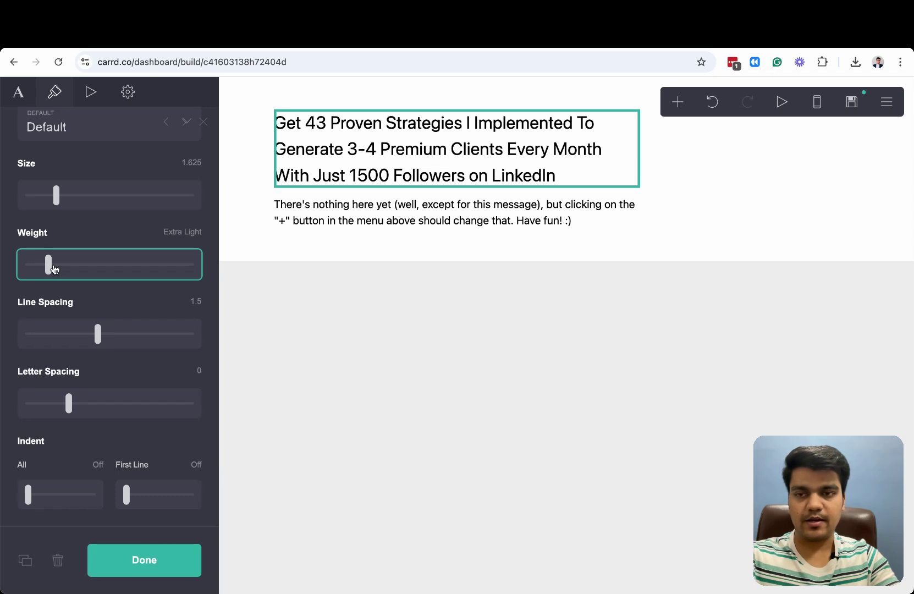
{"action": "left_click_drag", "start_coordinate": [53, 268], "coordinate": [147, 268]}
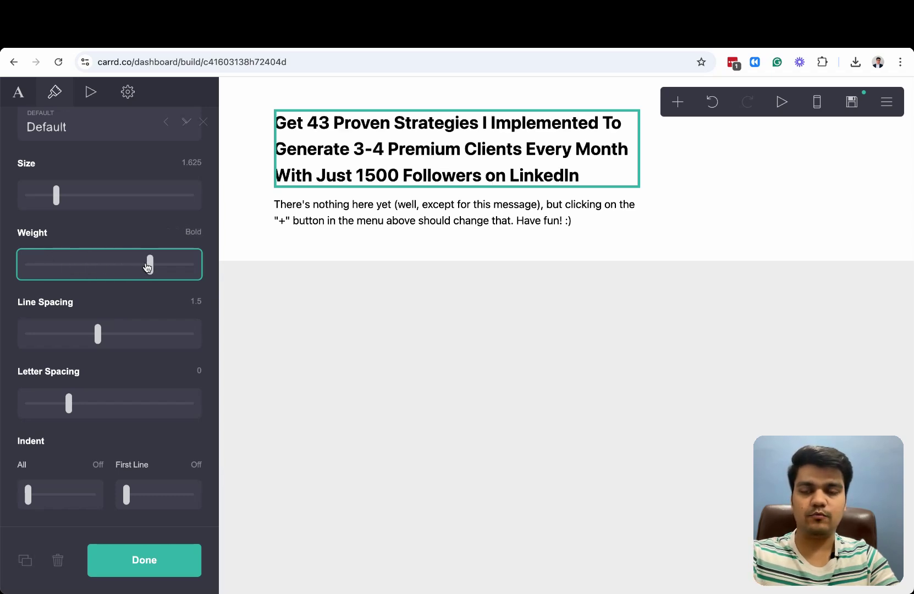
Step: Set the headline's line spacing to 1.25 and its letter spacing to -0.05
{"action": "scroll", "coordinate": [144, 367], "scroll_direction": "down", "scroll_amount": 3}
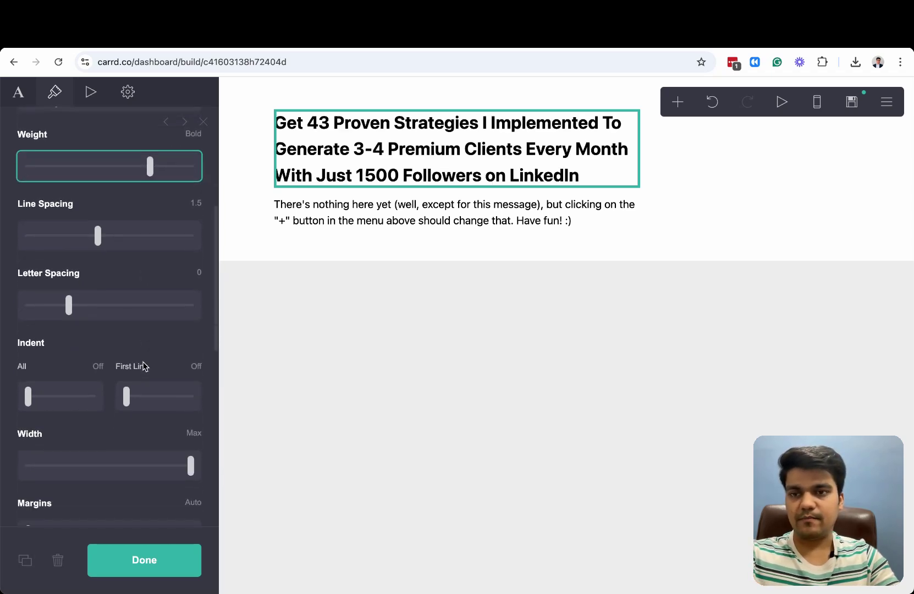
{"action": "left_click_drag", "start_coordinate": [98, 237], "coordinate": [74, 239]}
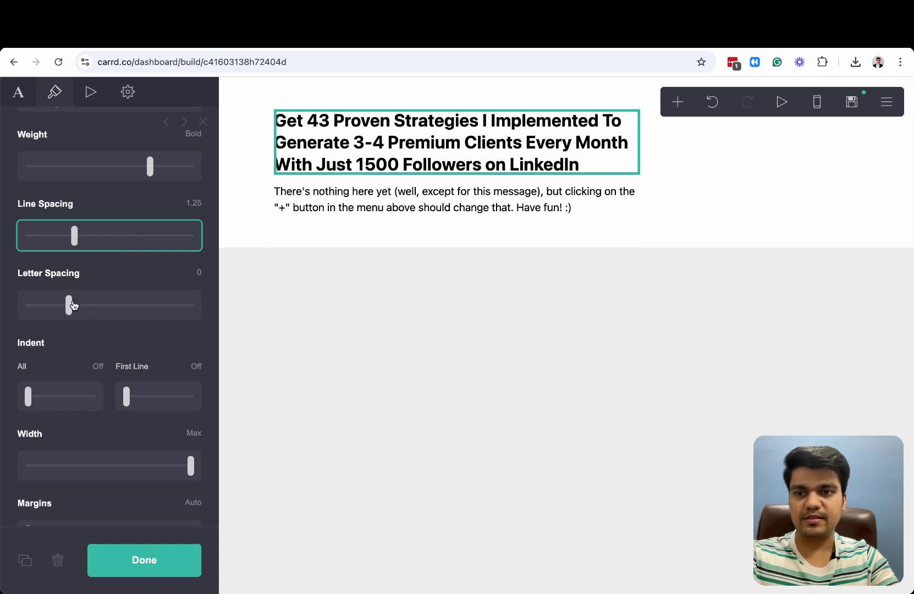
{"action": "mouse_move", "coordinate": [73, 305]}
{"action": "left_mouse_down"}
{"action": "mouse_move", "coordinate": [84, 304]}
{"action": "mouse_move", "coordinate": [60, 305]}
{"action": "left_mouse_up"}
{"action": "scroll", "coordinate": [74, 363], "scroll_direction": "down", "scroll_amount": 5}
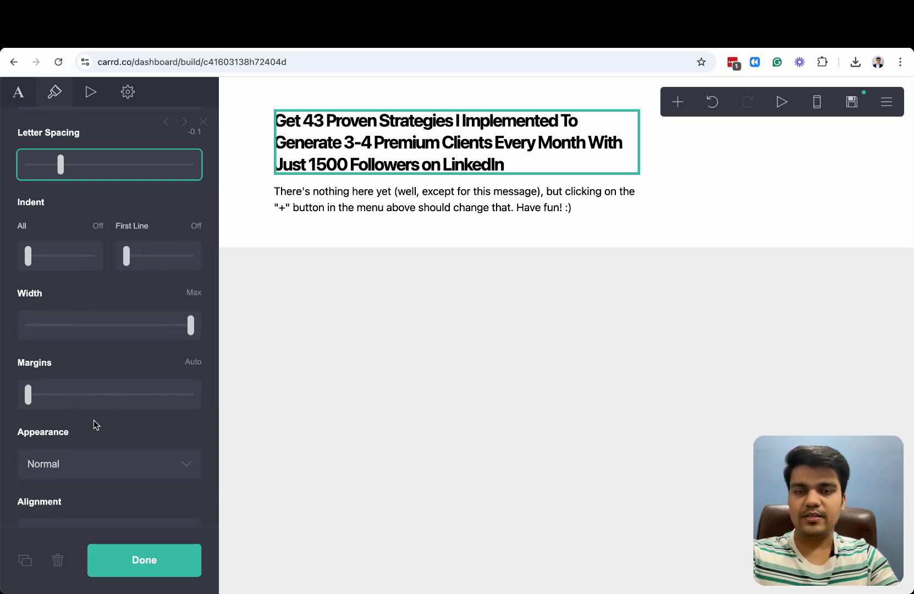
{"action": "scroll", "coordinate": [64, 249], "scroll_direction": "up", "scroll_amount": 3}
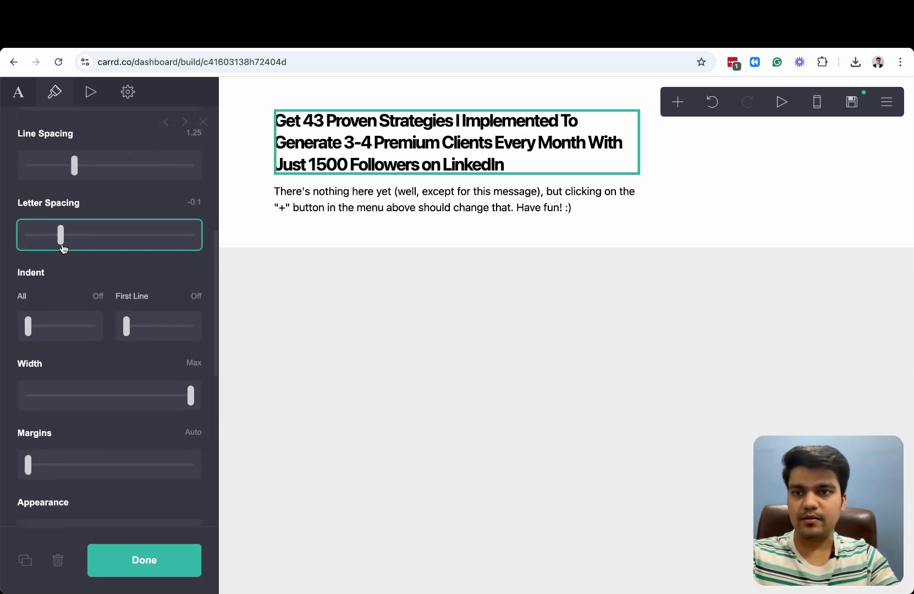
{"action": "left_click_drag", "start_coordinate": [61, 242], "coordinate": [65, 243]}
Step: Set the headline's alignment to Center
{"action": "scroll", "coordinate": [104, 325], "scroll_direction": "down", "scroll_amount": 6}
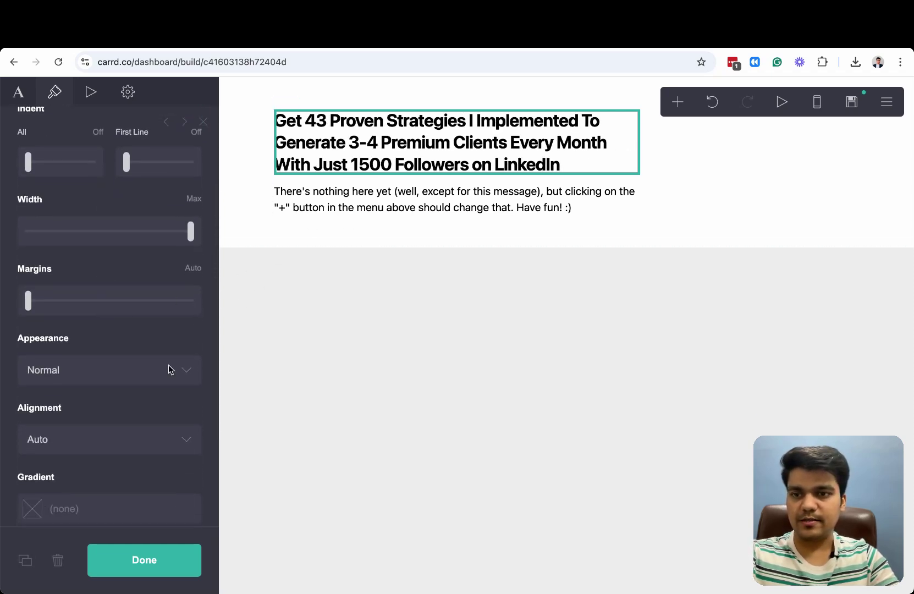
{"action": "scroll", "coordinate": [169, 369], "scroll_direction": "down", "scroll_amount": 6}
{"action": "left_click", "coordinate": [187, 275]}
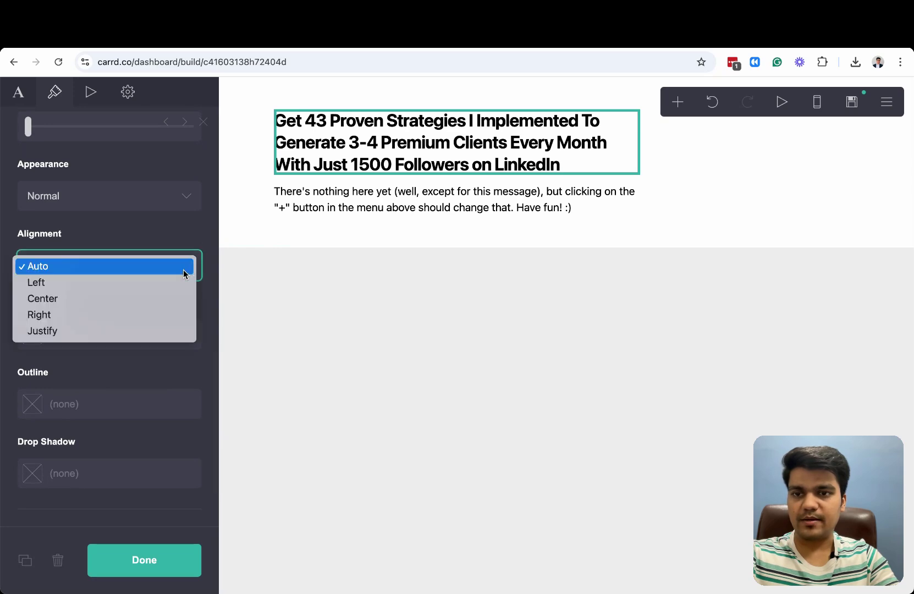
{"action": "left_click", "coordinate": [91, 298]}
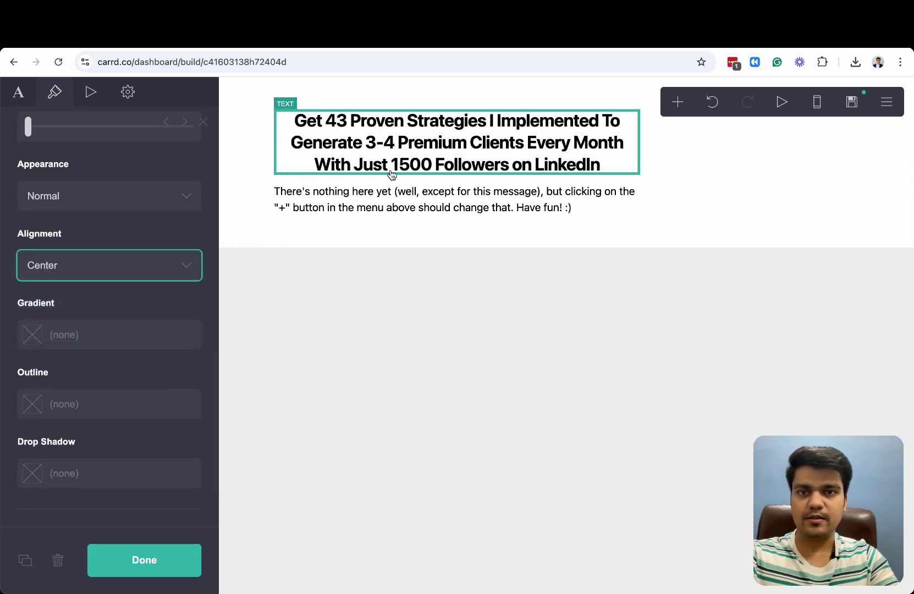
Step: Set the headline's size to 2.25 and finish editing the text element
{"action": "scroll", "coordinate": [116, 315], "scroll_direction": "up", "scroll_amount": 10}
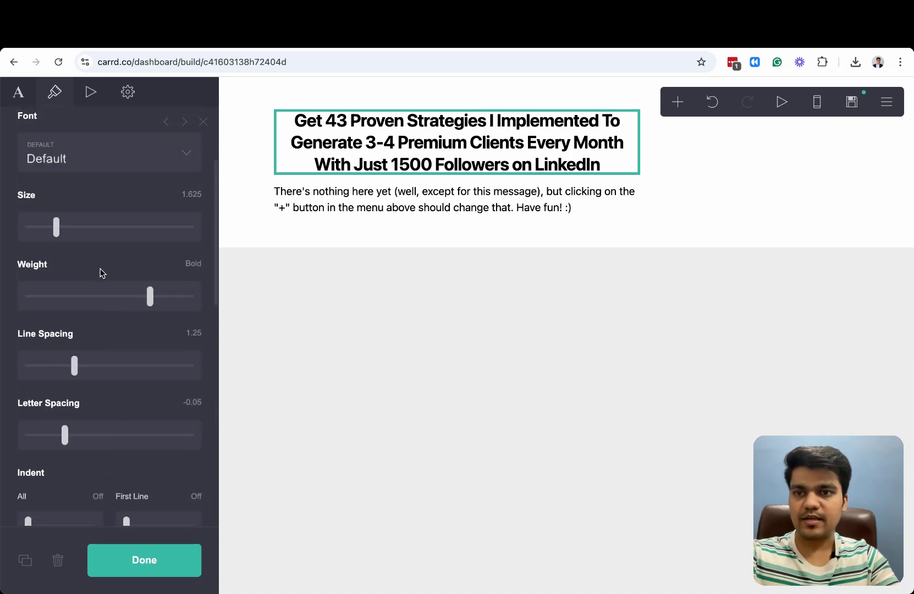
{"action": "mouse_move", "coordinate": [55, 228]}
{"action": "left_mouse_down"}
{"action": "mouse_move", "coordinate": [75, 227]}
{"action": "mouse_move", "coordinate": [72, 233]}
{"action": "left_mouse_up"}
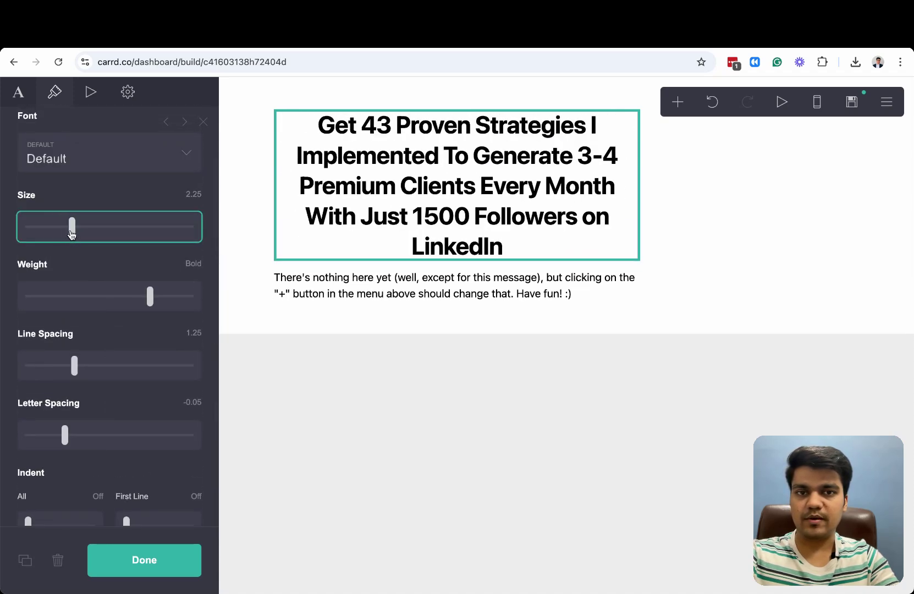
{"action": "left_click", "coordinate": [141, 567]}
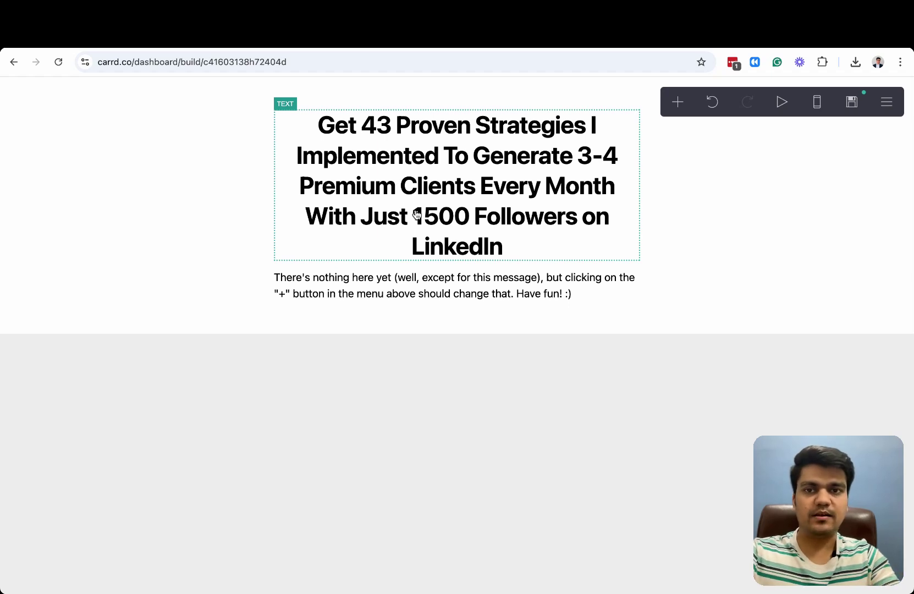
{"action": "left_click", "coordinate": [141, 157]}
{"action": "scroll", "coordinate": [132, 294], "scroll_direction": "up", "scroll_amount": 5}
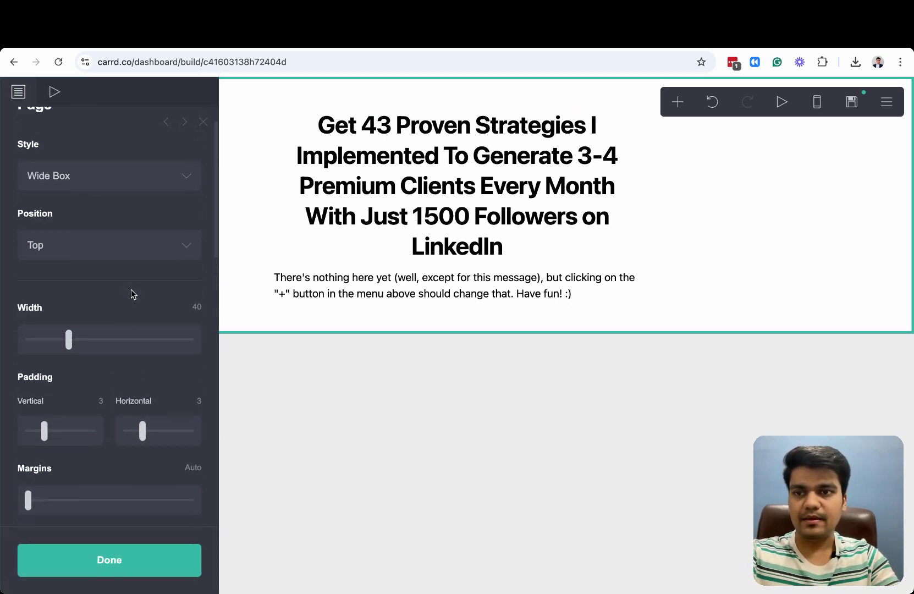
{"action": "left_click", "coordinate": [291, 413]}
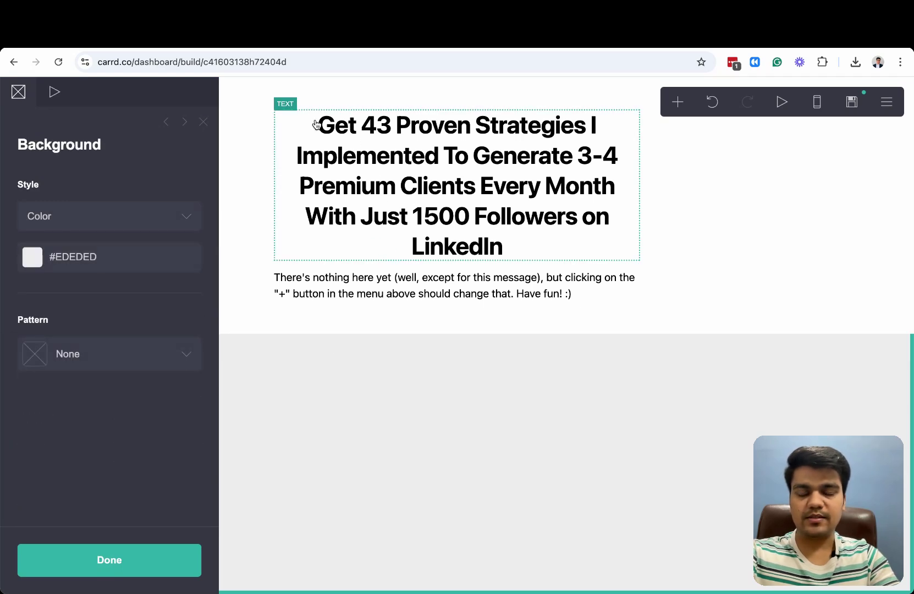
{"action": "left_click", "coordinate": [295, 142]}
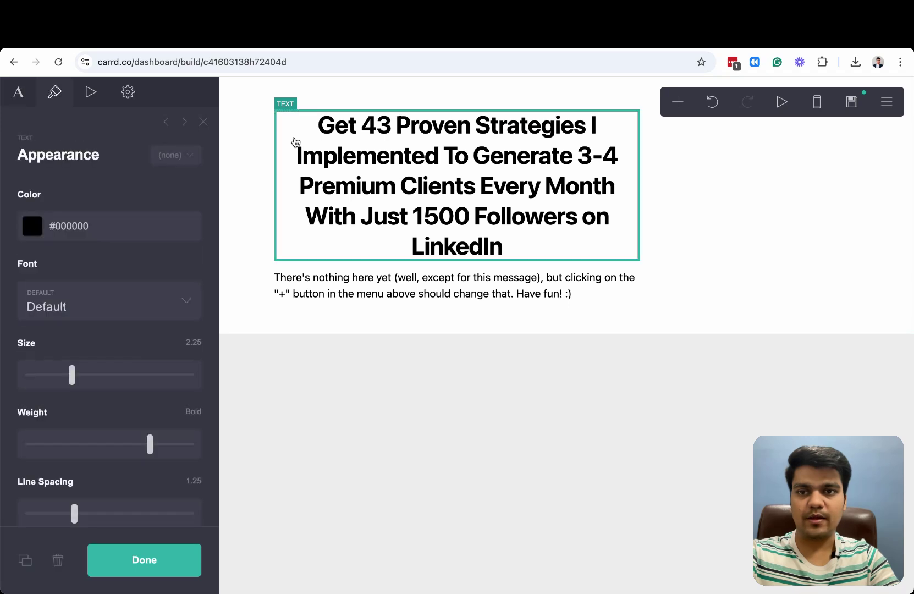
{"action": "left_click", "coordinate": [307, 448]}
{"action": "left_click", "coordinate": [812, 215]}
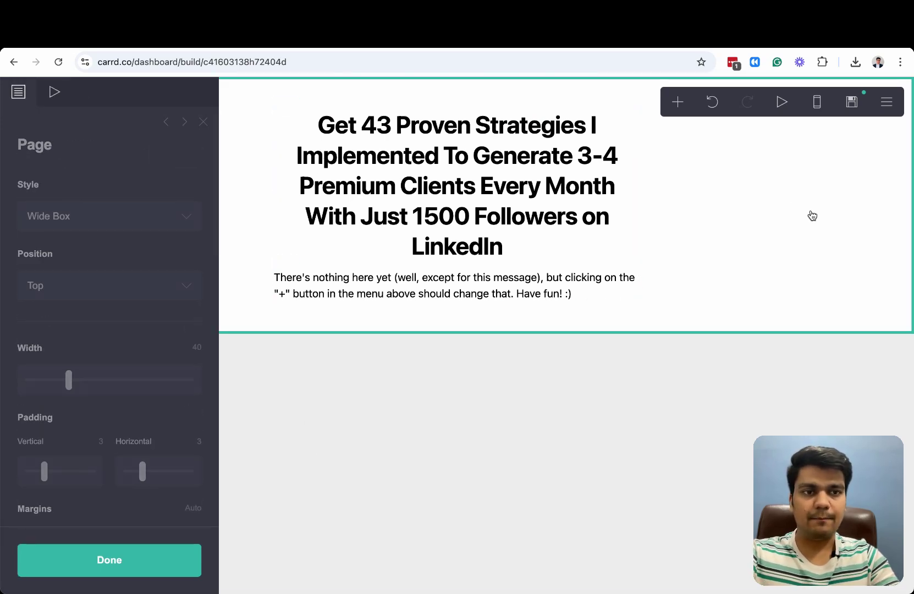
{"action": "left_click", "coordinate": [141, 552]}
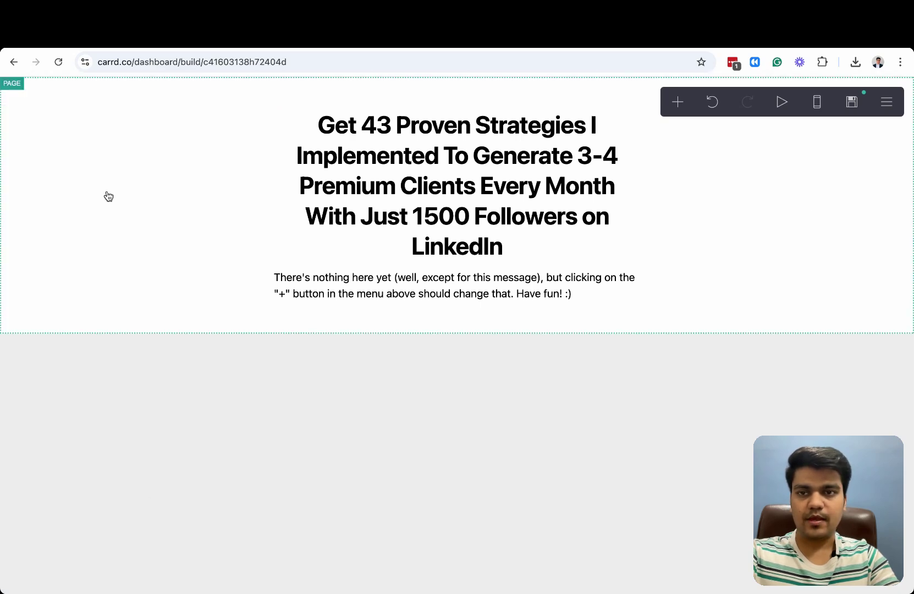
Step: Open the page settings and widen the page to a width of 70
{"action": "left_click", "coordinate": [99, 203]}
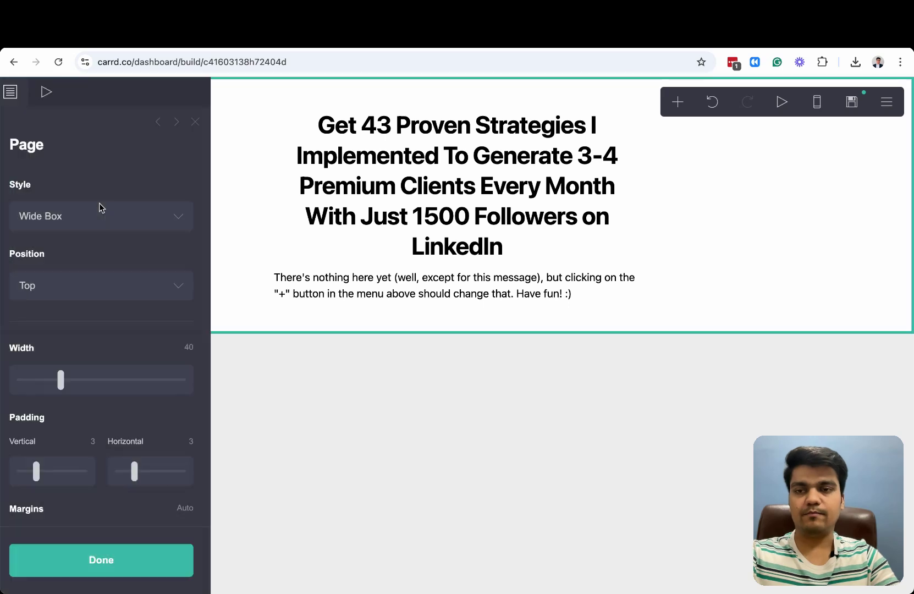
{"action": "scroll", "coordinate": [146, 310], "scroll_direction": "down", "scroll_amount": 1}
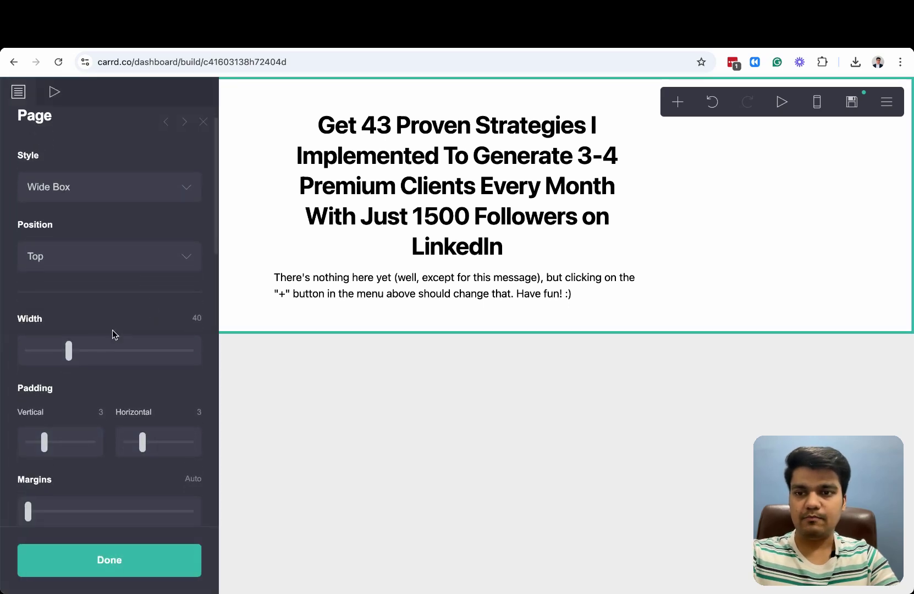
{"action": "left_click", "coordinate": [71, 351]}
{"action": "left_click_drag", "start_coordinate": [71, 352], "coordinate": [88, 353]}
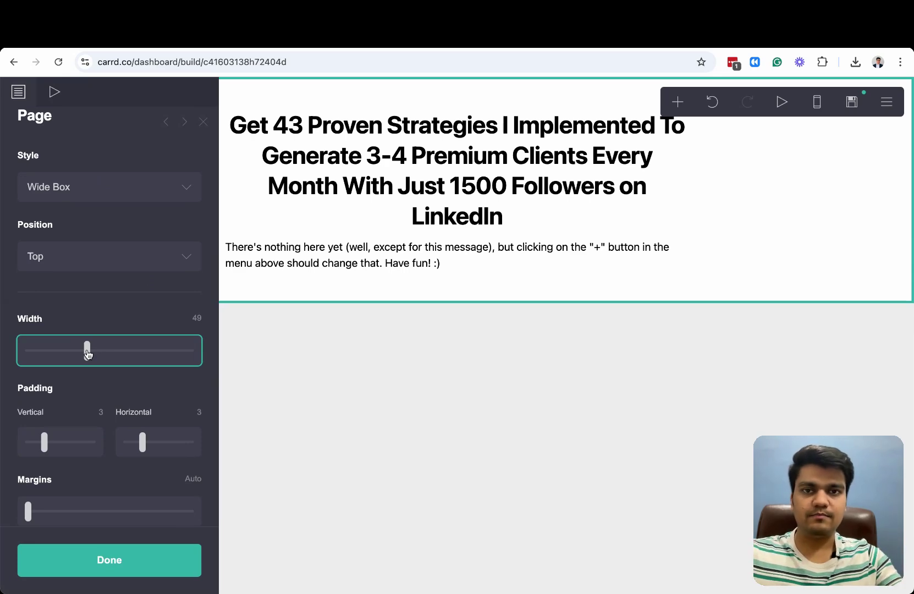
{"action": "left_click_drag", "start_coordinate": [87, 353], "coordinate": [130, 357]}
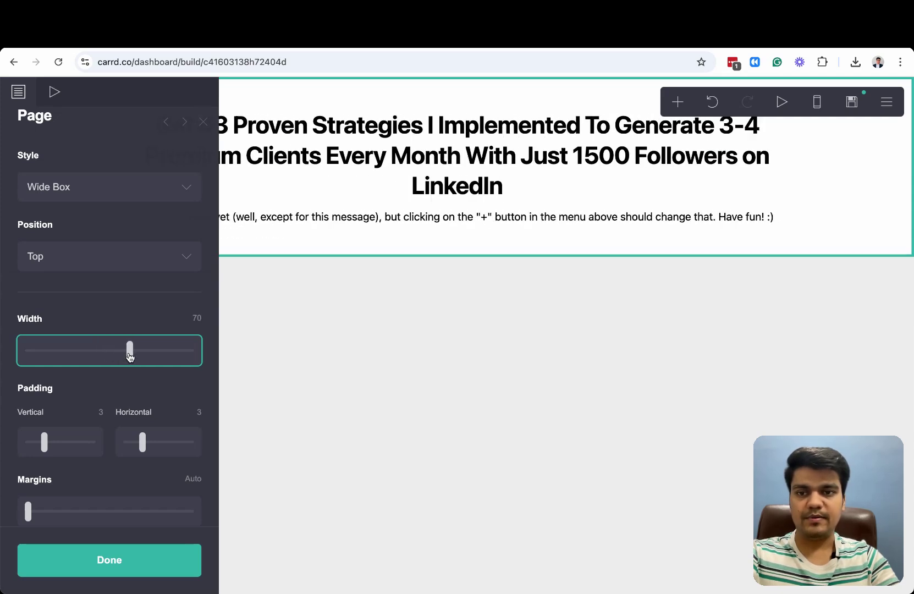
Step: Try out other background colors for the page, return to #FFFFFF, and finish editing the page settings
{"action": "scroll", "coordinate": [116, 408], "scroll_direction": "down", "scroll_amount": 6}
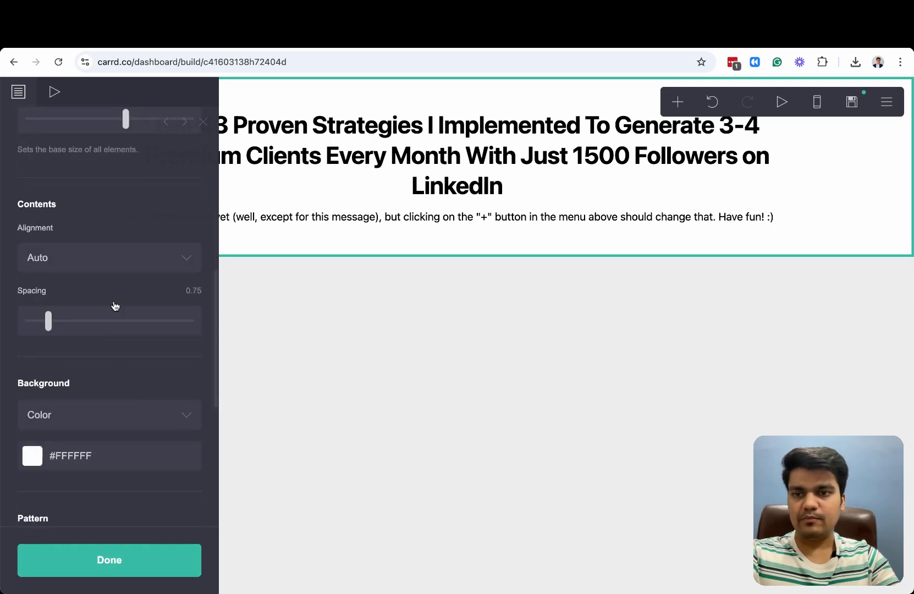
{"action": "scroll", "coordinate": [114, 292], "scroll_direction": "up", "scroll_amount": 4}
{"action": "scroll", "coordinate": [113, 277], "scroll_direction": "down", "scroll_amount": 10}
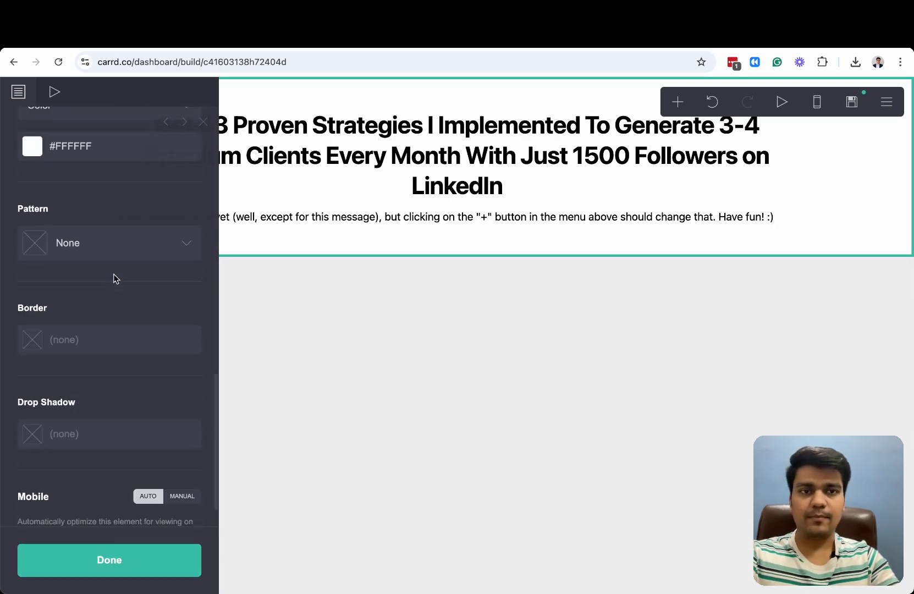
{"action": "scroll", "coordinate": [117, 275], "scroll_direction": "up", "scroll_amount": 2}
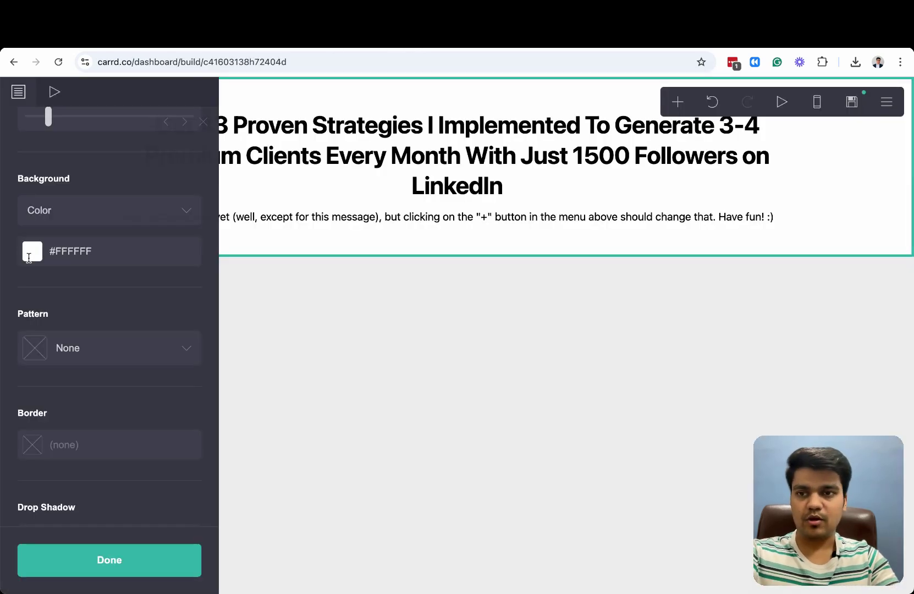
{"action": "left_click", "coordinate": [29, 254]}
{"action": "left_click_drag", "start_coordinate": [64, 344], "coordinate": [25, 269]}
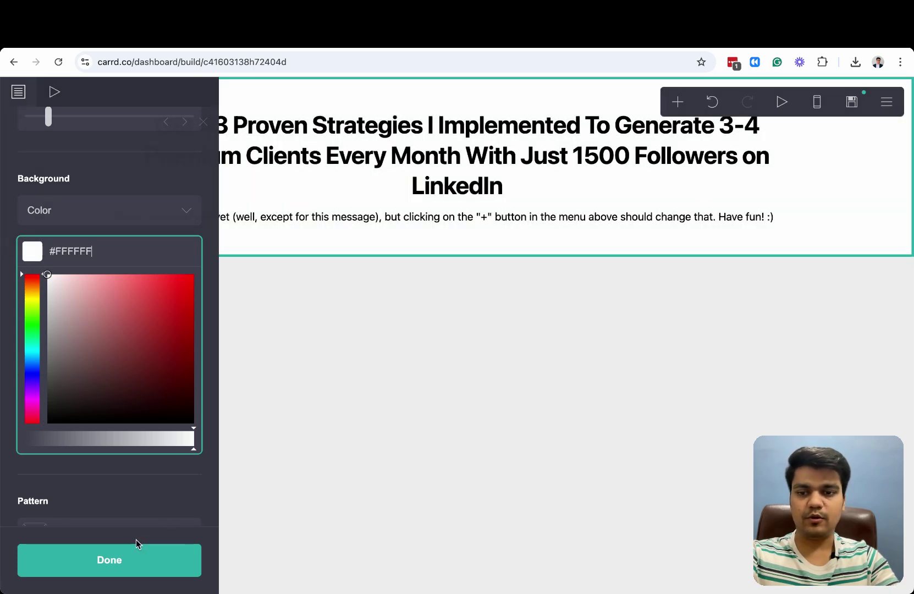
{"action": "left_click", "coordinate": [127, 560]}
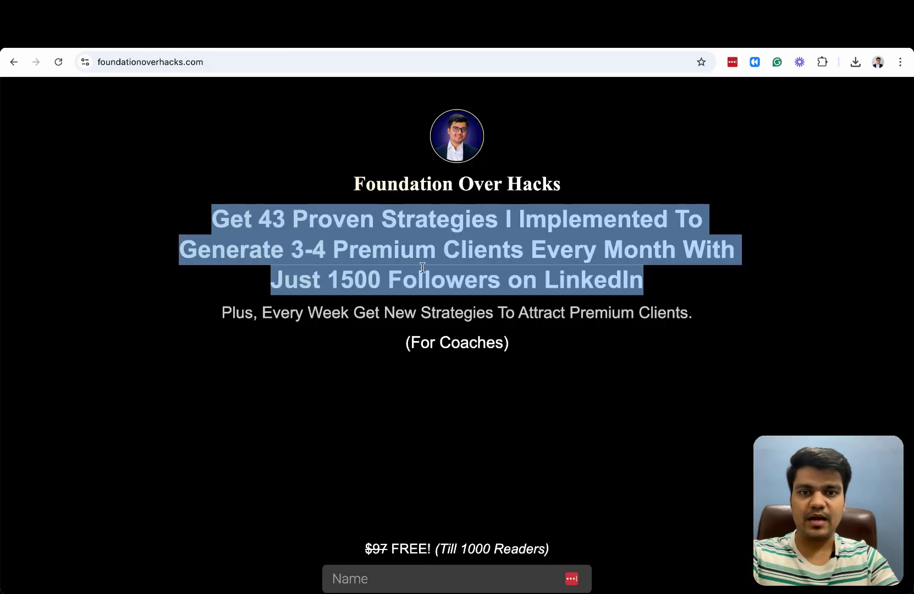
Step: Replace the placeholder message under the headline with "Plus, Every Week Get New Strategies To Attract Premium Clients." copied from the Foundation Over Hacks page
{"action": "left_click", "coordinate": [439, 333]}
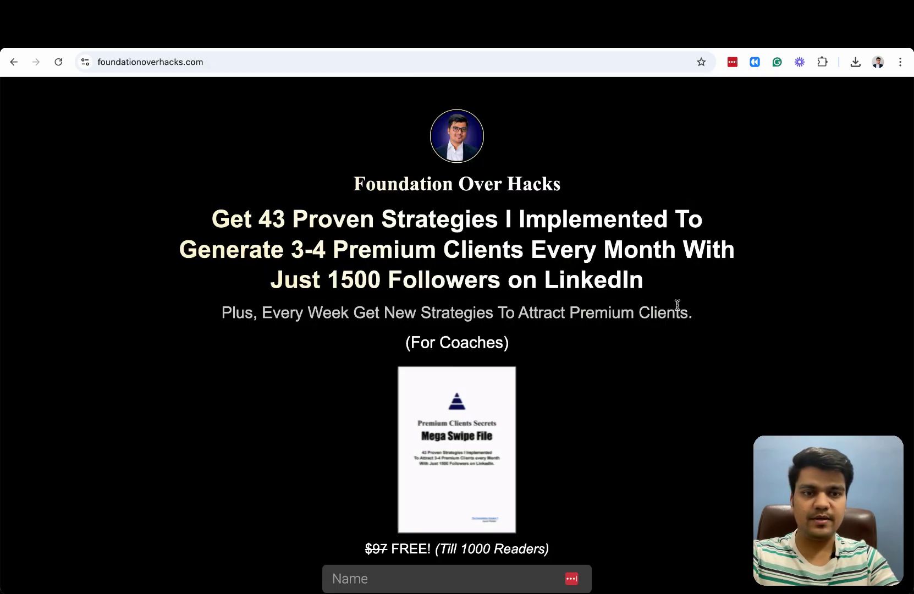
{"action": "left_click_drag", "start_coordinate": [692, 312], "coordinate": [210, 321]}
{"action": "key", "text": "ctrl+c"}
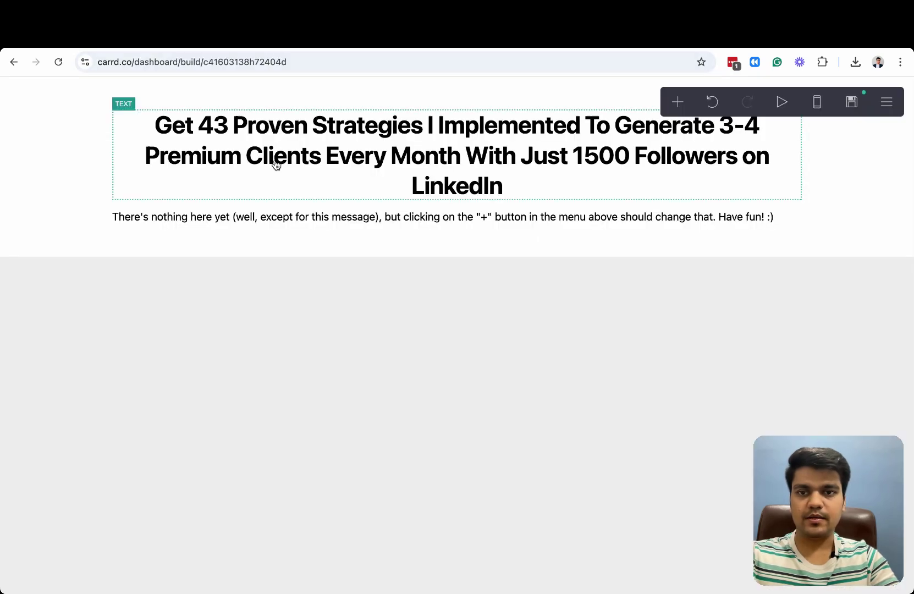
{"action": "left_click", "coordinate": [271, 220]}
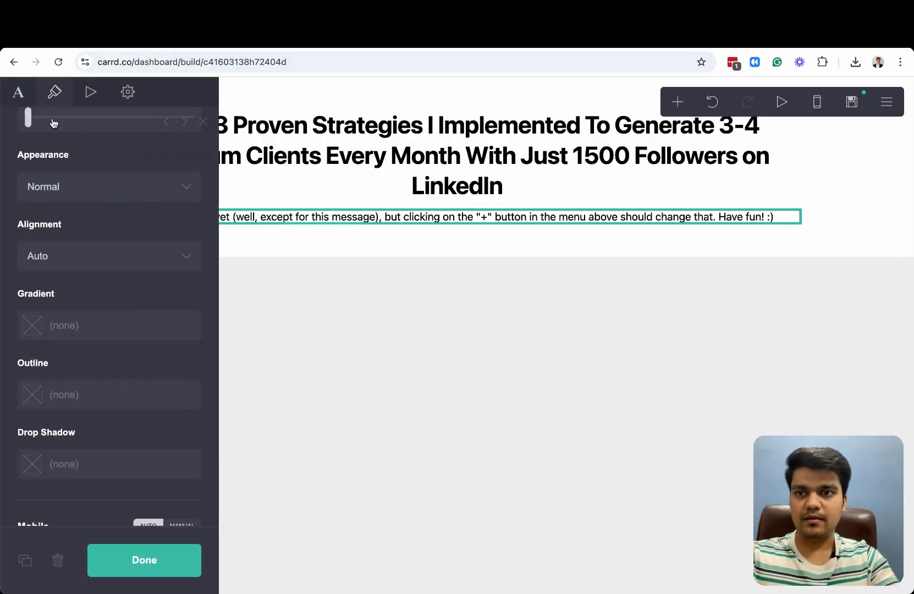
{"action": "left_click", "coordinate": [21, 92]}
{"action": "left_click", "coordinate": [103, 197]}
{"action": "key", "text": "ctrl+a"}
{"action": "key", "text": "ctrl+v"}
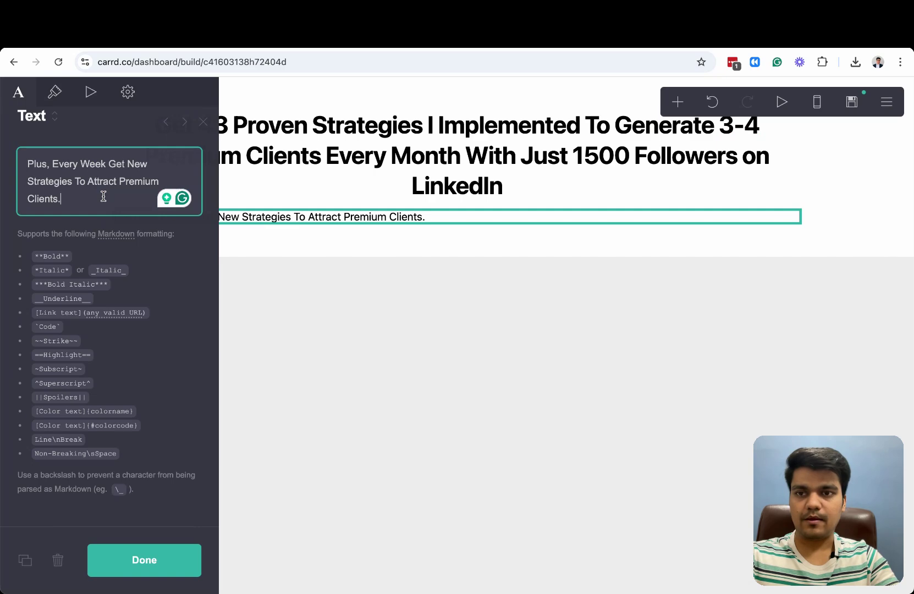
Step: Slightly enlarge the subheadline text, set its alignment to Center, and finish editing it
{"action": "left_click", "coordinate": [57, 93]}
{"action": "scroll", "coordinate": [118, 283], "scroll_direction": "down", "scroll_amount": 1}
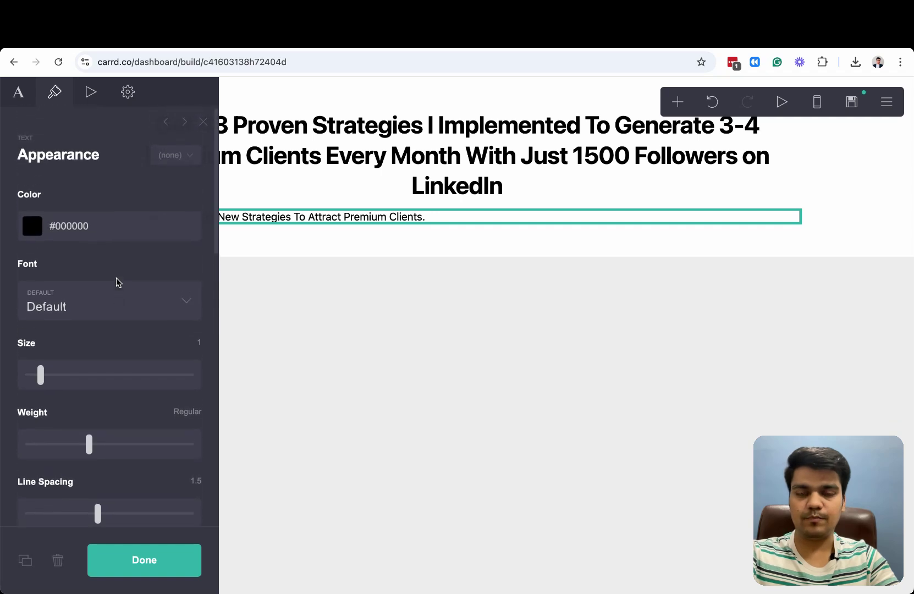
{"action": "scroll", "coordinate": [116, 282], "scroll_direction": "down", "scroll_amount": 5}
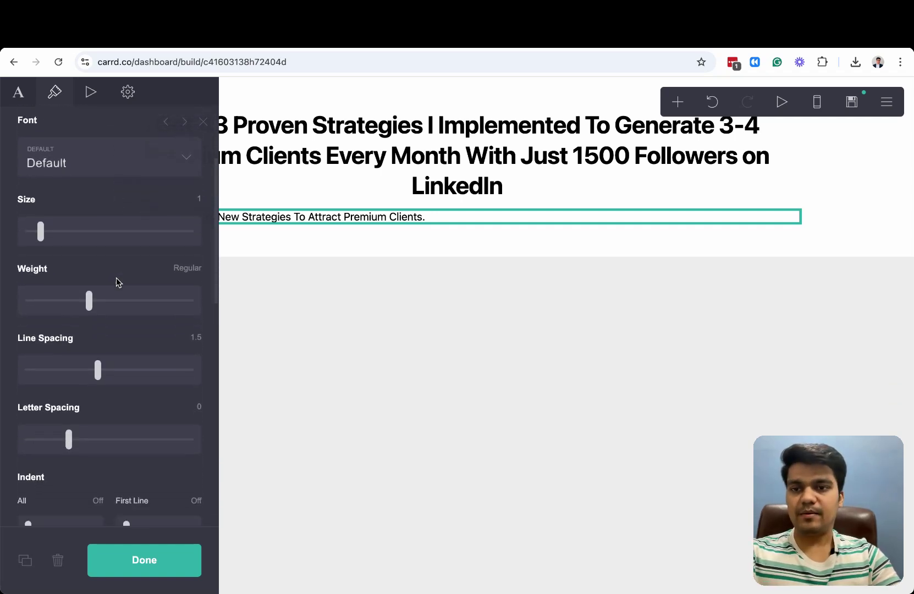
{"action": "mouse_move", "coordinate": [41, 166]}
{"action": "left_mouse_down"}
{"action": "mouse_move", "coordinate": [69, 164]}
{"action": "mouse_move", "coordinate": [44, 169]}
{"action": "left_mouse_up"}
{"action": "left_click_drag", "start_coordinate": [88, 236], "coordinate": [94, 243]}
{"action": "scroll", "coordinate": [91, 375], "scroll_direction": "down", "scroll_amount": 10}
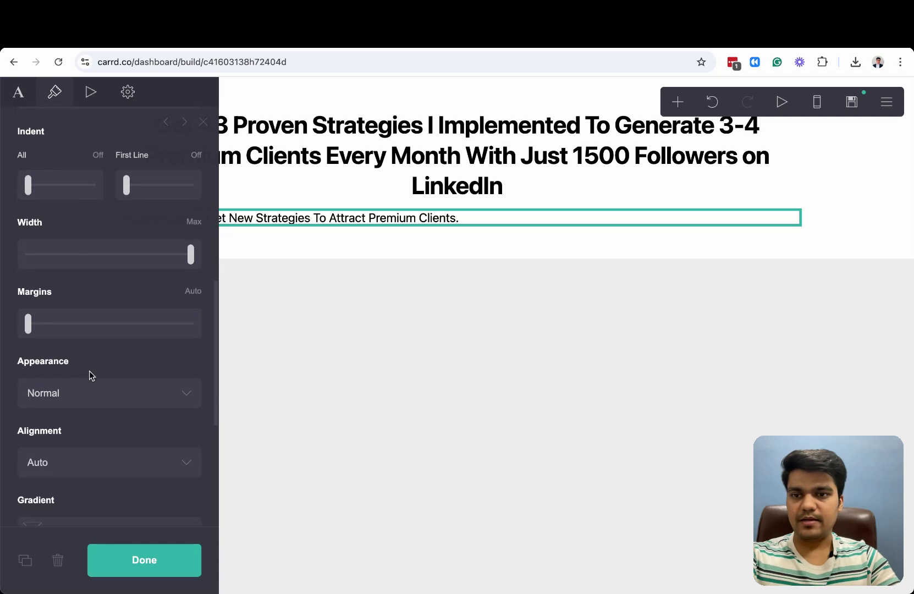
{"action": "left_click", "coordinate": [154, 411]}
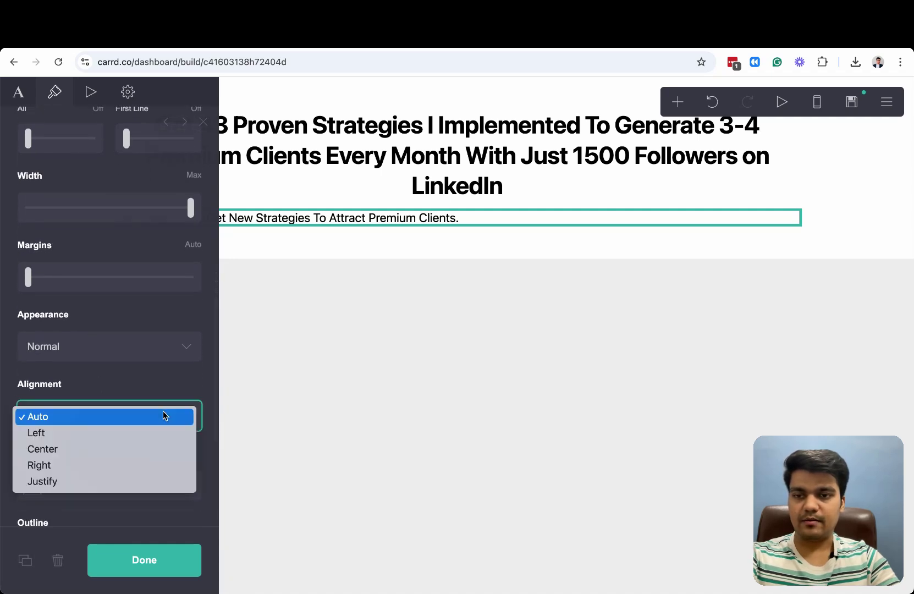
{"action": "left_click", "coordinate": [73, 452]}
{"action": "left_click", "coordinate": [145, 546]}
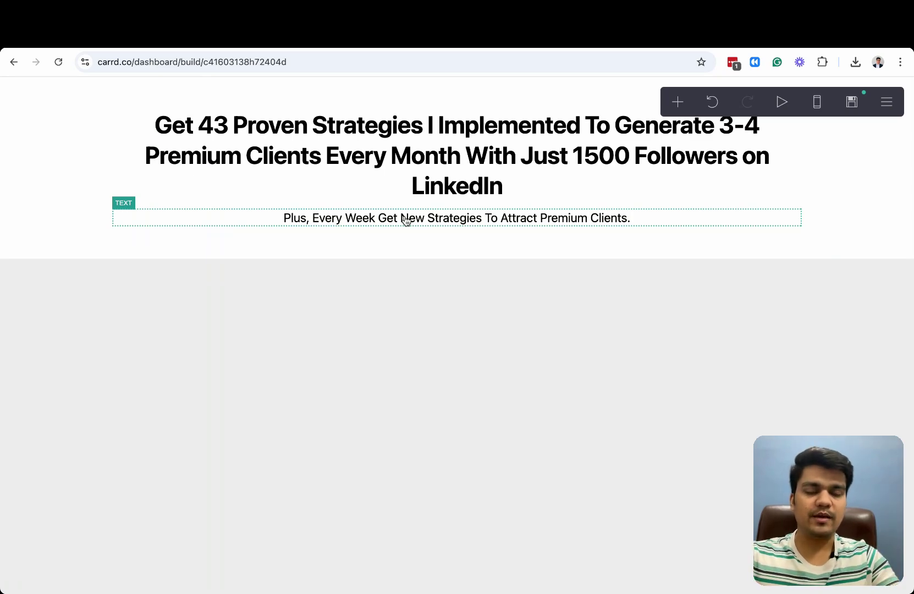
Step: Check the layout of the Foundation Over Hacks page and add an image element below the subheadline
{"action": "left_click", "coordinate": [418, 46]}
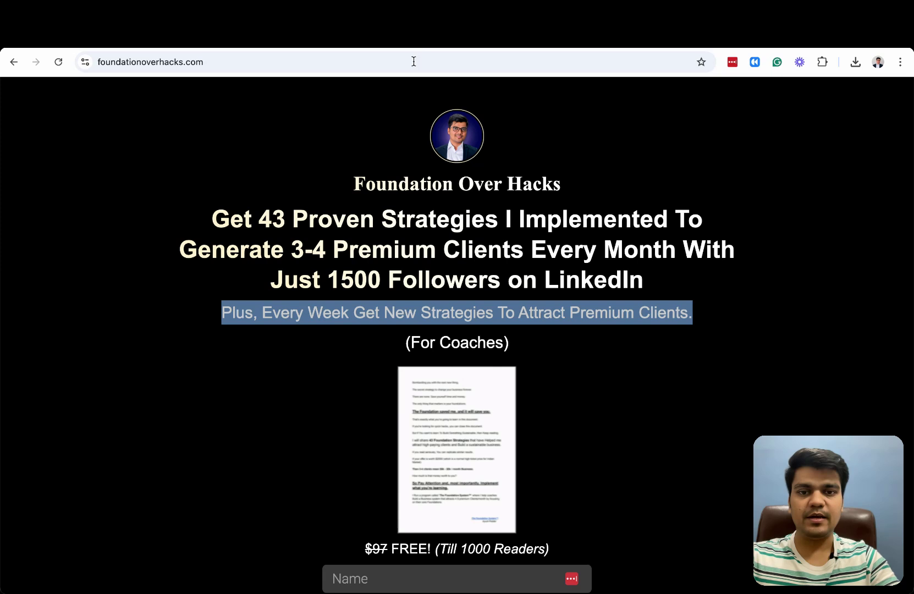
{"action": "left_click", "coordinate": [310, 46]}
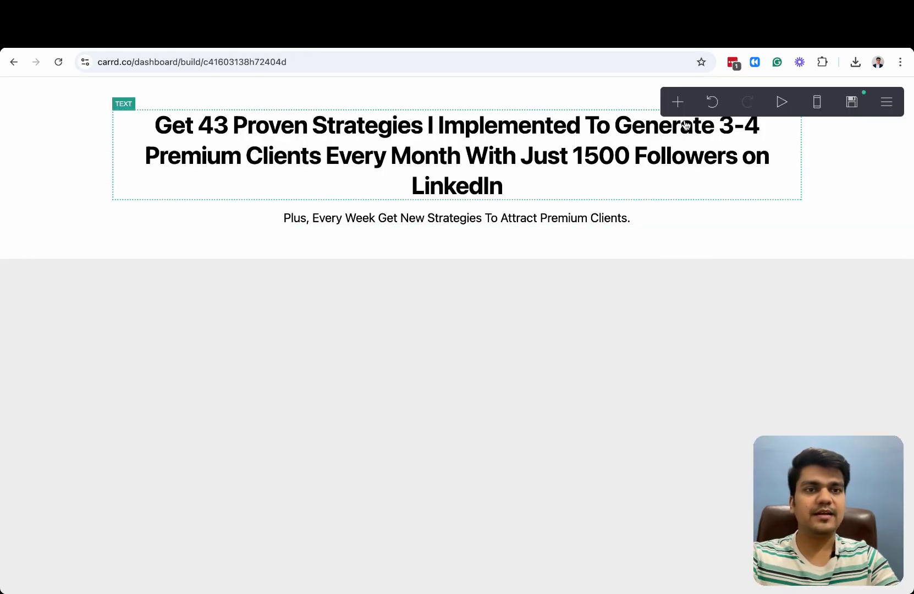
{"action": "left_click", "coordinate": [678, 104]}
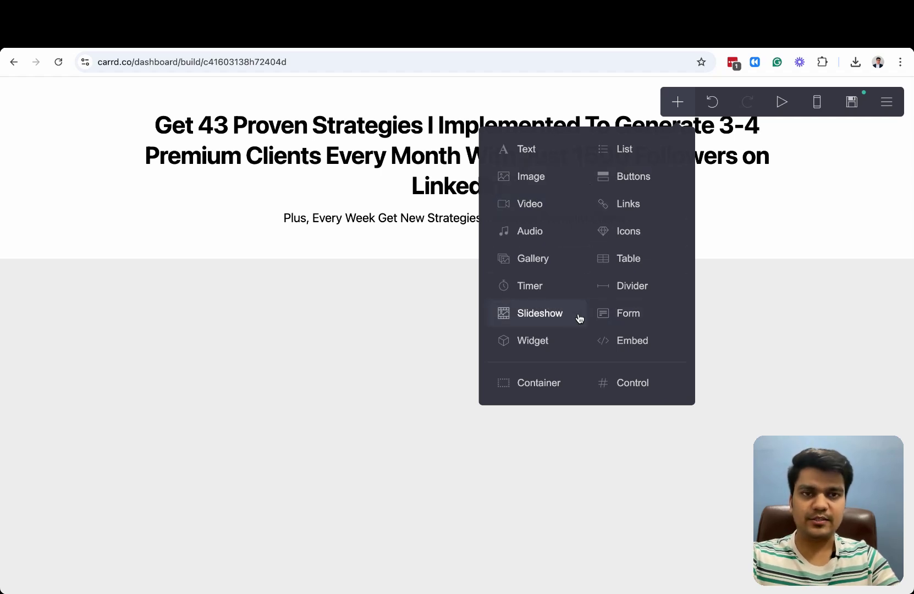
{"action": "left_click", "coordinate": [531, 177]}
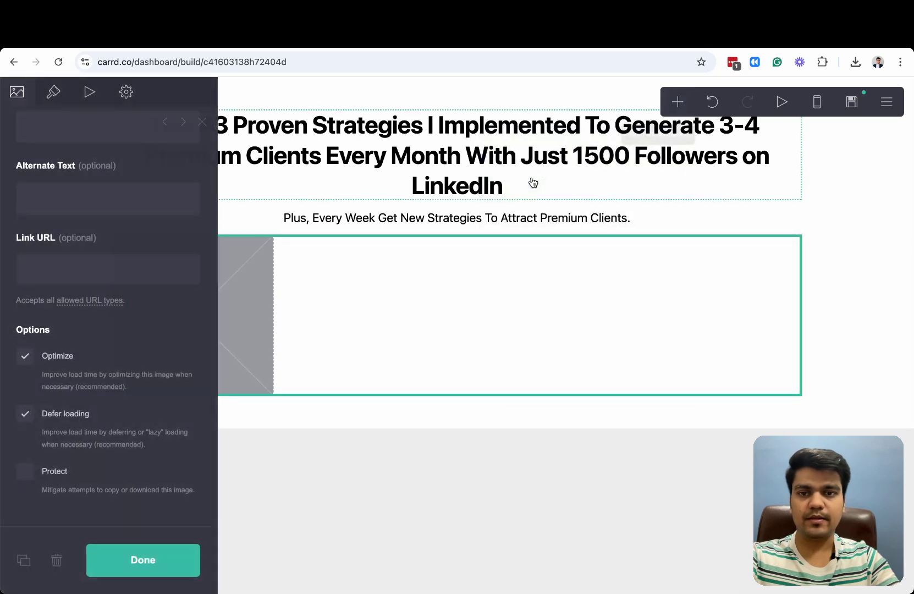
{"action": "left_click", "coordinate": [158, 560]}
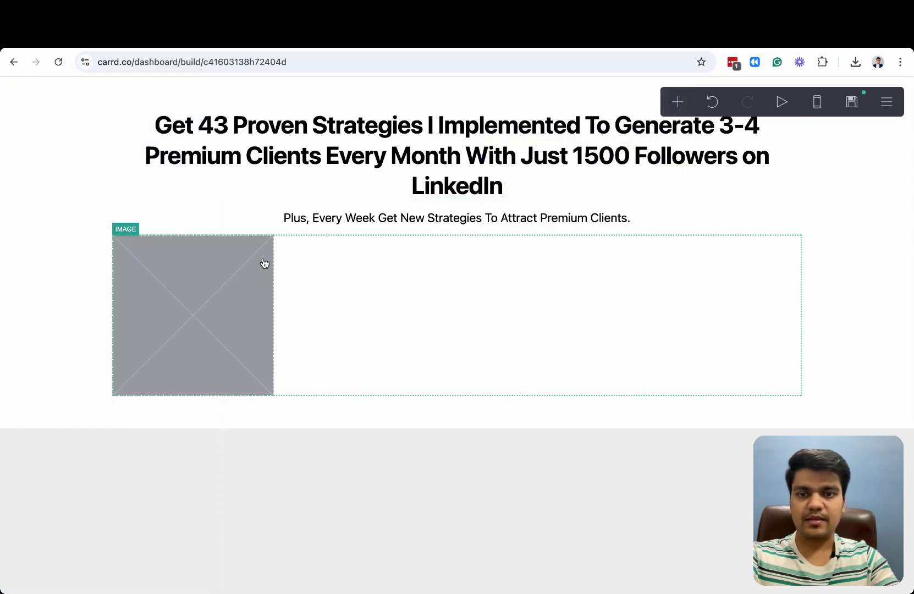
Step: Set the new image element's alignment to Center and finish editing it
{"action": "left_click", "coordinate": [232, 330]}
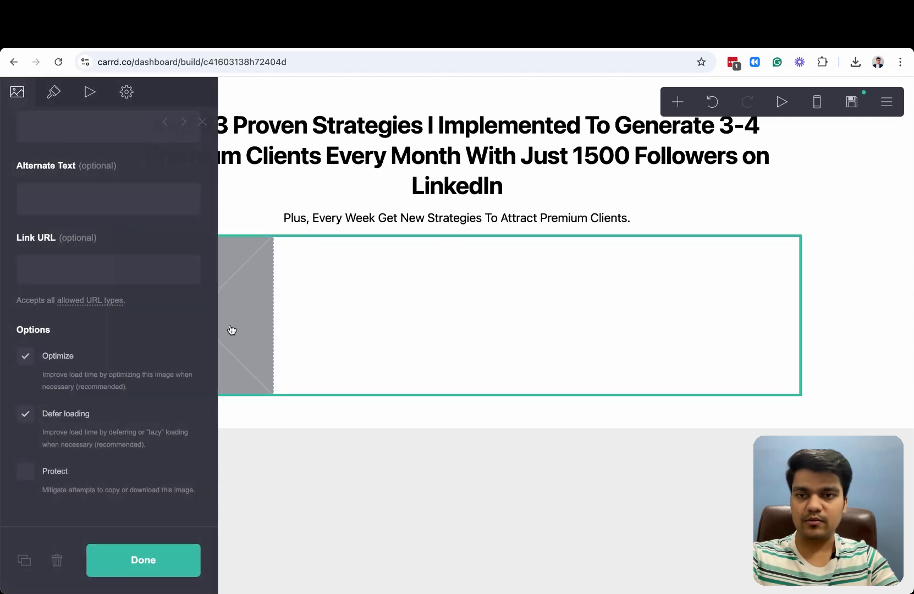
{"action": "left_click", "coordinate": [56, 95]}
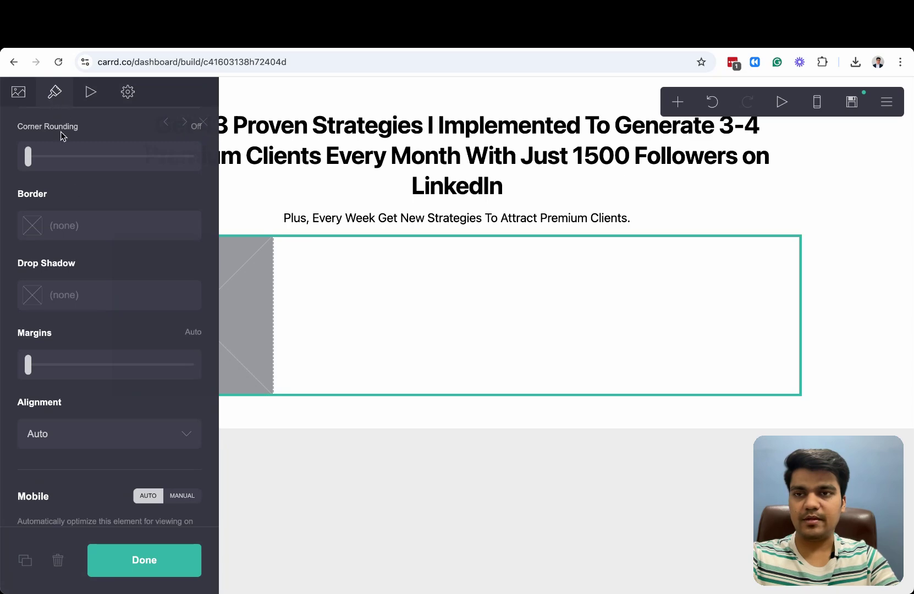
{"action": "scroll", "coordinate": [81, 248], "scroll_direction": "up", "scroll_amount": 5}
{"action": "scroll", "coordinate": [88, 286], "scroll_direction": "down", "scroll_amount": 4}
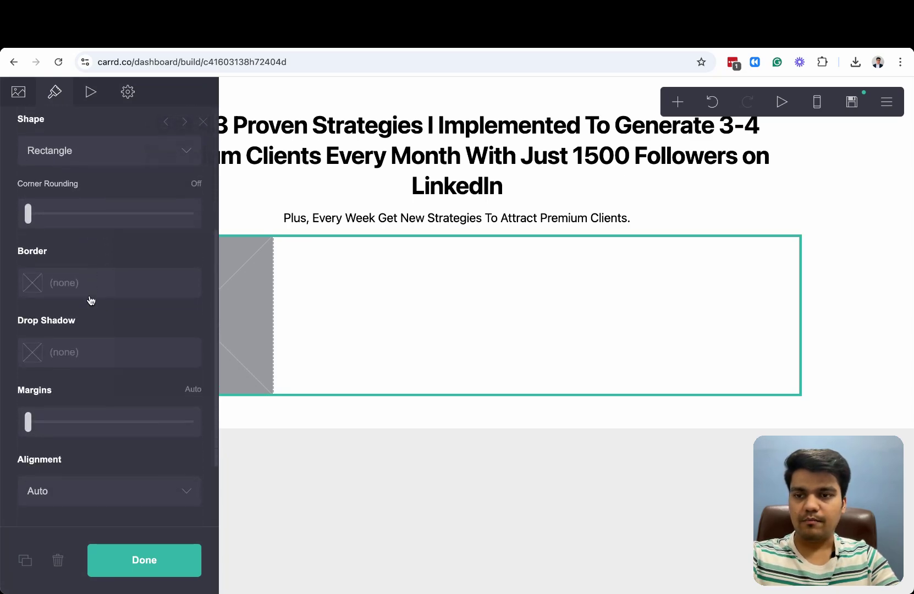
{"action": "scroll", "coordinate": [89, 295], "scroll_direction": "down", "scroll_amount": 3}
{"action": "scroll", "coordinate": [91, 299], "scroll_direction": "up", "scroll_amount": 2}
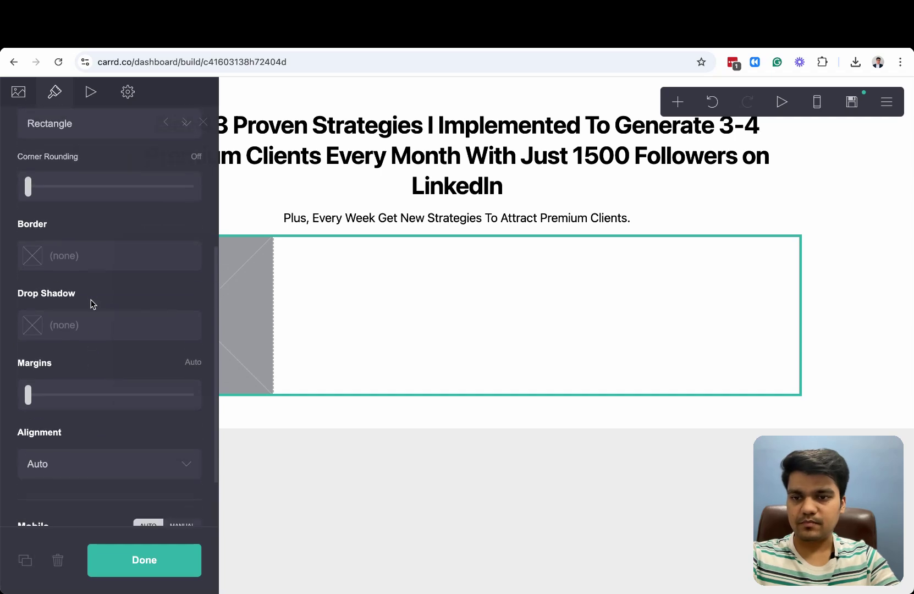
{"action": "left_click", "coordinate": [117, 470]}
{"action": "left_click", "coordinate": [63, 495]}
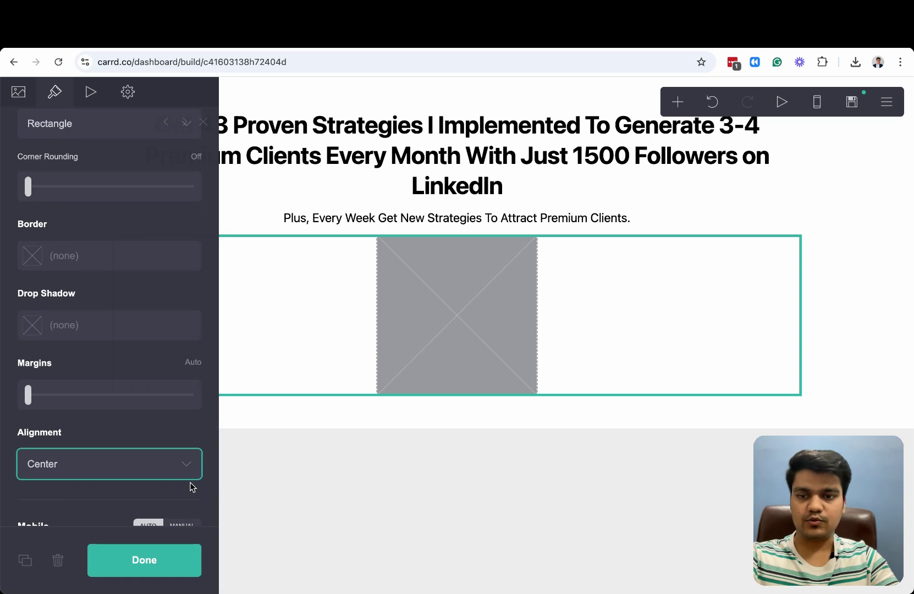
{"action": "left_click", "coordinate": [144, 560]}
Step: Upload the picture Untitled design.png from the Misc folder into the centered image element
{"action": "left_click", "coordinate": [415, 329]}
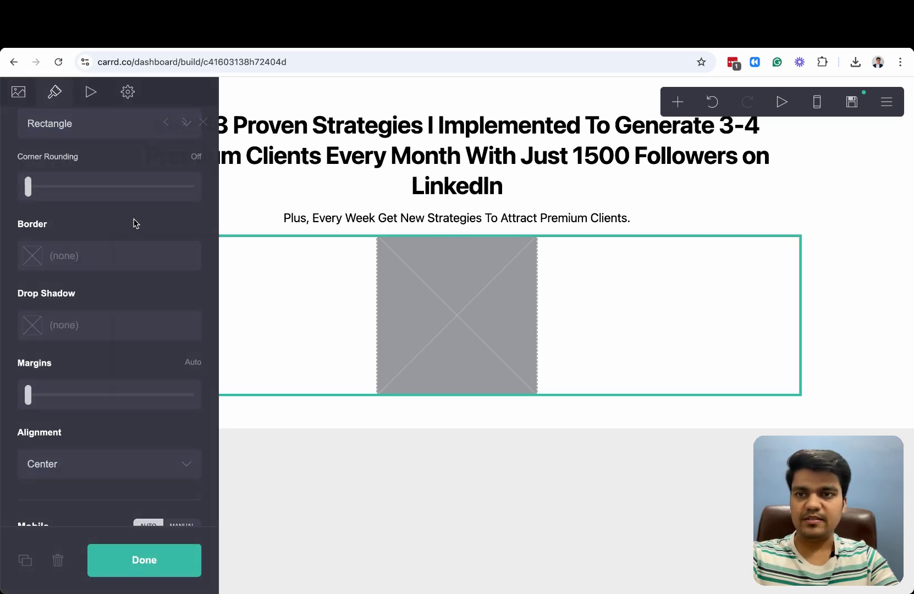
{"action": "scroll", "coordinate": [82, 176], "scroll_direction": "up", "scroll_amount": 5}
{"action": "left_click", "coordinate": [18, 93]}
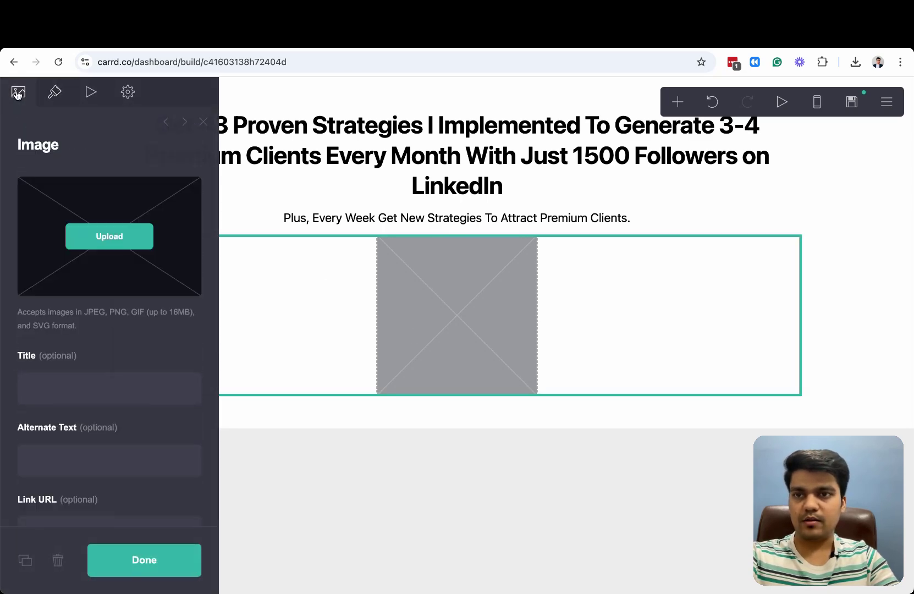
{"action": "left_click", "coordinate": [104, 239]}
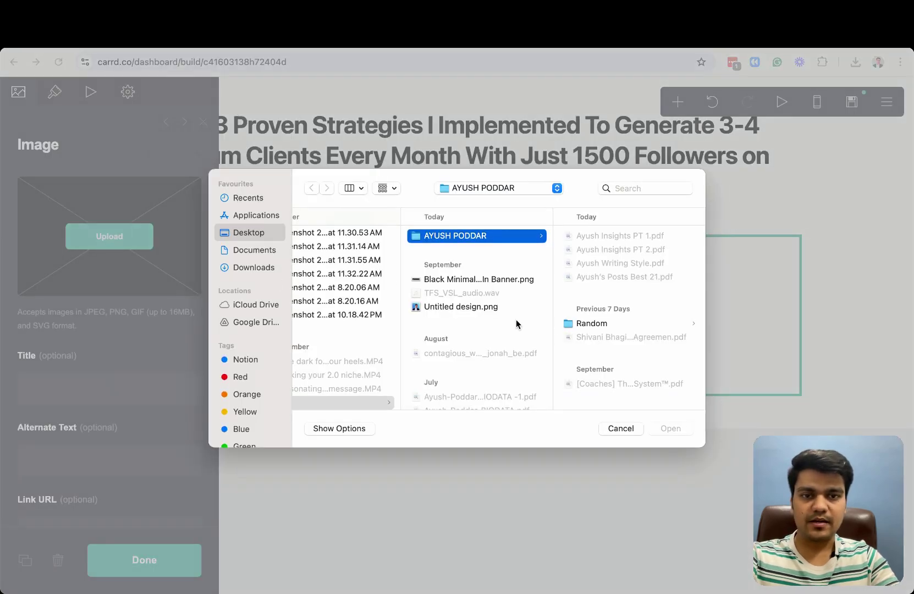
{"action": "left_click", "coordinate": [472, 308]}
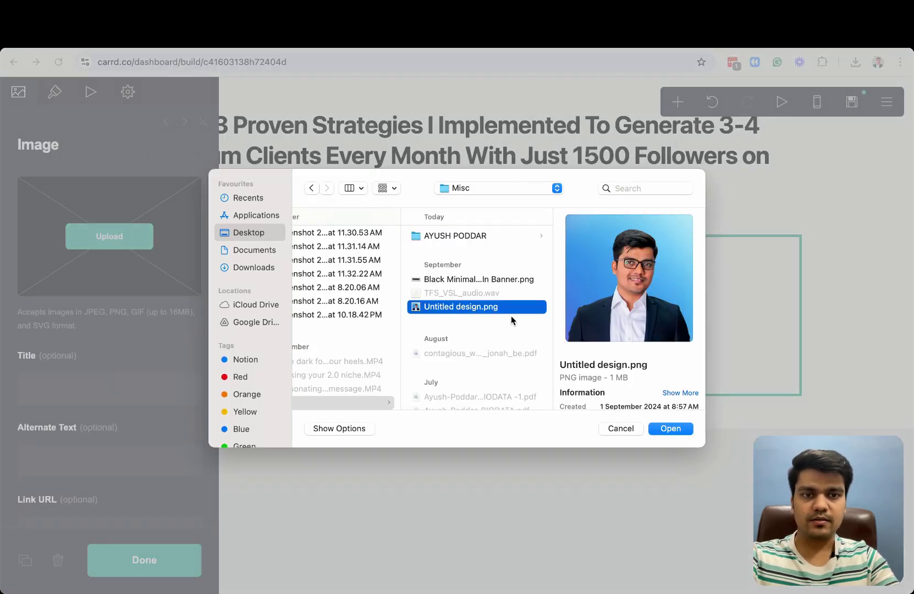
{"action": "left_click", "coordinate": [668, 431]}
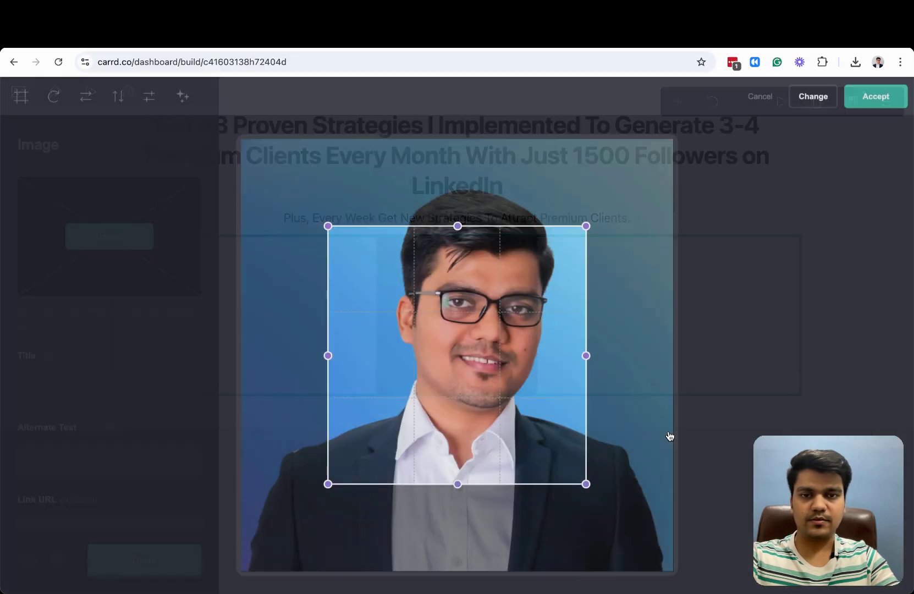
Step: Enlarge the crop to cover nearly the whole portrait, accept it, and finish editing the image element
{"action": "left_click_drag", "start_coordinate": [586, 225], "coordinate": [660, 146]}
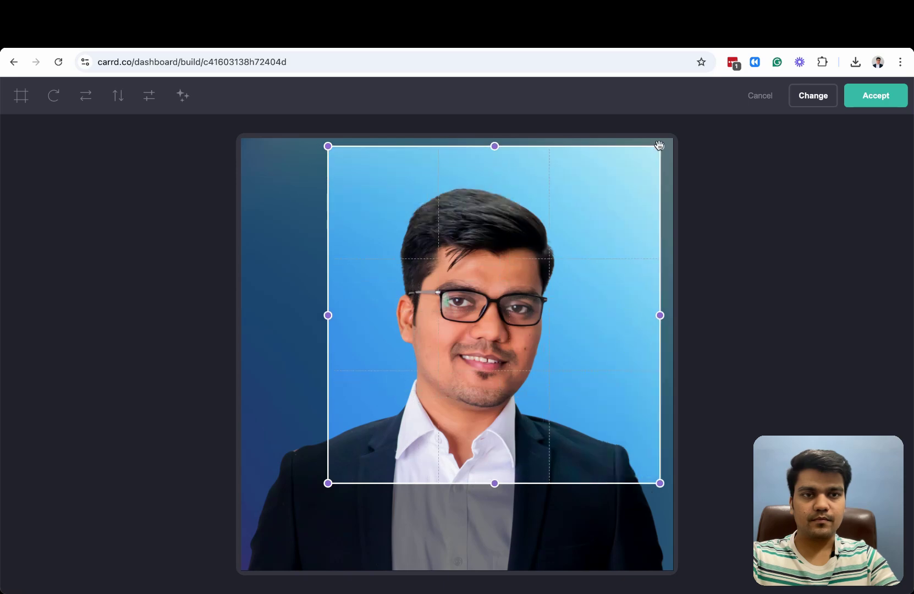
{"action": "left_click_drag", "start_coordinate": [328, 483], "coordinate": [240, 568]}
{"action": "left_click", "coordinate": [878, 95]}
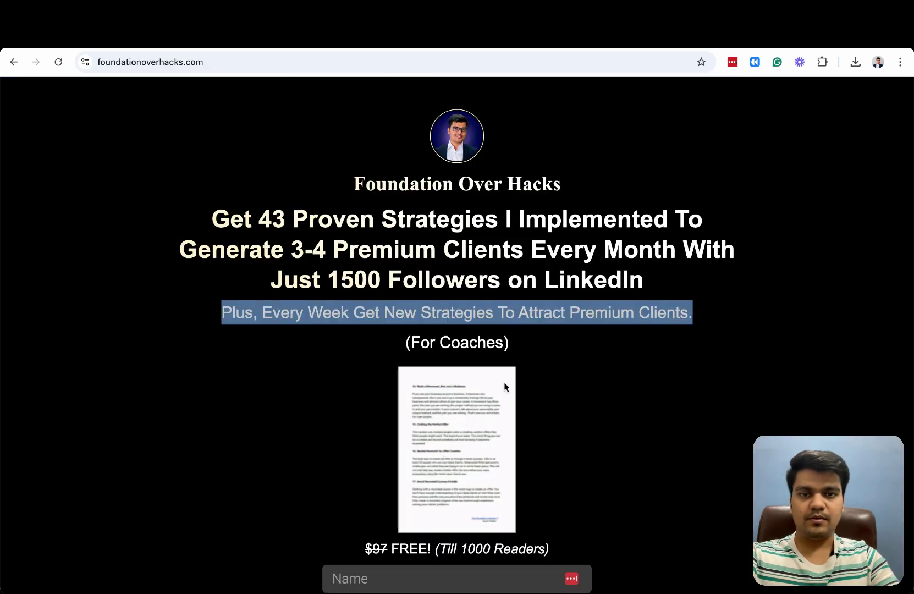
{"action": "scroll", "coordinate": [419, 434], "scroll_direction": "down", "scroll_amount": 3}
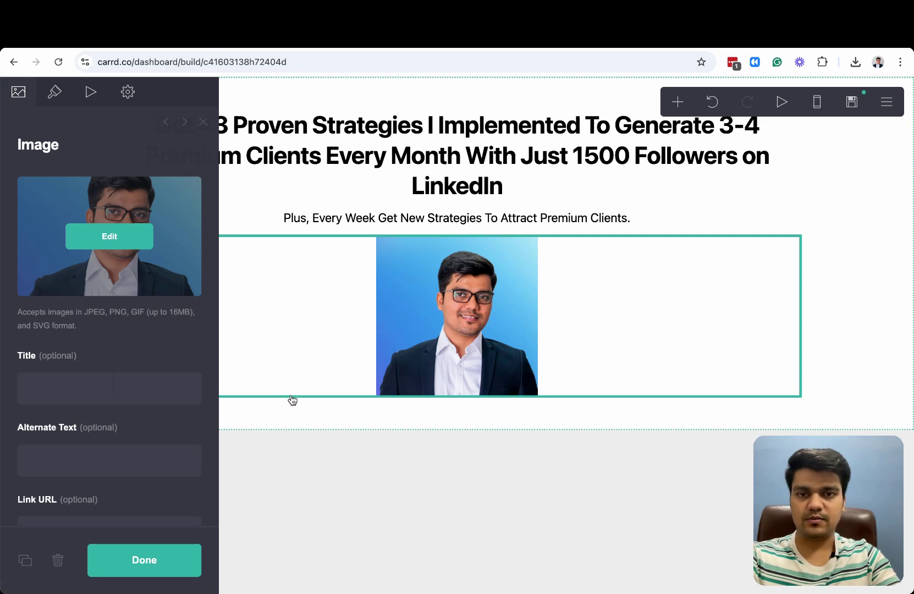
{"action": "left_click", "coordinate": [147, 565]}
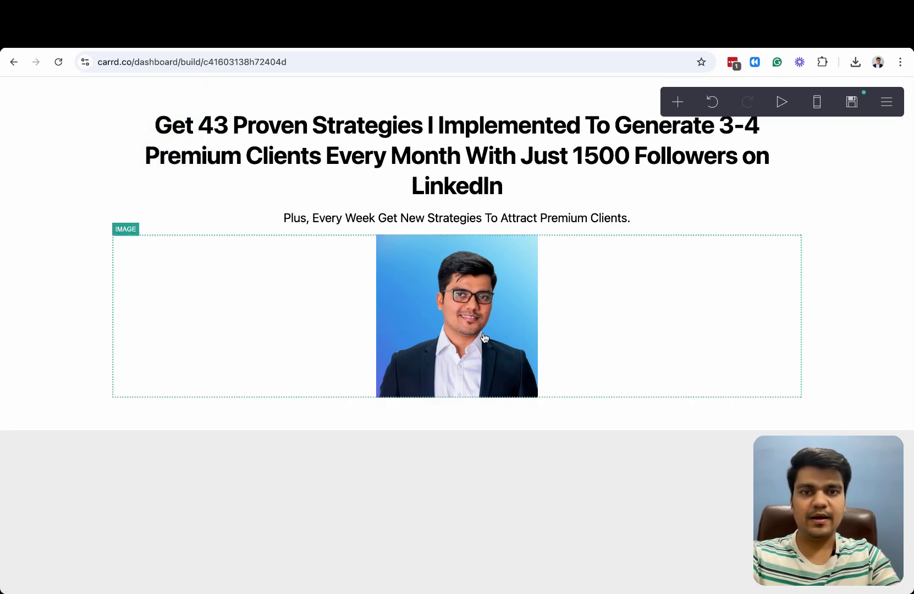
Step: Copy the line "$97 FREE! (Till 1000 Readers)" from the Foundation Over Hacks page and return to the Carrd editor
{"action": "left_click", "coordinate": [429, 42]}
{"action": "scroll", "coordinate": [385, 433], "scroll_direction": "down", "scroll_amount": 3}
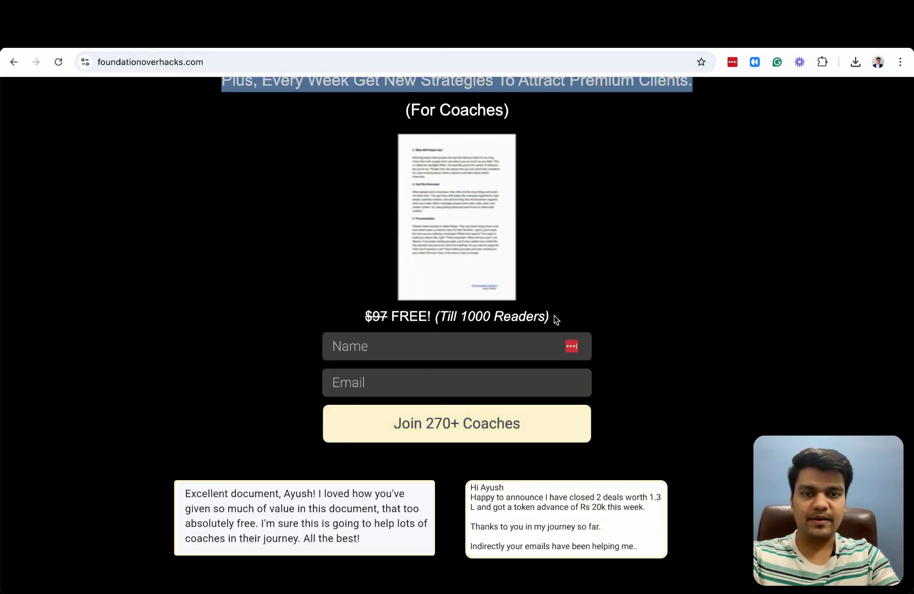
{"action": "left_click_drag", "start_coordinate": [552, 318], "coordinate": [353, 314]}
{"action": "left_click", "coordinate": [309, 44]}
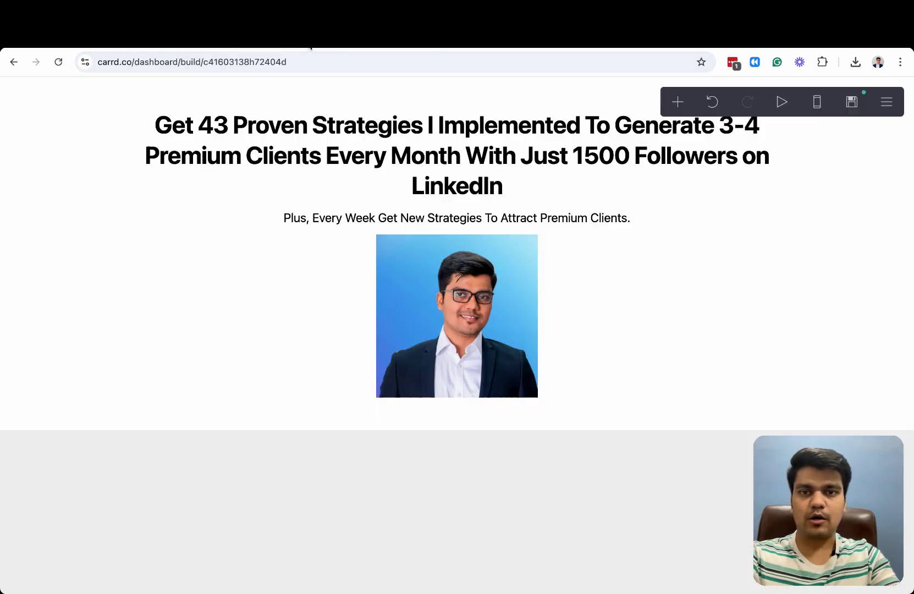
Step: Duplicate the subheadline text and place the copy directly below the portrait image
{"action": "left_click", "coordinate": [339, 216]}
{"action": "left_click", "coordinate": [25, 559]}
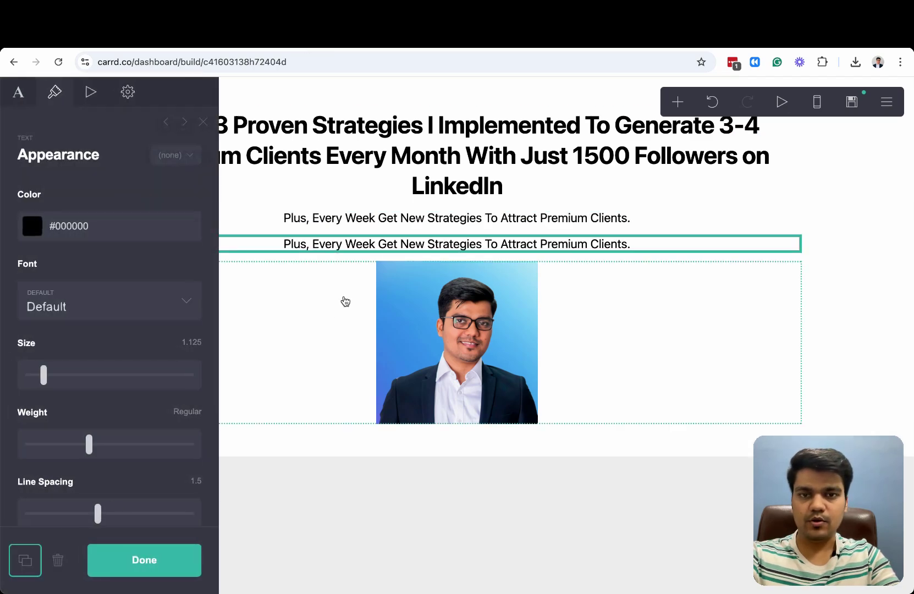
{"action": "left_click_drag", "start_coordinate": [363, 247], "coordinate": [369, 410]}
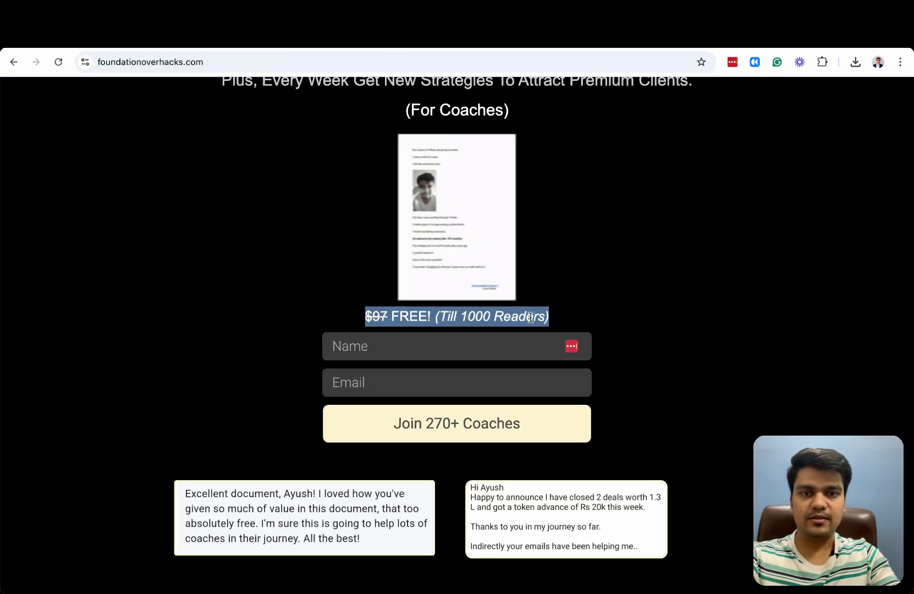
Step: Replace the duplicated text with "$97 FREE! (Till 1000 Readers)" copied from the Foundation Over Hacks page, and finish editing it
{"action": "left_click_drag", "start_coordinate": [553, 317], "coordinate": [347, 319]}
{"action": "key", "text": "super+c"}
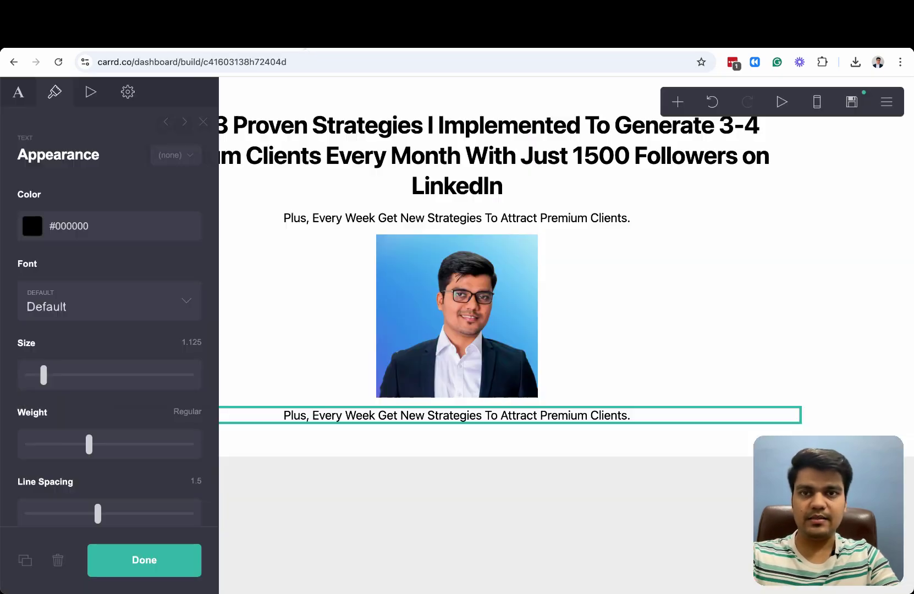
{"action": "left_click", "coordinate": [20, 100]}
{"action": "triple_click", "coordinate": [74, 229]}
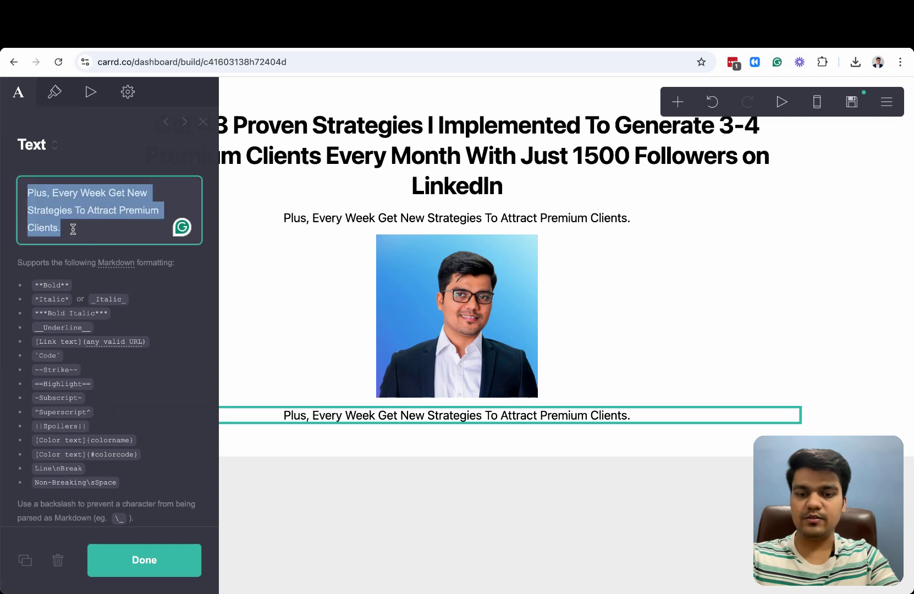
{"action": "key", "text": "super+v"}
{"action": "left_click", "coordinate": [144, 559]}
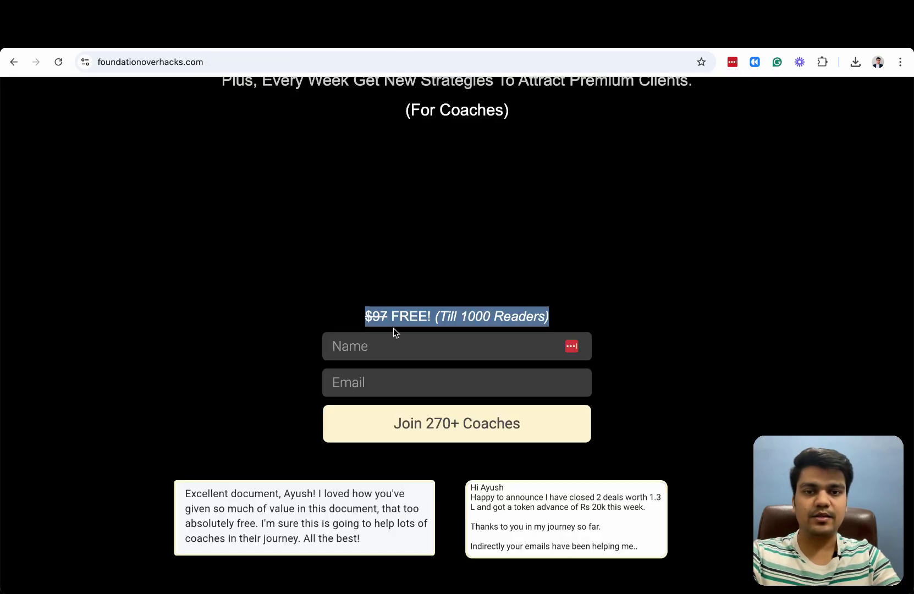
Step: Add a form element below the offer text on the Carrd page and finish editing it
{"action": "left_click", "coordinate": [251, 382]}
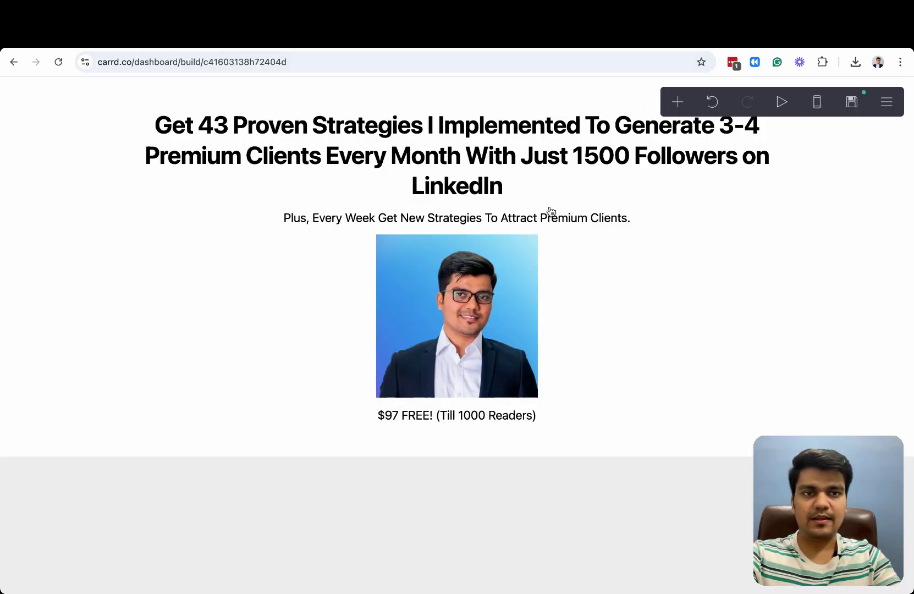
{"action": "left_click", "coordinate": [677, 103]}
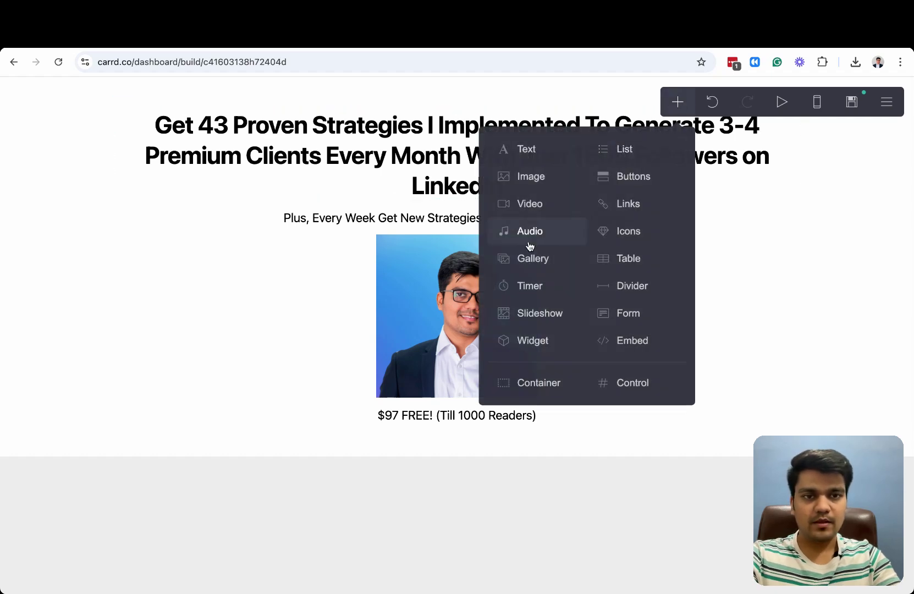
{"action": "left_click", "coordinate": [632, 317]}
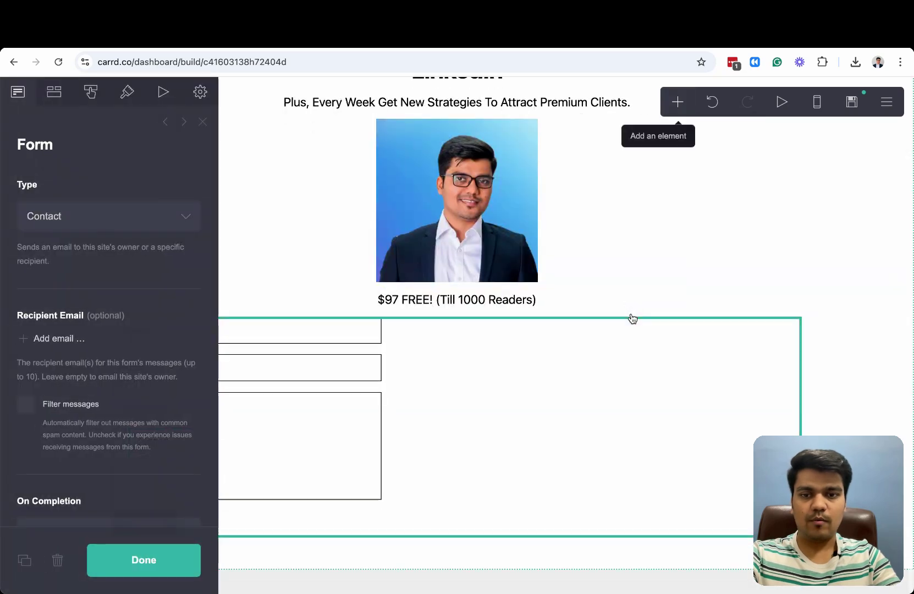
{"action": "left_click", "coordinate": [144, 559]}
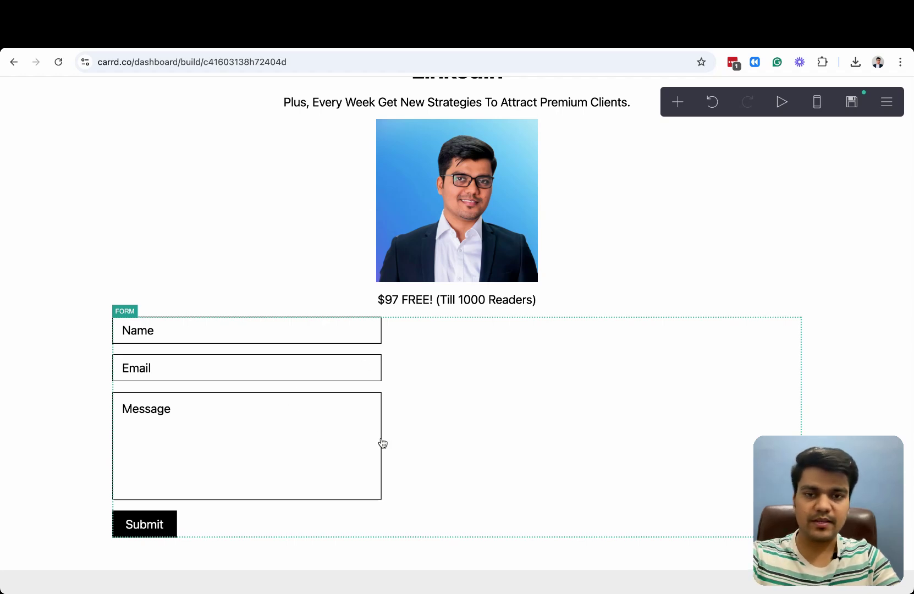
Step: Set the alignment of the new form element to Center
{"action": "left_click", "coordinate": [423, 393]}
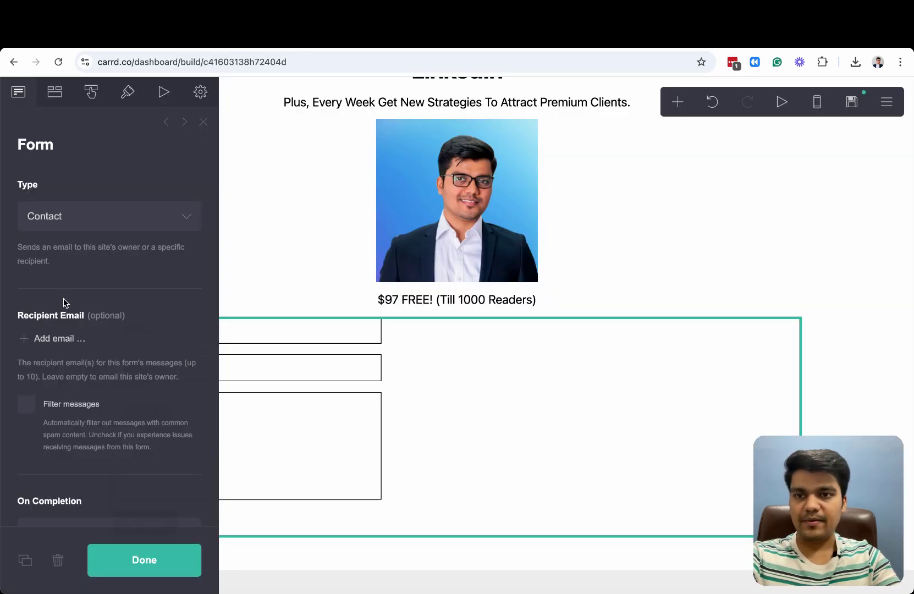
{"action": "left_click", "coordinate": [57, 96]}
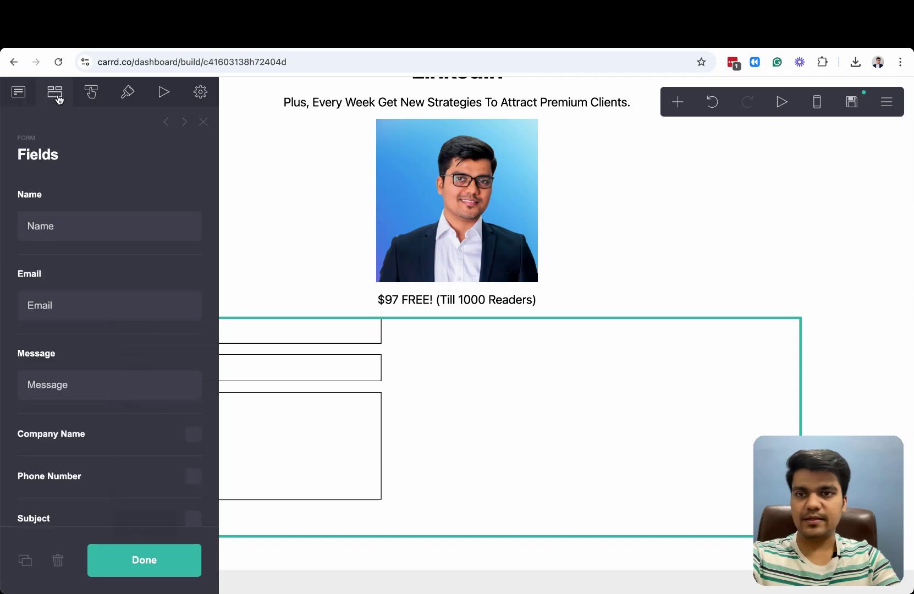
{"action": "scroll", "coordinate": [94, 293], "scroll_direction": "down", "scroll_amount": 3}
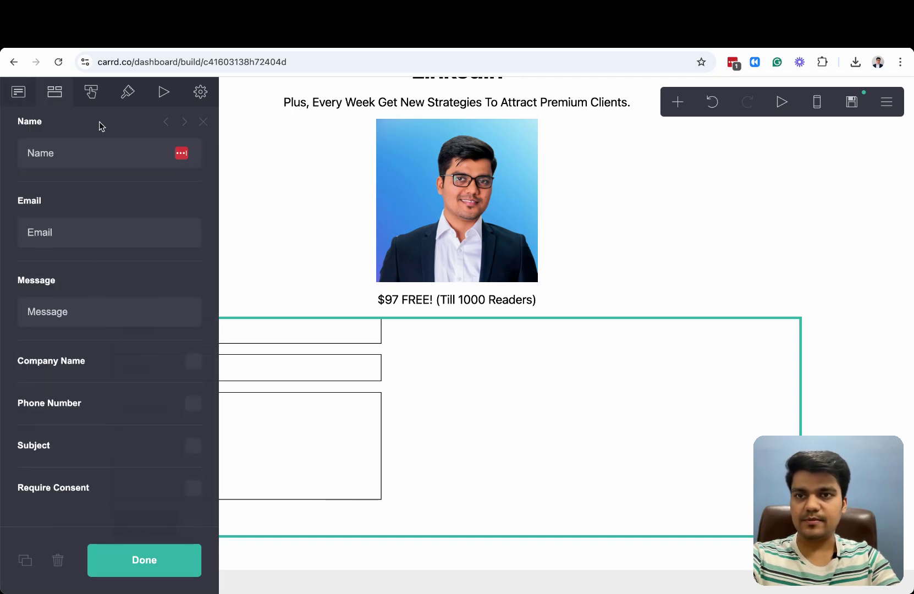
{"action": "left_click", "coordinate": [131, 99]}
{"action": "scroll", "coordinate": [105, 358], "scroll_direction": "down", "scroll_amount": 3}
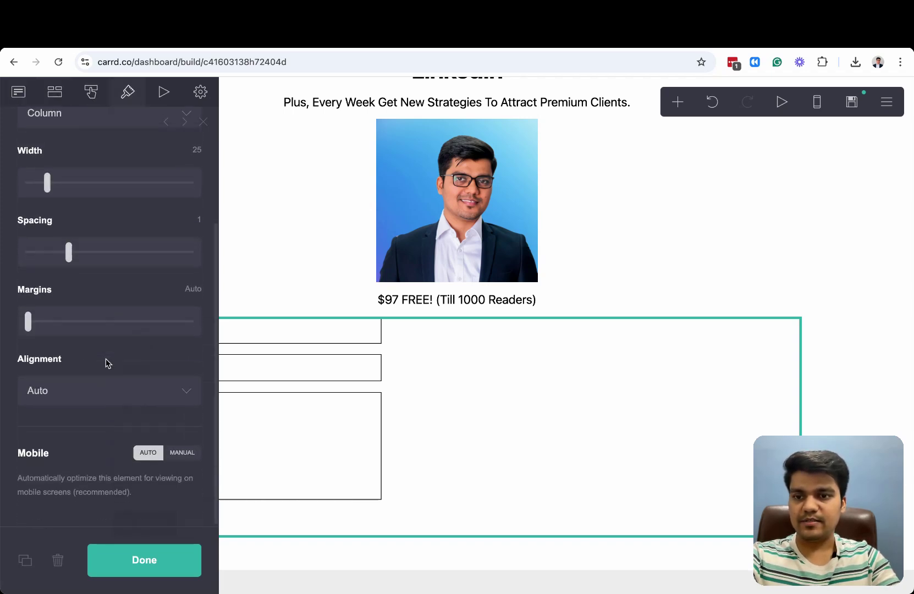
{"action": "left_click", "coordinate": [164, 394]}
{"action": "left_click", "coordinate": [59, 429]}
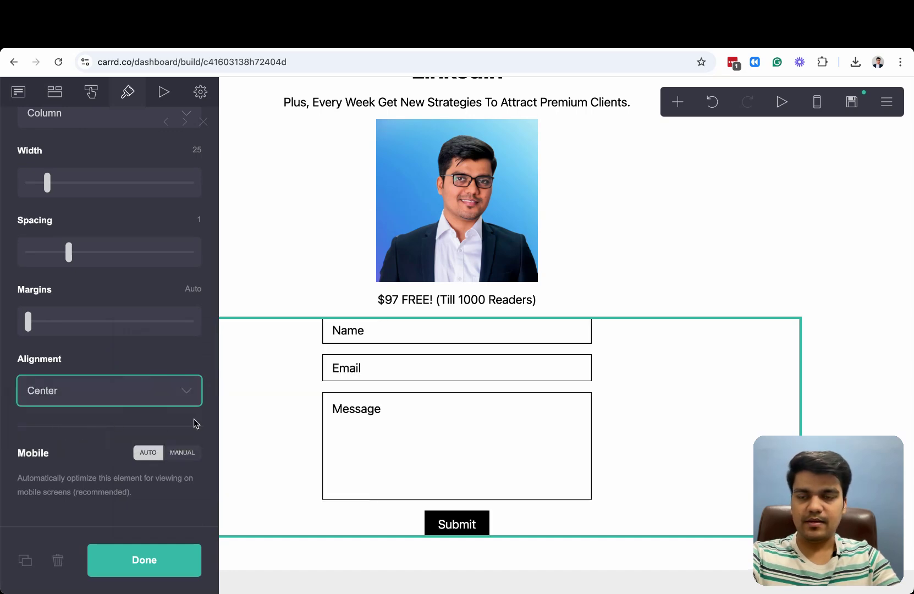
Step: Change the form's type to Signup and finish editing the form
{"action": "scroll", "coordinate": [191, 302], "scroll_direction": "up", "scroll_amount": 3}
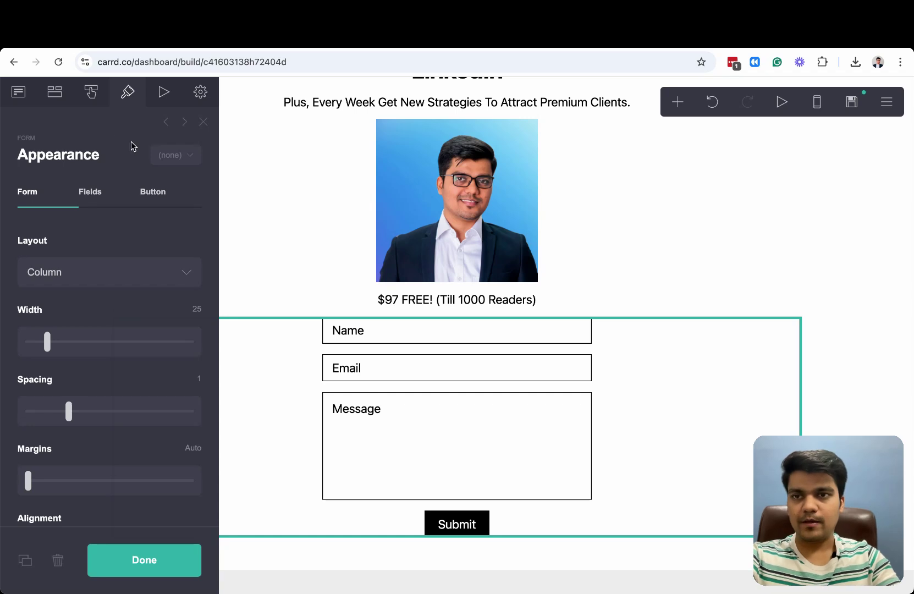
{"action": "left_click", "coordinate": [16, 95]}
{"action": "left_click", "coordinate": [199, 226]}
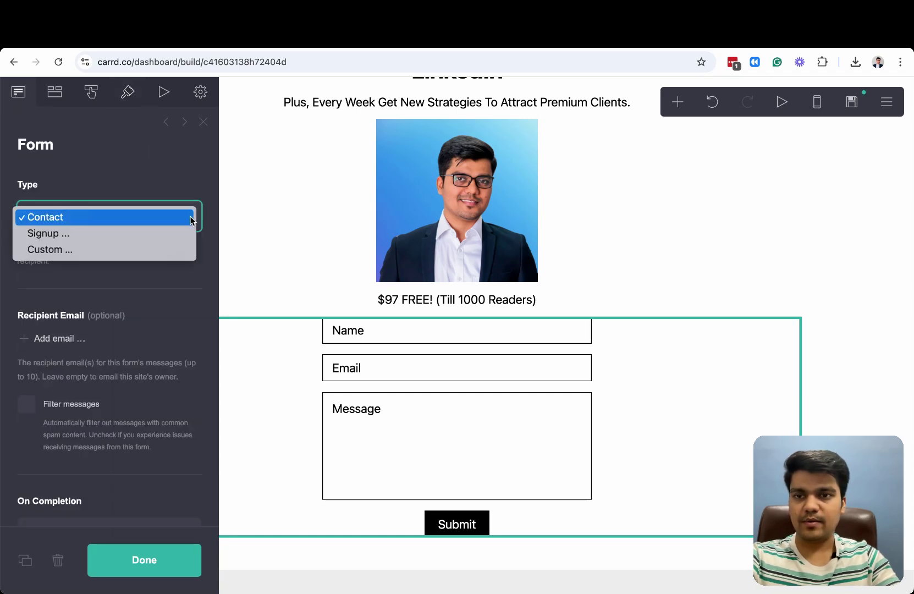
{"action": "left_click", "coordinate": [193, 221]}
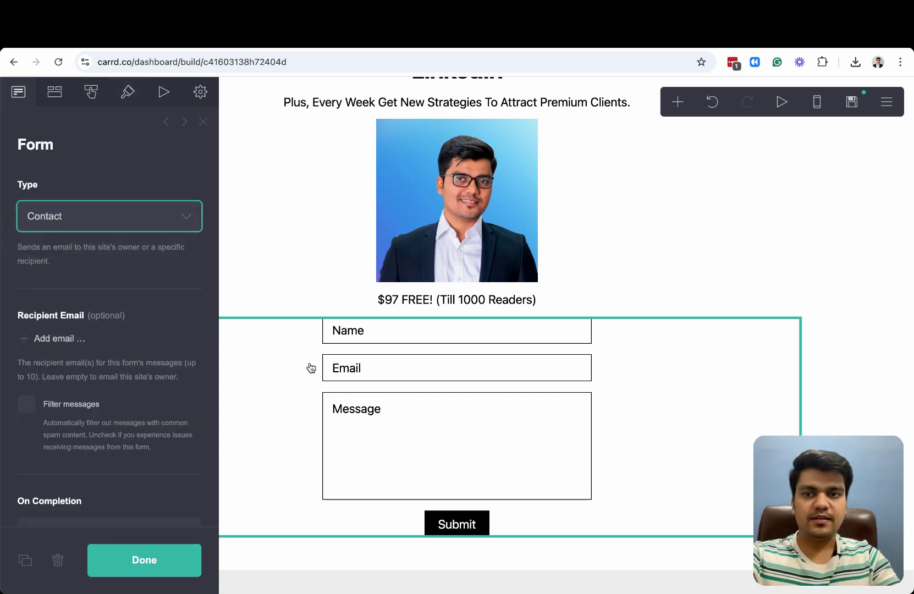
{"action": "left_click", "coordinate": [189, 221]}
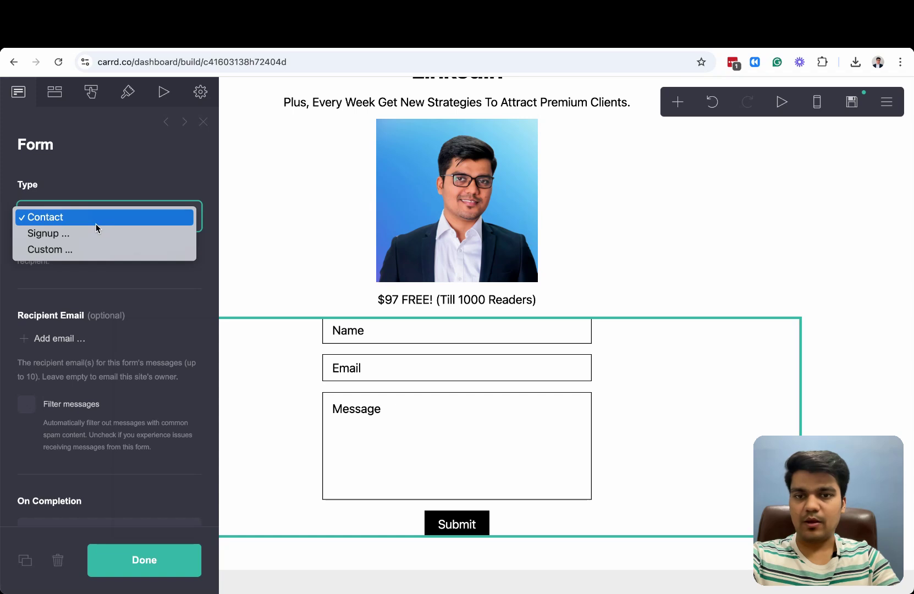
{"action": "left_click", "coordinate": [67, 240]}
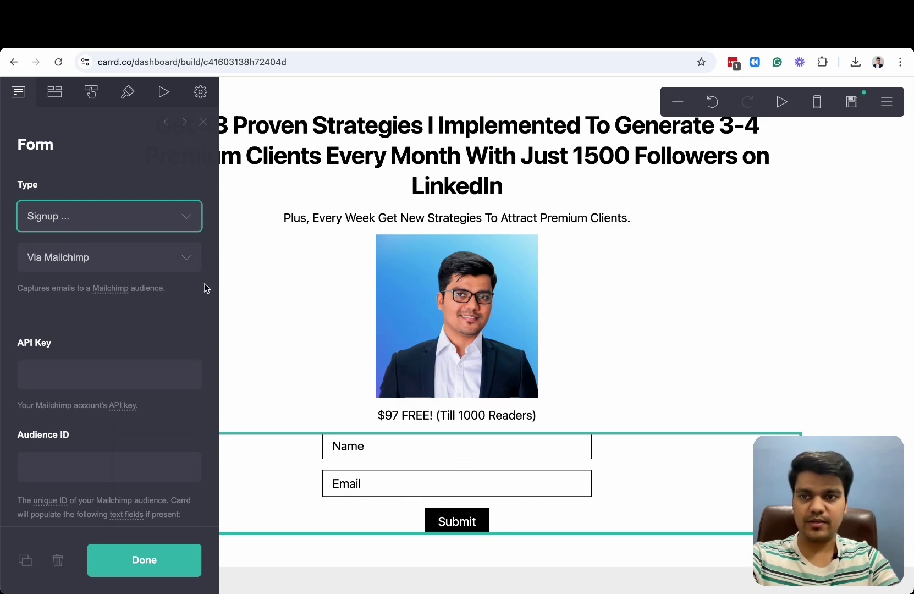
{"action": "scroll", "coordinate": [130, 318], "scroll_direction": "down", "scroll_amount": 1}
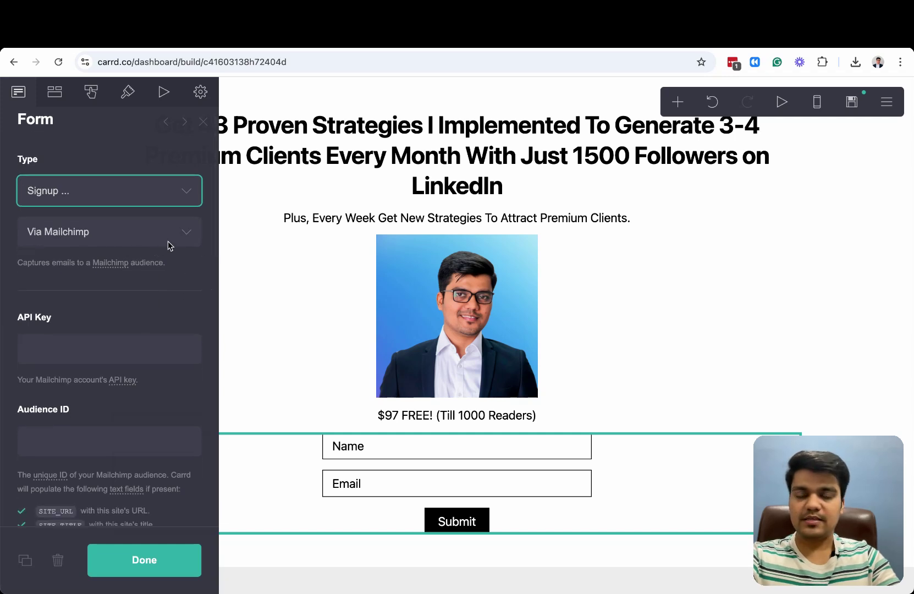
{"action": "left_click", "coordinate": [137, 556]}
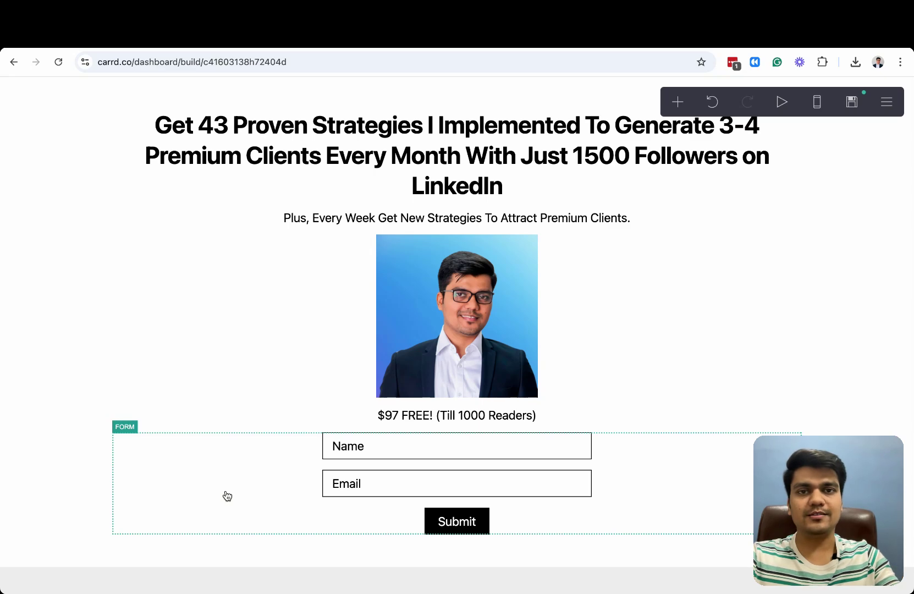
Step: Set the signup form's provider to ConvertKit and look over its API key, form ID and completion settings
{"action": "left_click", "coordinate": [290, 486]}
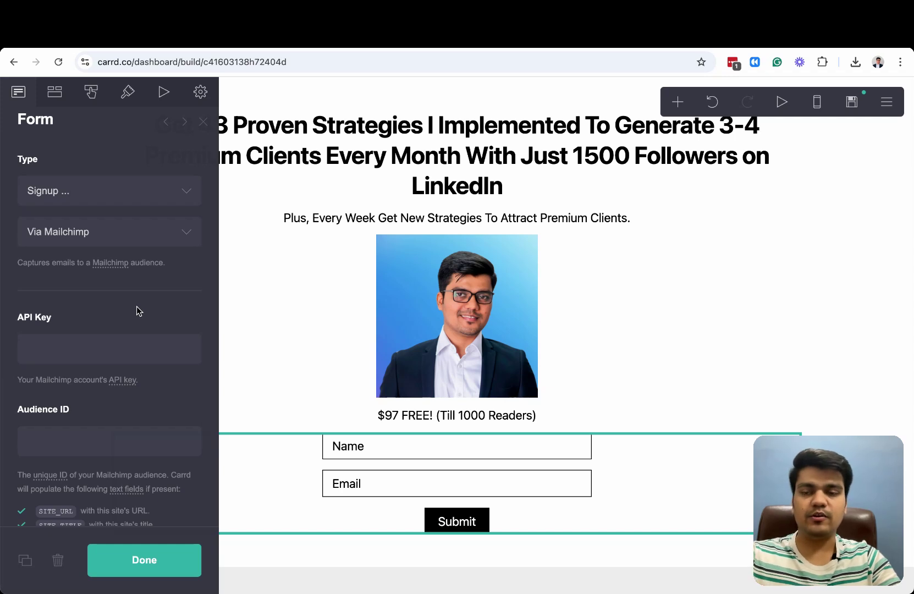
{"action": "left_click", "coordinate": [185, 234]}
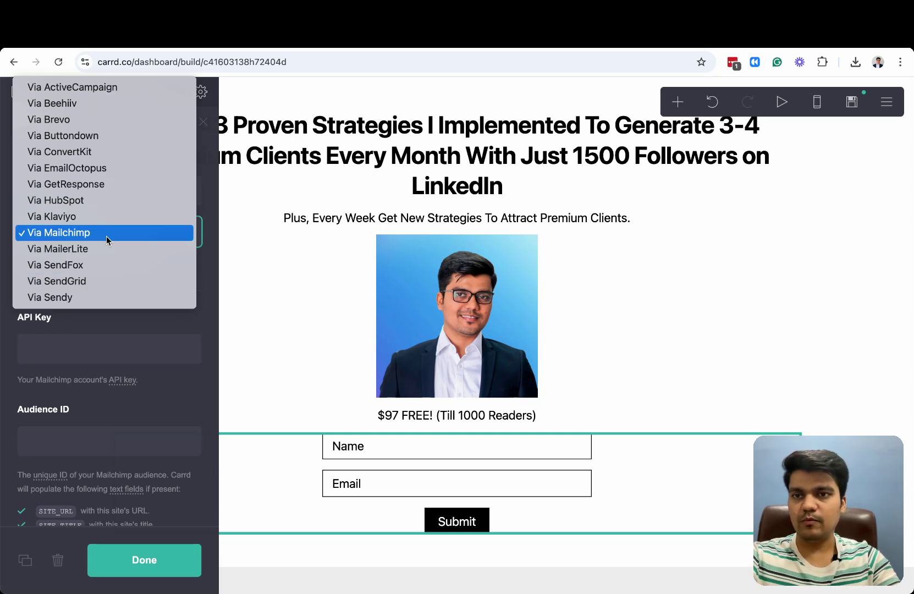
{"action": "left_click", "coordinate": [105, 156]}
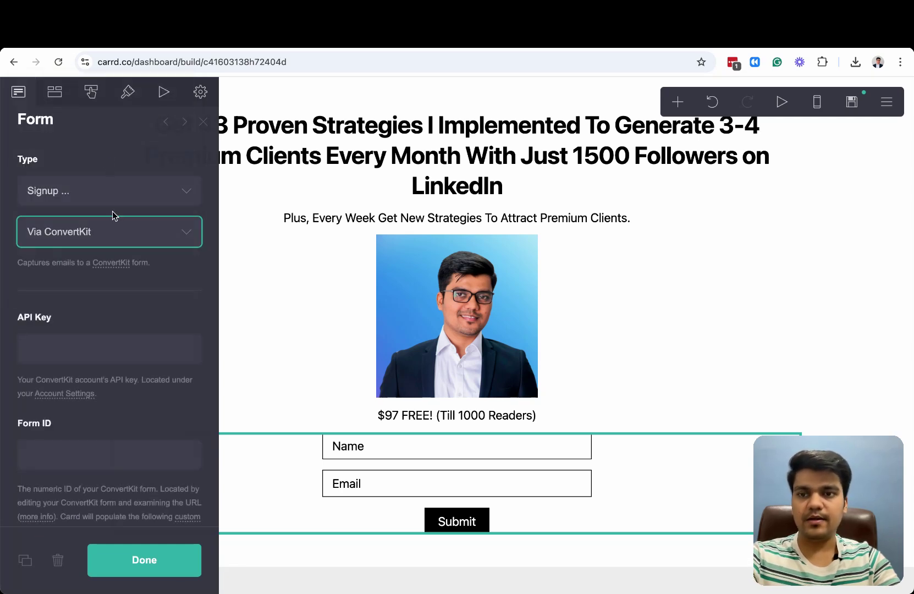
{"action": "scroll", "coordinate": [103, 314], "scroll_direction": "down", "scroll_amount": 3}
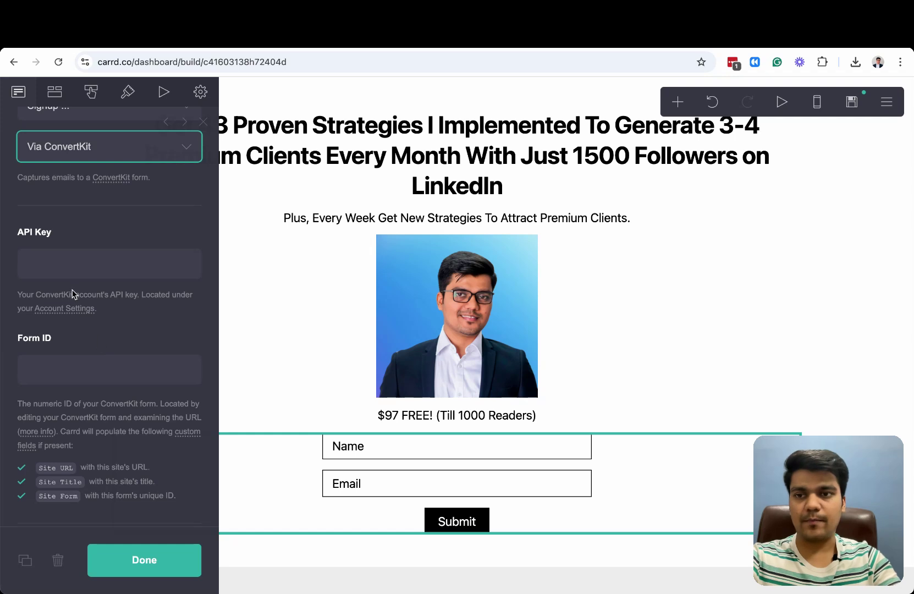
{"action": "left_click", "coordinate": [73, 267]}
{"action": "left_click", "coordinate": [72, 378]}
{"action": "scroll", "coordinate": [72, 379], "scroll_direction": "down", "scroll_amount": 4}
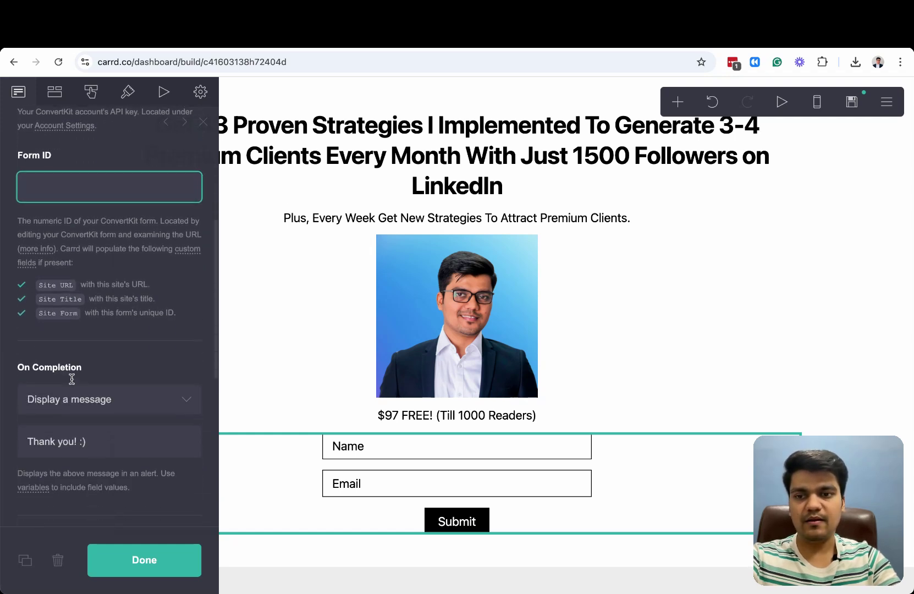
{"action": "scroll", "coordinate": [72, 379], "scroll_direction": "up", "scroll_amount": 5}
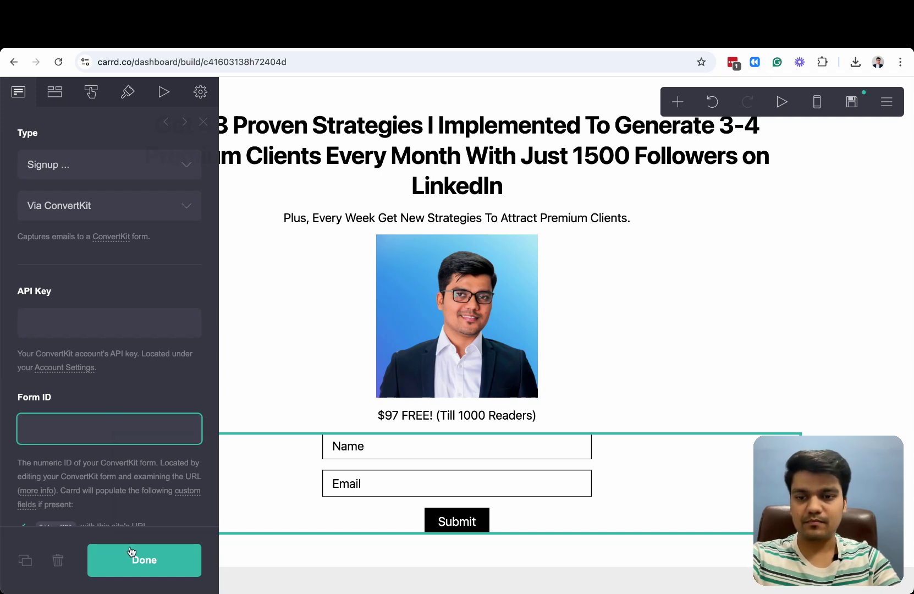
{"action": "scroll", "coordinate": [105, 310], "scroll_direction": "up", "scroll_amount": 2}
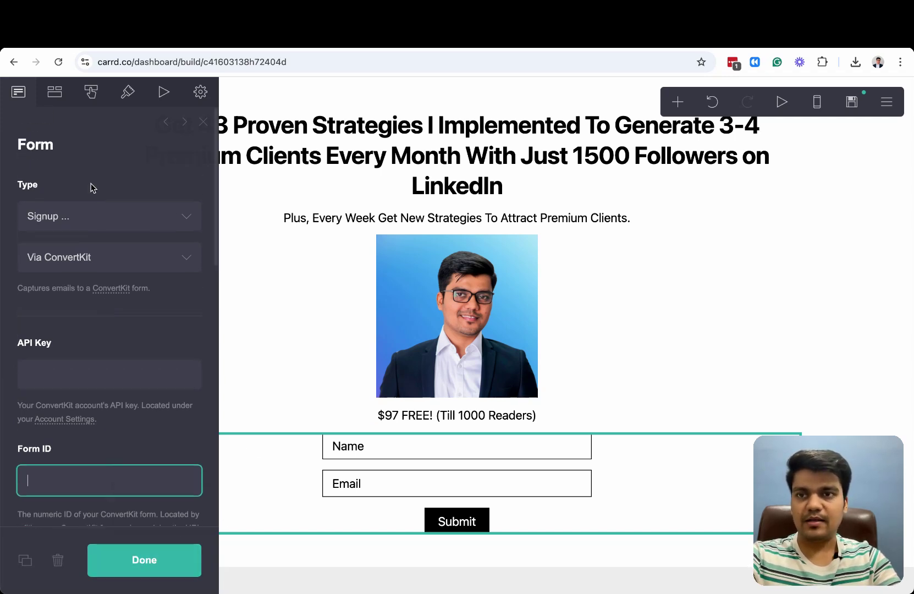
Step: Try "Buy Now" as the form button's label and replace it with "Get Acess"
{"action": "left_click", "coordinate": [58, 102]}
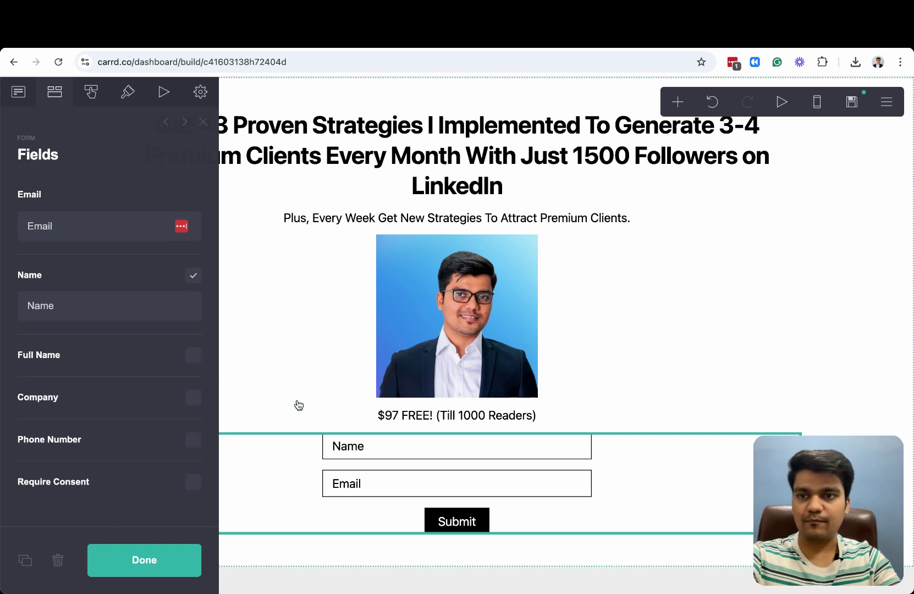
{"action": "left_click", "coordinate": [92, 94]}
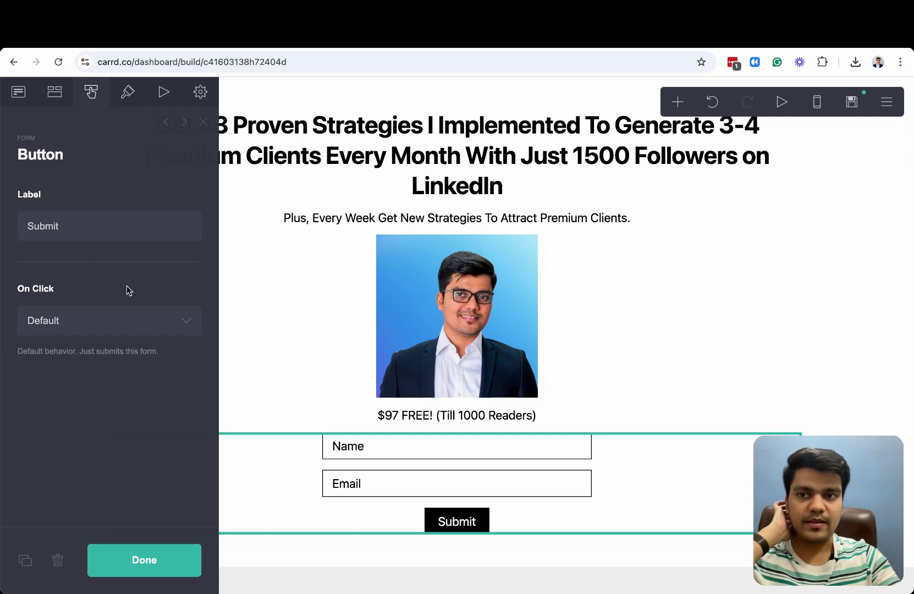
{"action": "left_click_drag", "start_coordinate": [68, 224], "coordinate": [4, 230]}
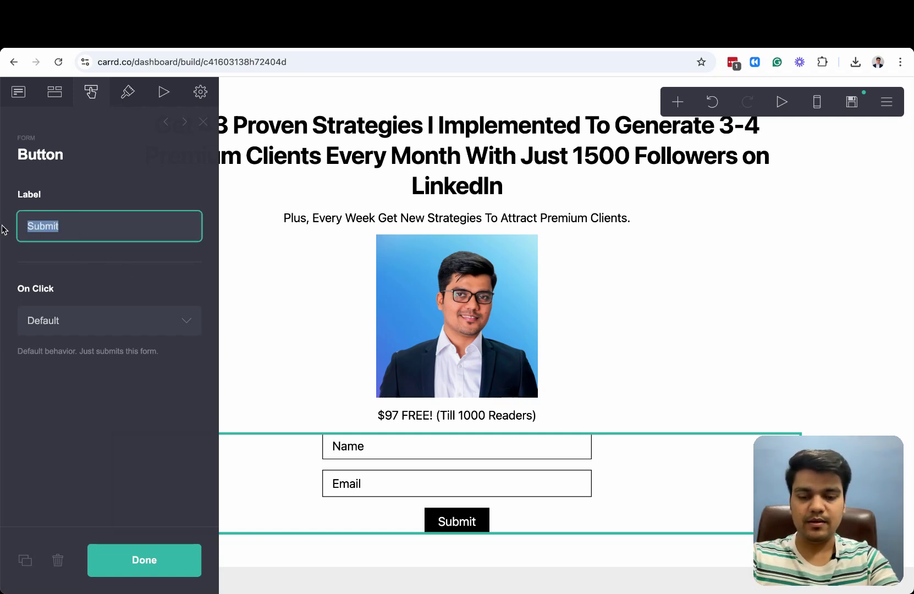
{"action": "type", "text": "Buy Now"}
{"action": "key", "text": "super+a"}
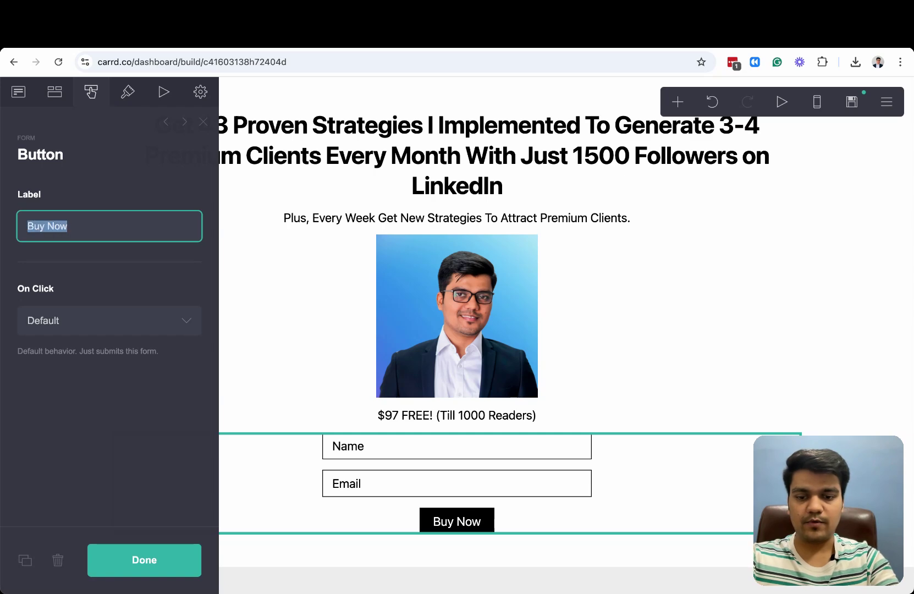
{"action": "type", "text": "Get Acess"}
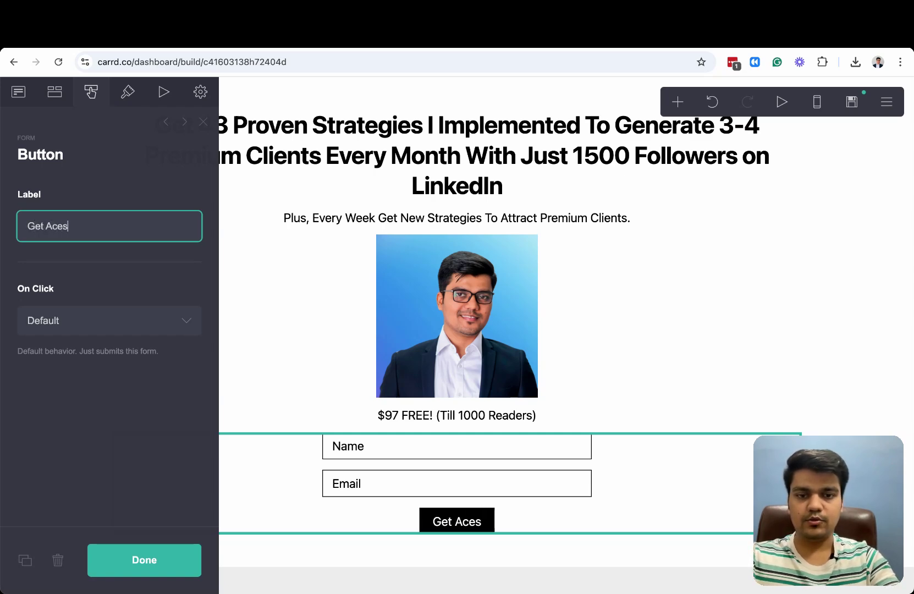
Step: Reduce the form's spacing to 0.75, keeping its width at 25
{"action": "left_click", "coordinate": [127, 92]}
{"action": "scroll", "coordinate": [106, 357], "scroll_direction": "down", "scroll_amount": 2}
{"action": "mouse_move", "coordinate": [48, 292]}
{"action": "left_mouse_down"}
{"action": "mouse_move", "coordinate": [67, 294]}
{"action": "mouse_move", "coordinate": [47, 293]}
{"action": "left_mouse_up"}
{"action": "mouse_move", "coordinate": [68, 361]}
{"action": "left_mouse_down"}
{"action": "mouse_move", "coordinate": [84, 364]}
{"action": "mouse_move", "coordinate": [58, 363]}
{"action": "left_mouse_up"}
Step: Set the text colour of the form's input fields to the grey #737373
{"action": "scroll", "coordinate": [109, 311], "scroll_direction": "up", "scroll_amount": 2}
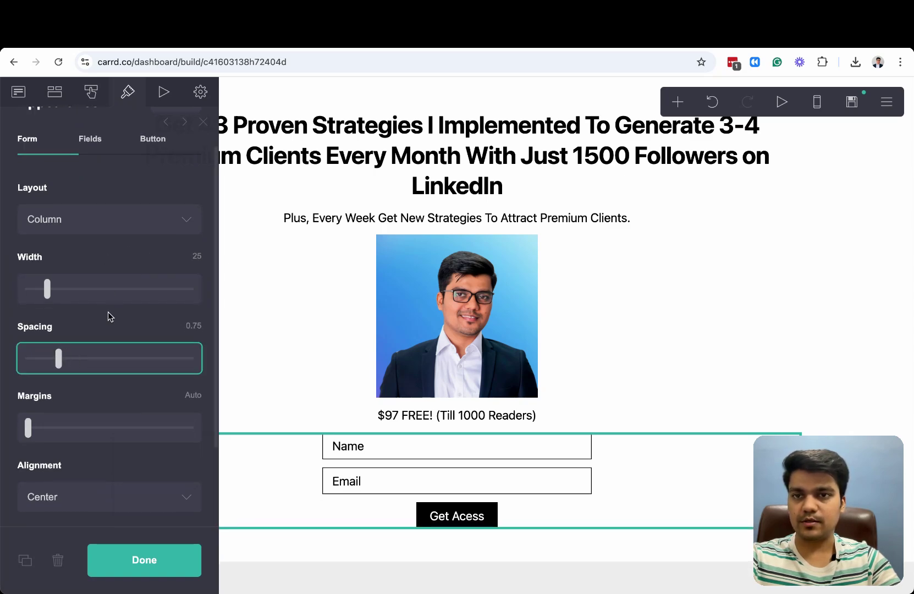
{"action": "left_click", "coordinate": [94, 193]}
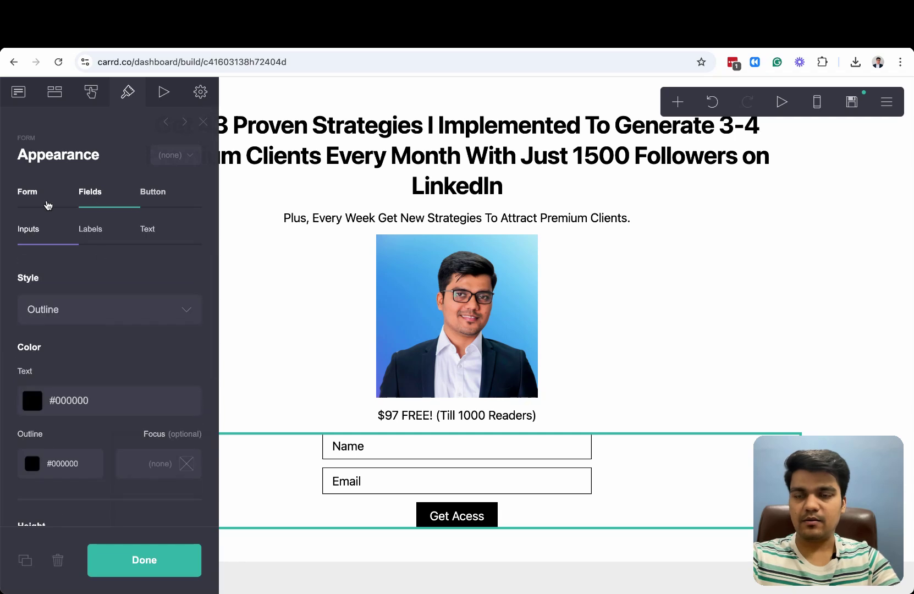
{"action": "left_click", "coordinate": [31, 201]}
{"action": "left_click", "coordinate": [88, 196]}
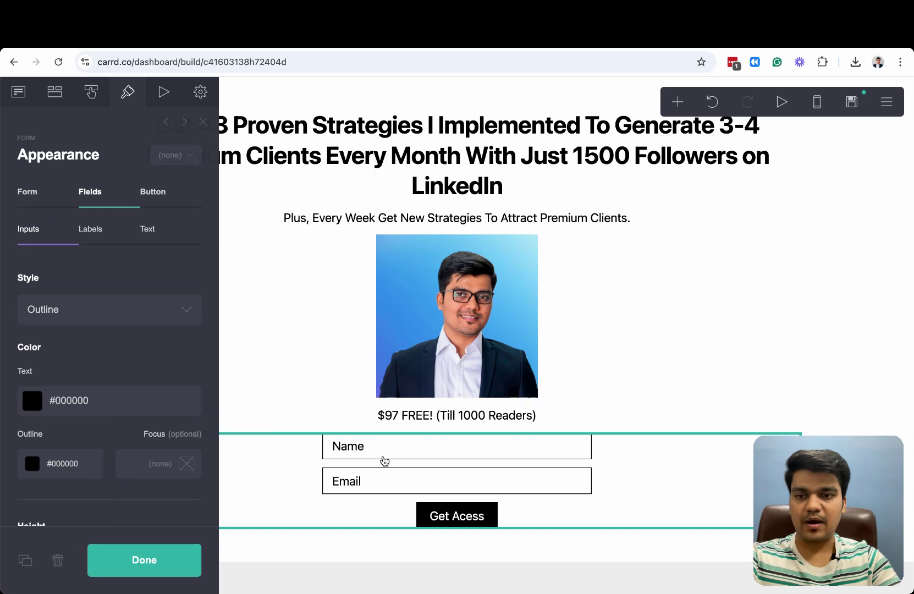
{"action": "left_click", "coordinate": [32, 401]}
{"action": "left_click_drag", "start_coordinate": [48, 433], "coordinate": [47, 501]}
{"action": "scroll", "coordinate": [76, 413], "scroll_direction": "down", "scroll_amount": 2}
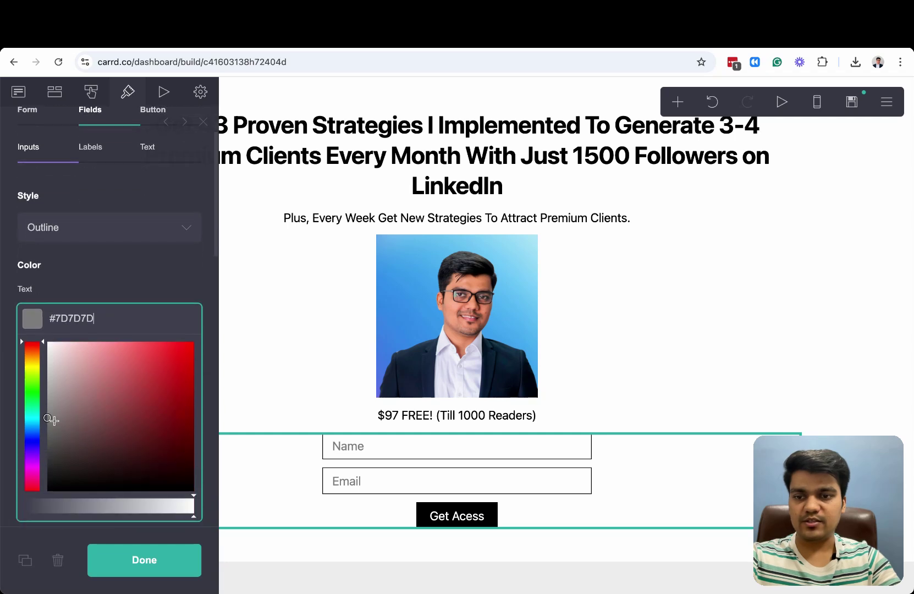
{"action": "left_click", "coordinate": [52, 421]}
{"action": "left_click", "coordinate": [48, 422]}
{"action": "left_click", "coordinate": [109, 196]}
{"action": "scroll", "coordinate": [143, 187], "scroll_direction": "up", "scroll_amount": 2}
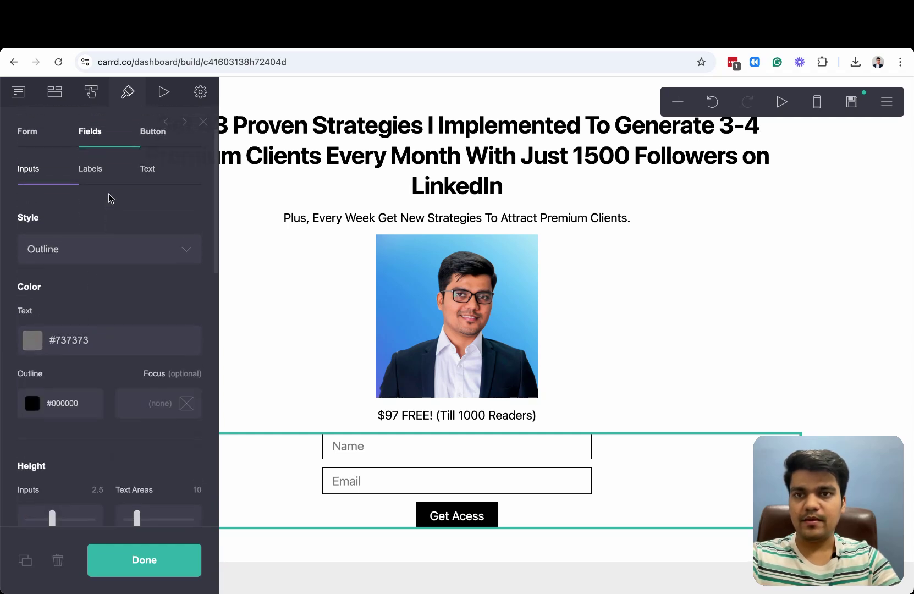
Step: Set the form button's width to Max, increase its height and corner rounding, and finish editing the form
{"action": "left_click", "coordinate": [151, 175]}
{"action": "scroll", "coordinate": [98, 345], "scroll_direction": "down", "scroll_amount": 5}
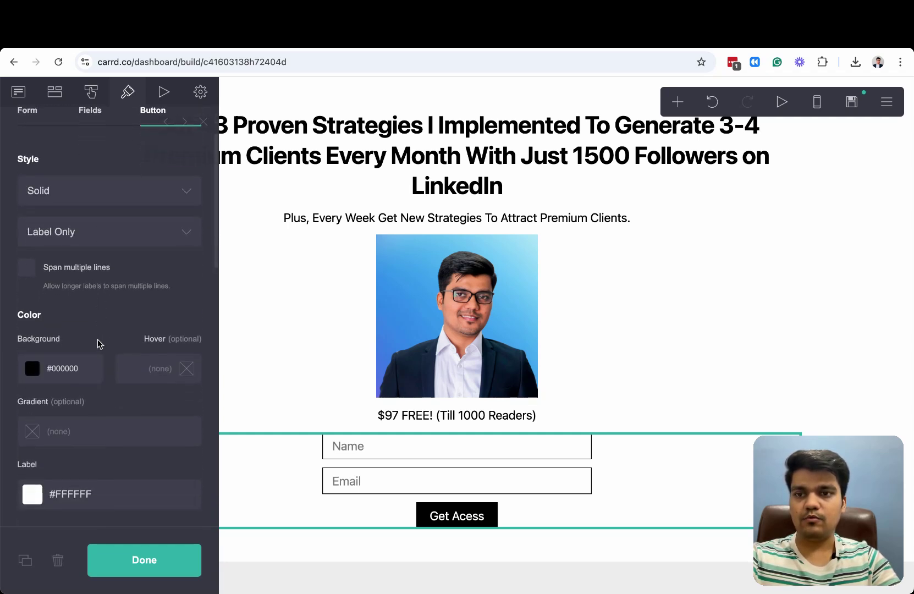
{"action": "scroll", "coordinate": [112, 351], "scroll_direction": "down", "scroll_amount": 3}
{"action": "left_click_drag", "start_coordinate": [28, 307], "coordinate": [193, 311]}
{"action": "scroll", "coordinate": [117, 285], "scroll_direction": "up", "scroll_amount": 2}
{"action": "scroll", "coordinate": [117, 283], "scroll_direction": "down", "scroll_amount": 3}
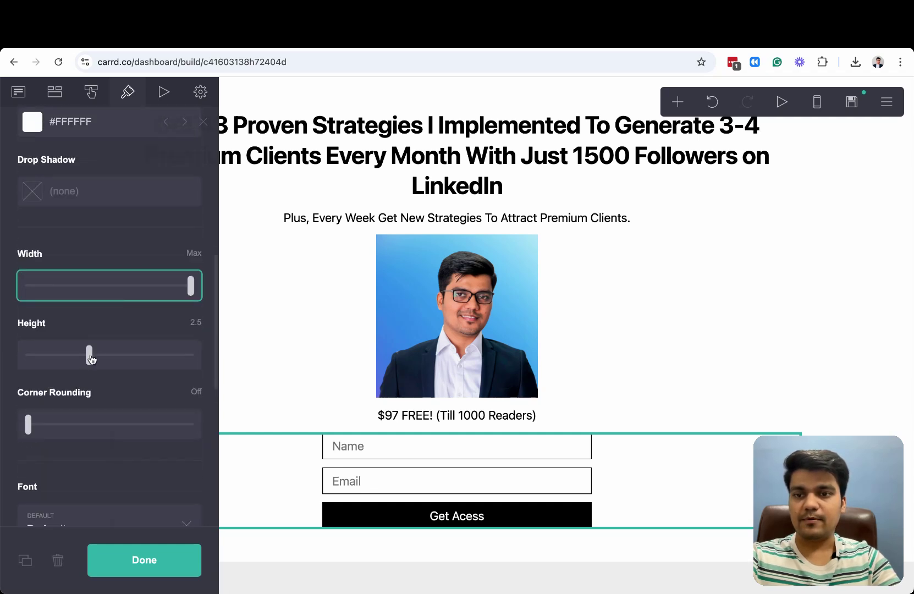
{"action": "left_click_drag", "start_coordinate": [89, 356], "coordinate": [116, 356]}
{"action": "left_click_drag", "start_coordinate": [28, 428], "coordinate": [83, 434]}
{"action": "left_click", "coordinate": [153, 569]}
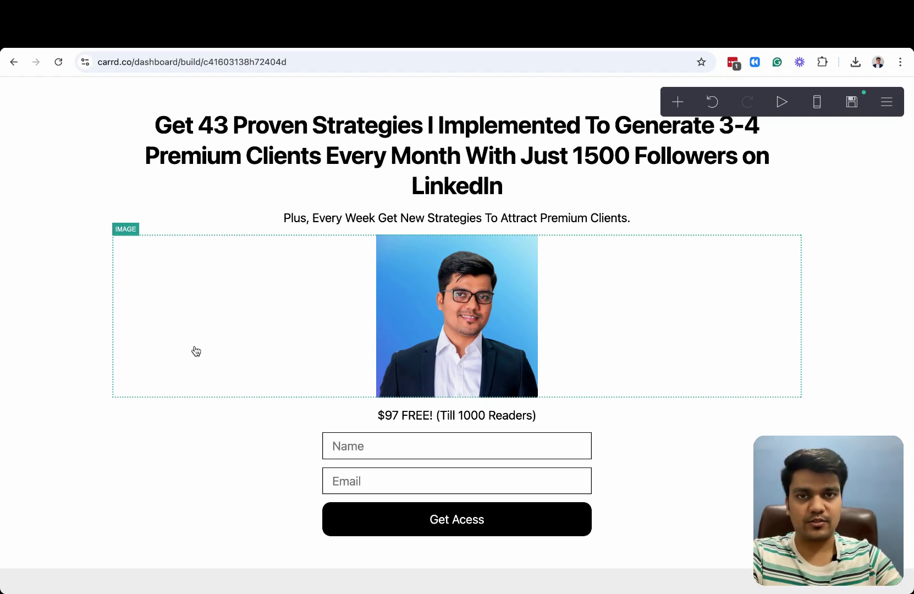
Step: Switch to the Foundation Over Hacks page and look over its header, offer text and signup form
{"action": "left_click", "coordinate": [404, 42]}
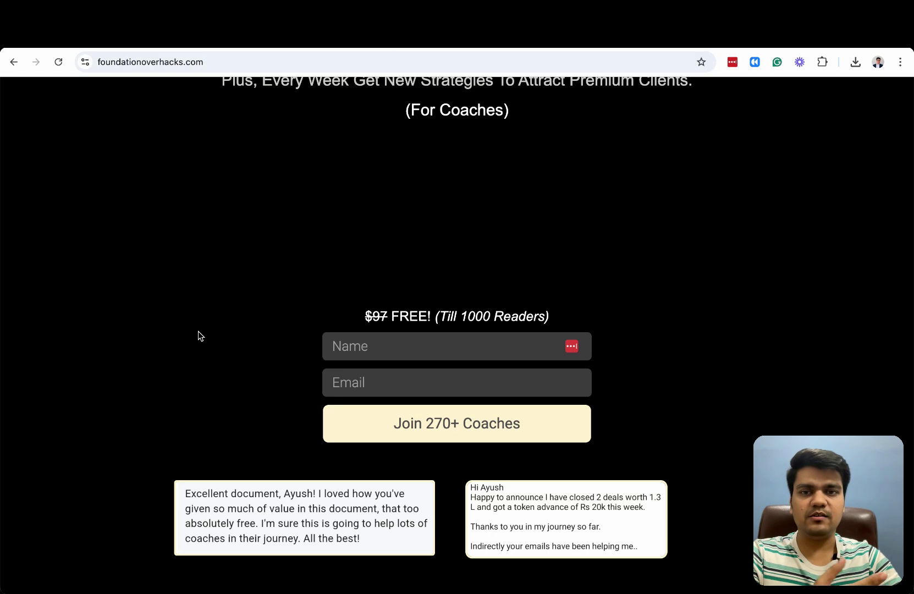
{"action": "scroll", "coordinate": [198, 336], "scroll_direction": "up", "scroll_amount": 5}
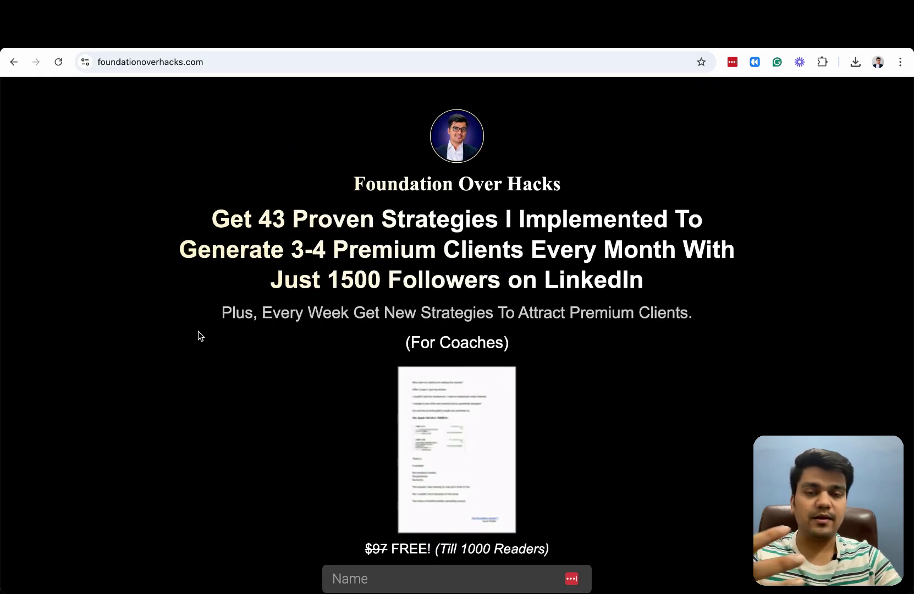
{"action": "scroll", "coordinate": [321, 310], "scroll_direction": "down", "scroll_amount": 1}
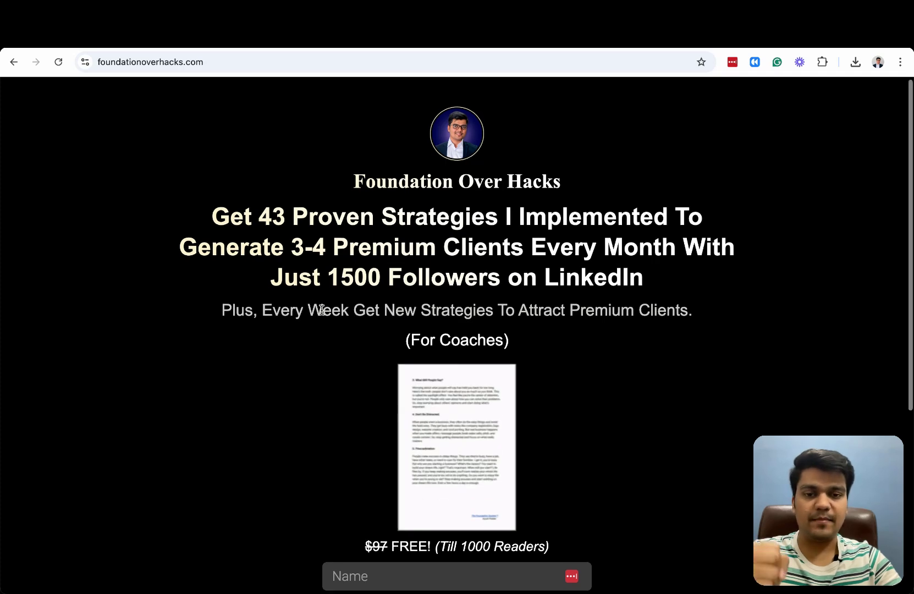
{"action": "scroll", "coordinate": [321, 310], "scroll_direction": "down", "scroll_amount": 5}
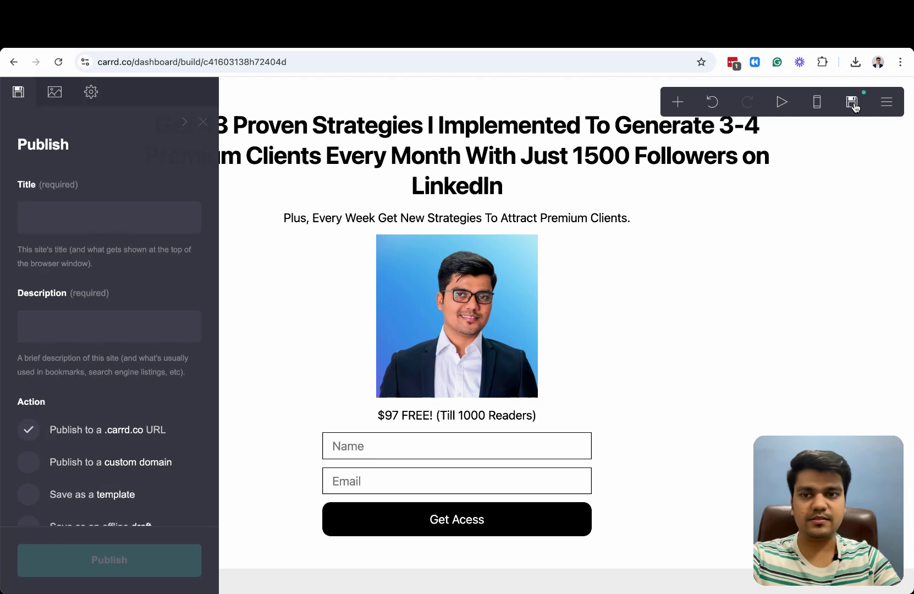
Step: Enter "T" as the site's title and "R" as its description in the publish settings
{"action": "left_click", "coordinate": [92, 220]}
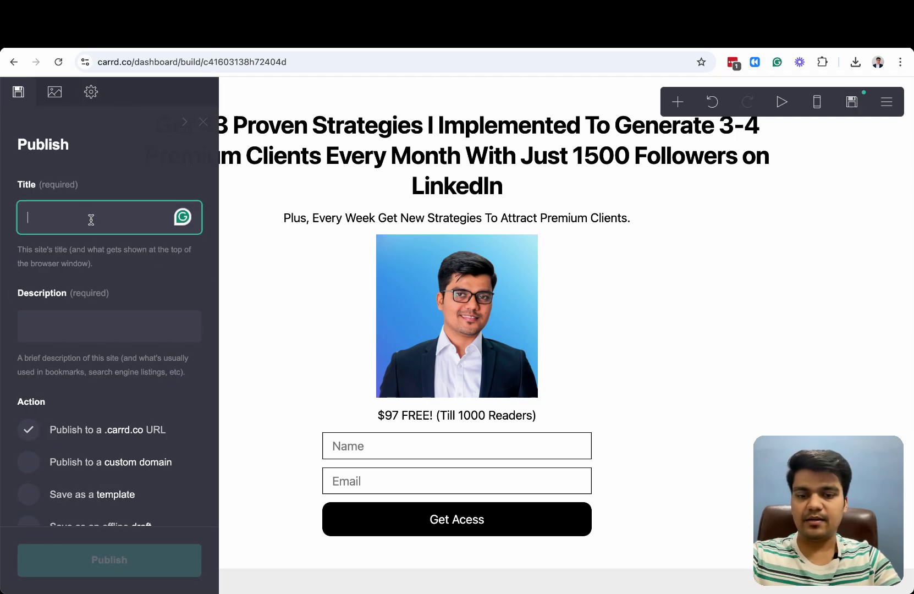
{"action": "type", "text": "T"}
{"action": "left_click", "coordinate": [55, 323]}
{"action": "type", "text": "R"}
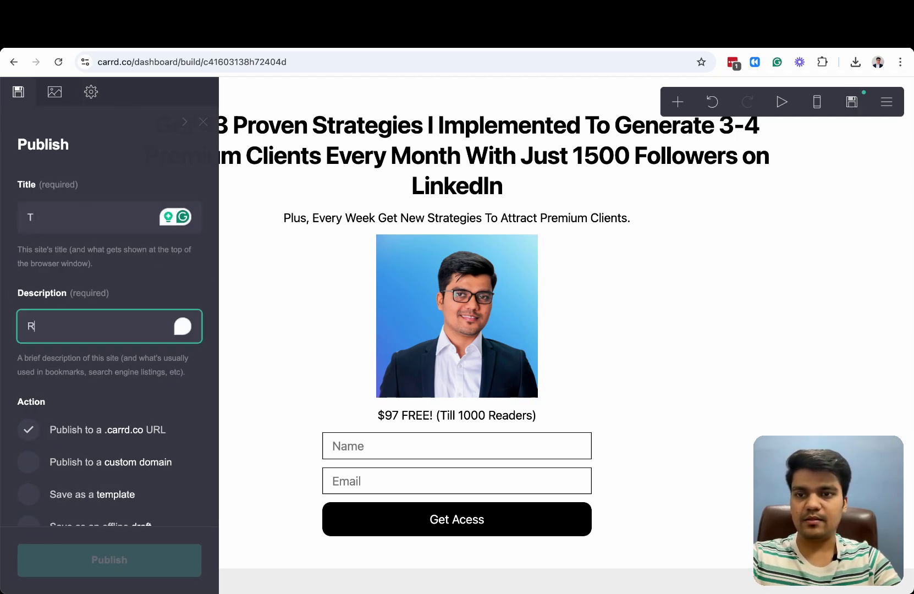
{"action": "scroll", "coordinate": [107, 416], "scroll_direction": "down", "scroll_amount": 3}
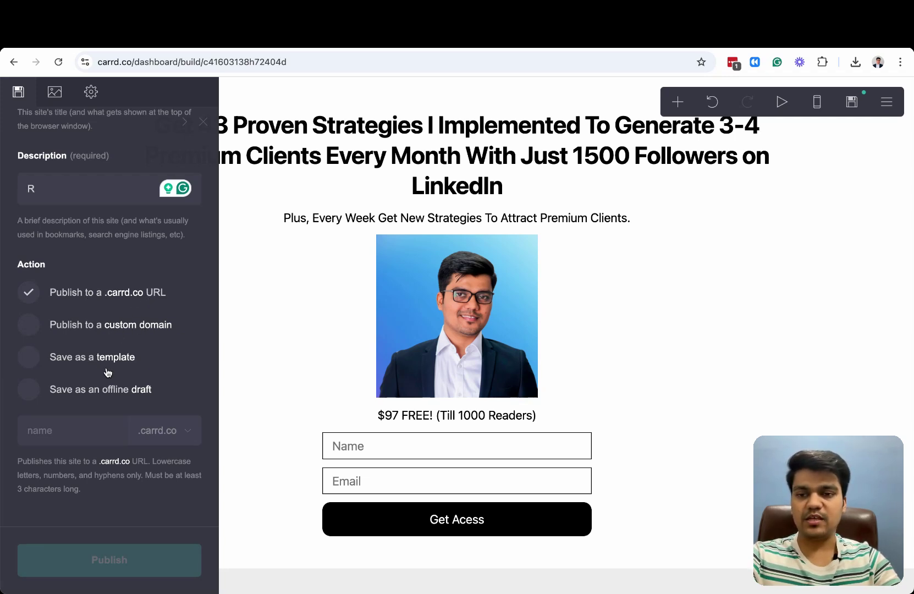
Step: Try the offline draft option, return to publishing to a .carrd.co URL, and try "lead magnet 1 232" as its name before clearing it
{"action": "left_click", "coordinate": [30, 389]}
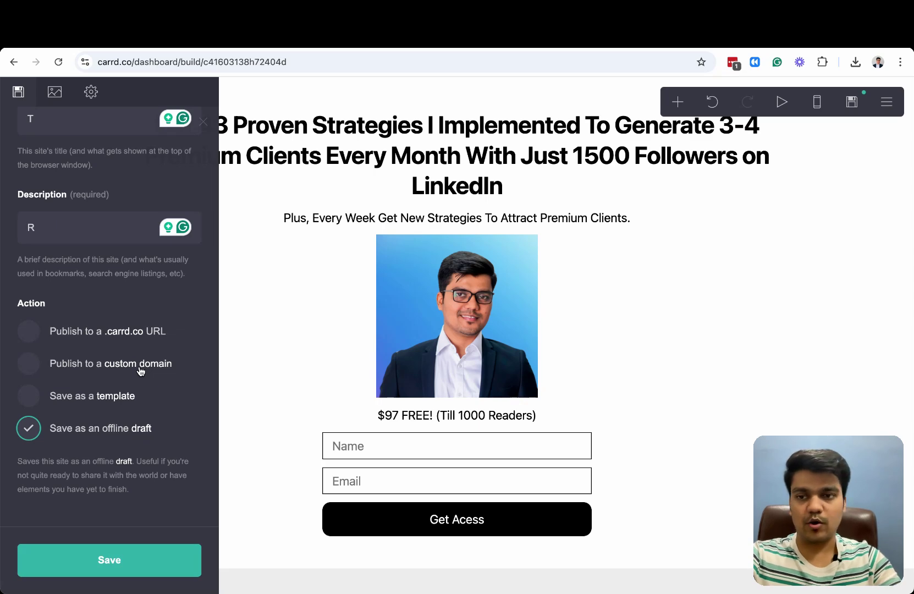
{"action": "left_click", "coordinate": [29, 333]}
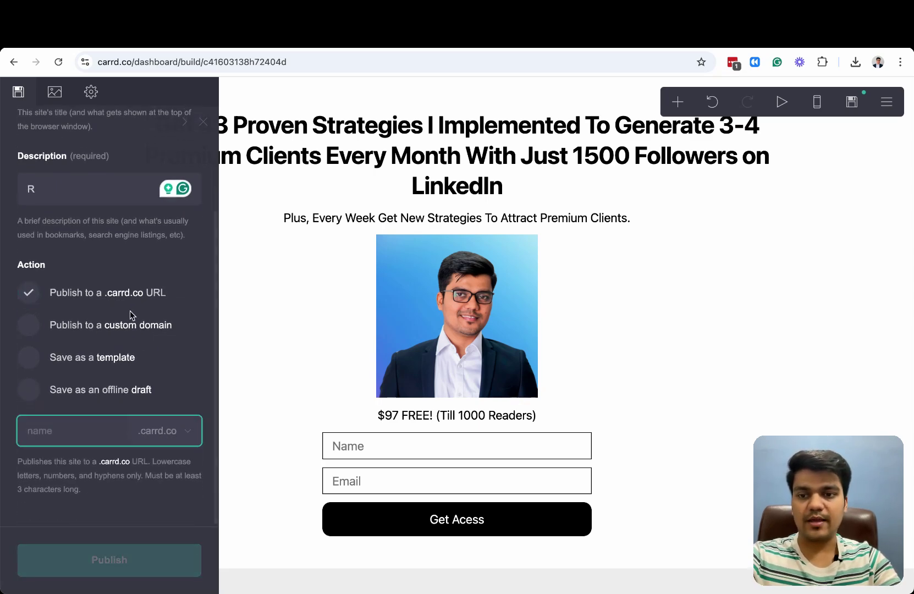
{"action": "type", "text": "lead magnet"}
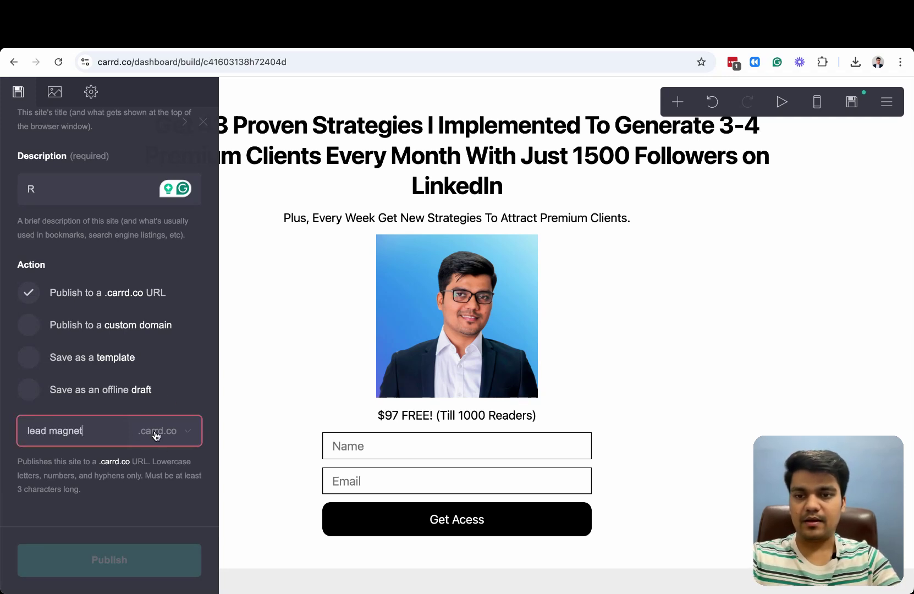
{"action": "type", "text": " 1"}
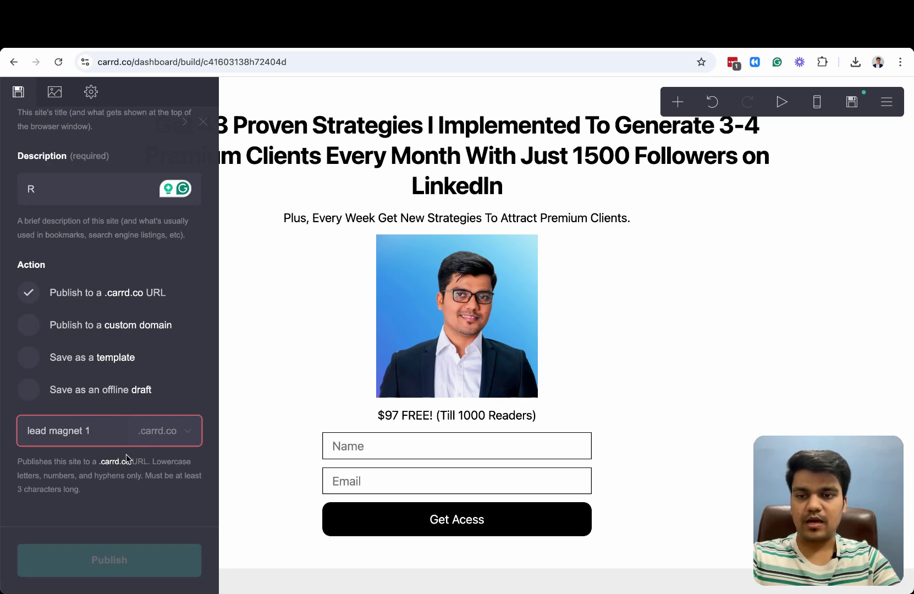
{"action": "type", "text": " 232"}
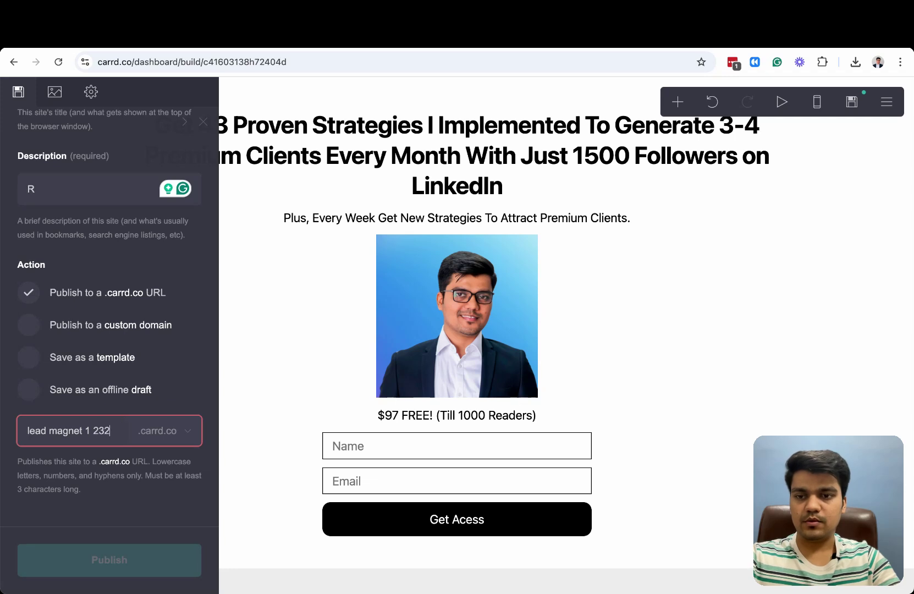
{"action": "key", "text": "super+a"}
{"action": "key", "text": "BackSpace"}
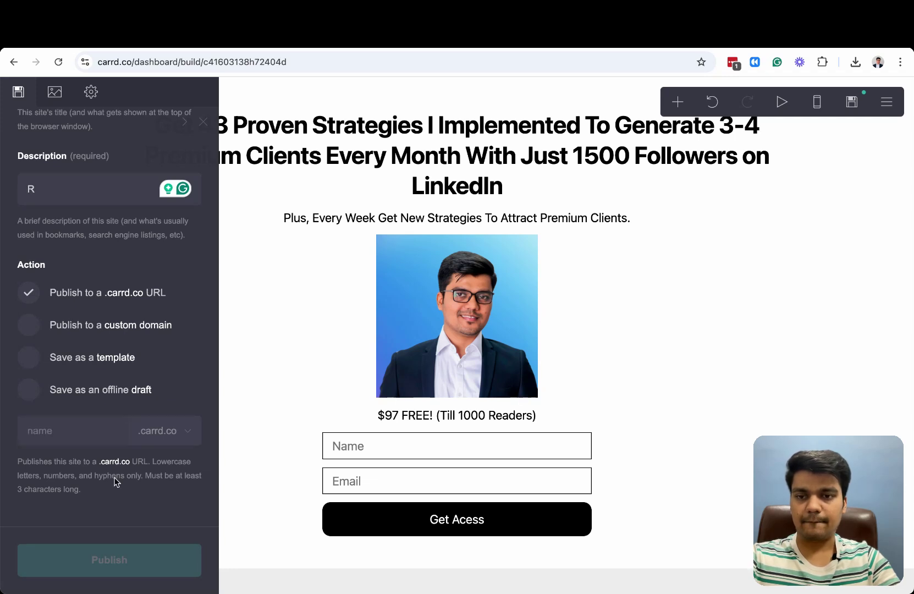
Step: Publish the site to leadmagne.carrd.co and view the live site
{"action": "left_click", "coordinate": [75, 433]}
{"action": "type", "text": "lea"}
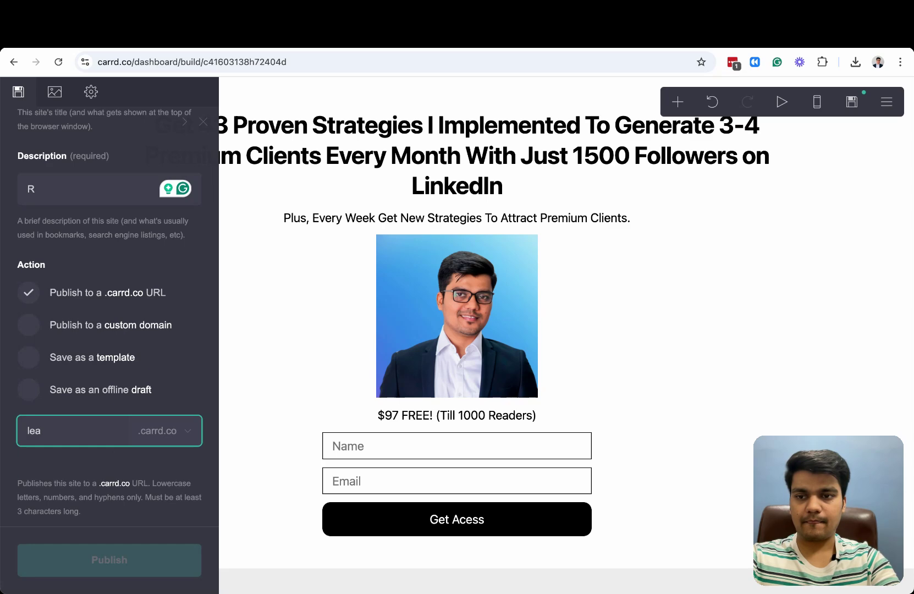
{"action": "type", "text": "dmagnet"}
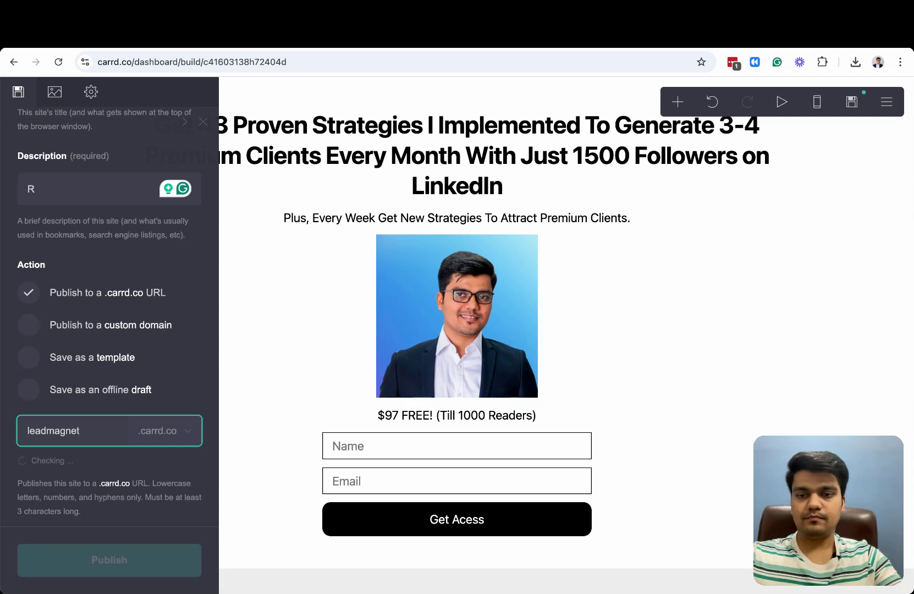
{"action": "key", "text": "BackSpace"}
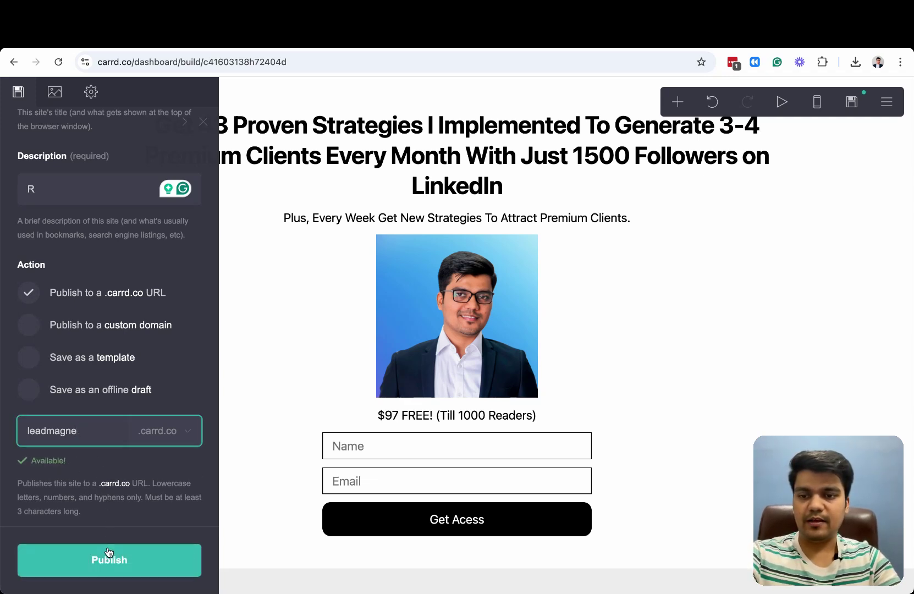
{"action": "left_click", "coordinate": [109, 552]}
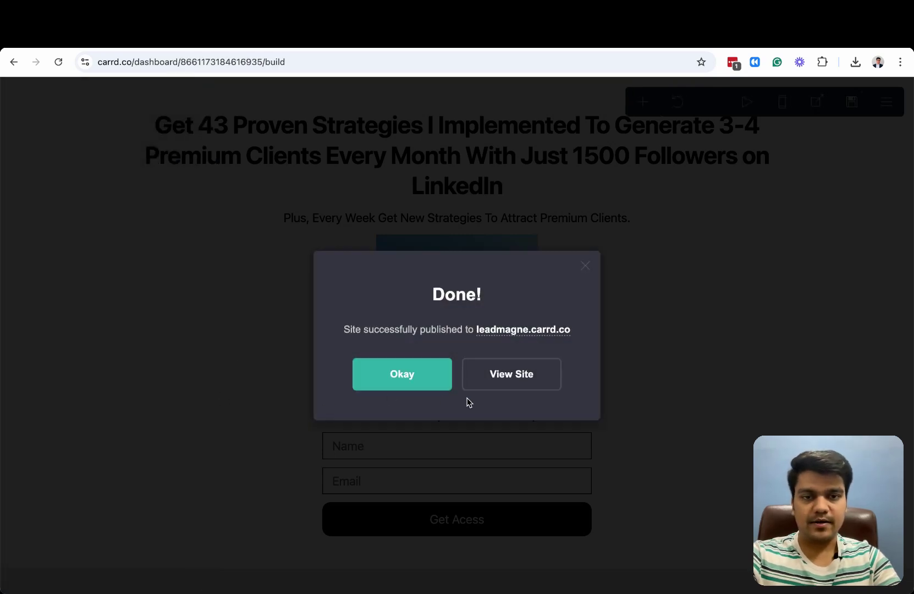
{"action": "left_click", "coordinate": [522, 378]}
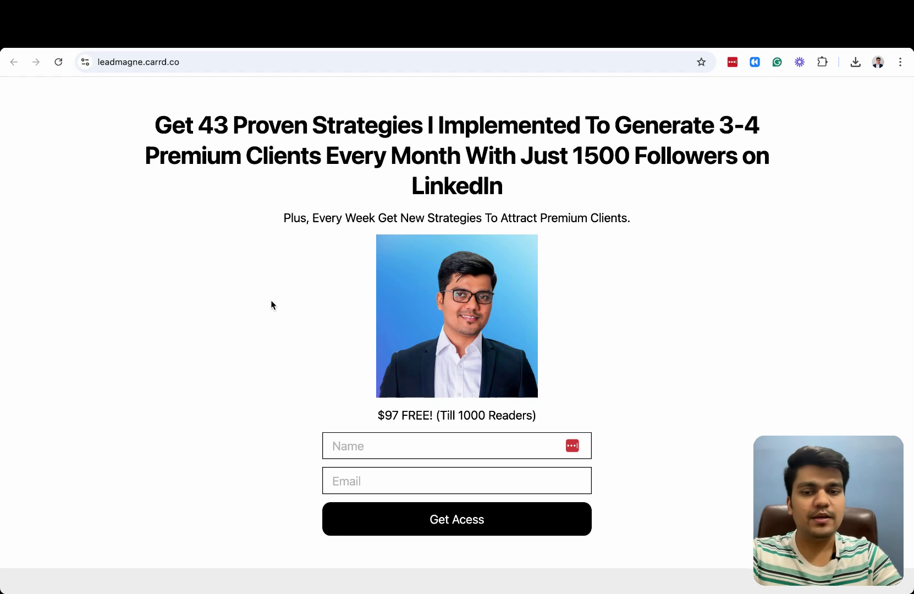
Step: Test the live signup form by filling in a name and e-mail address, submitting it and dismissing the alert
{"action": "left_click", "coordinate": [341, 437]}
{"action": "type", "text": "Ayush"}
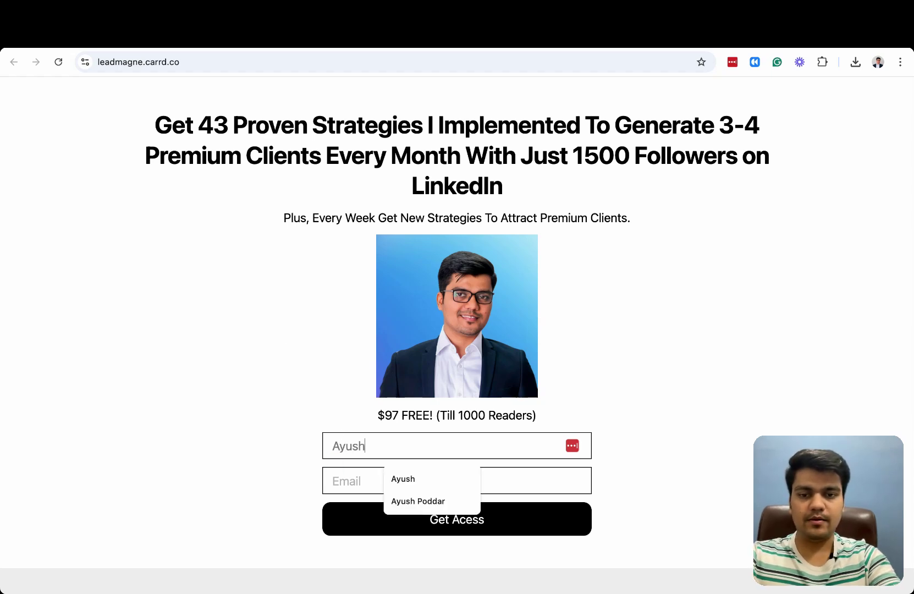
{"action": "left_click", "coordinate": [340, 471]}
{"action": "left_click", "coordinate": [441, 343]}
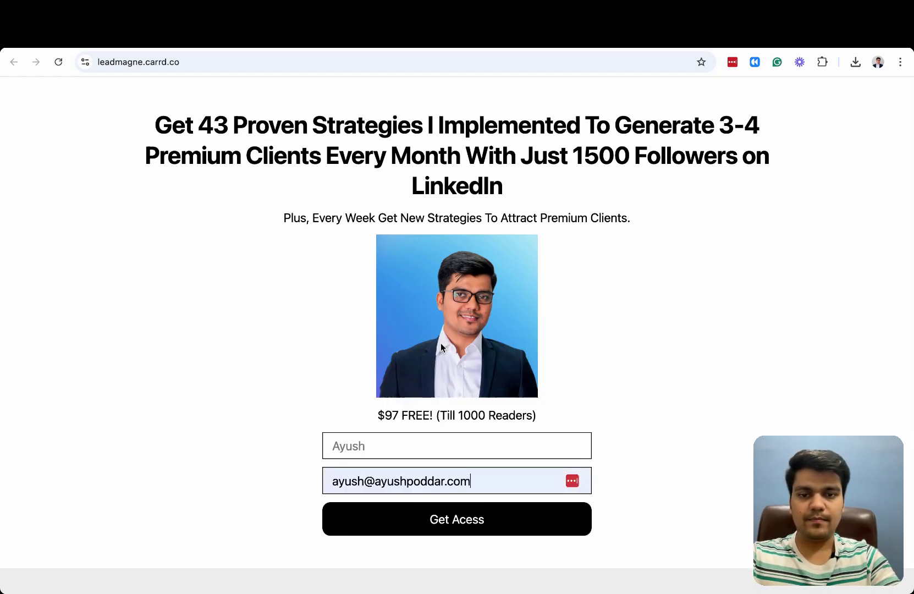
{"action": "left_click", "coordinate": [441, 518]}
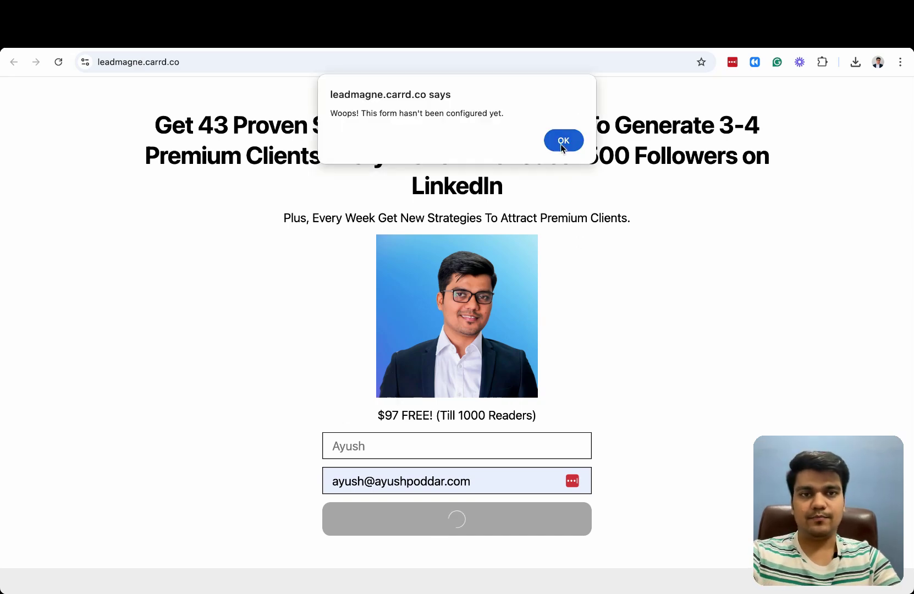
{"action": "left_click", "coordinate": [560, 140]}
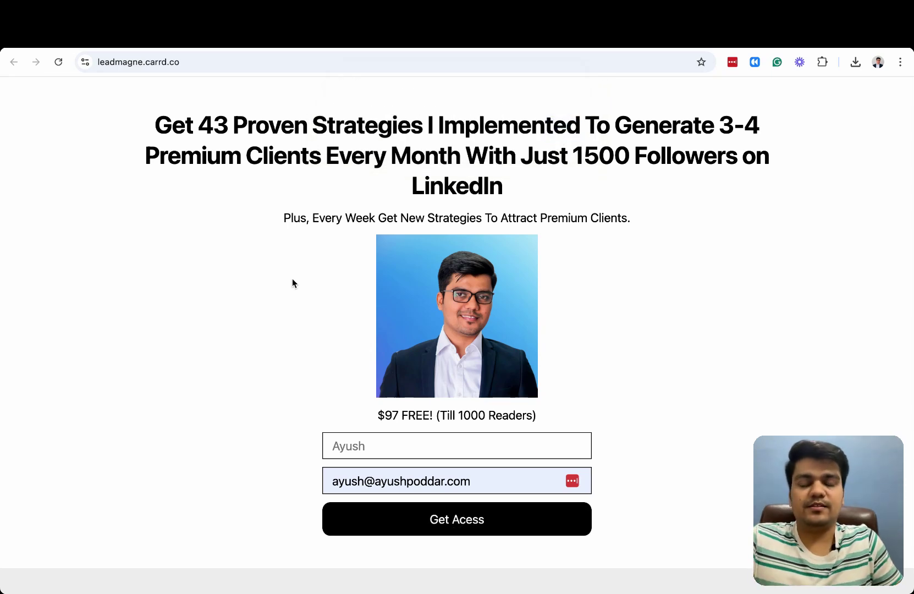